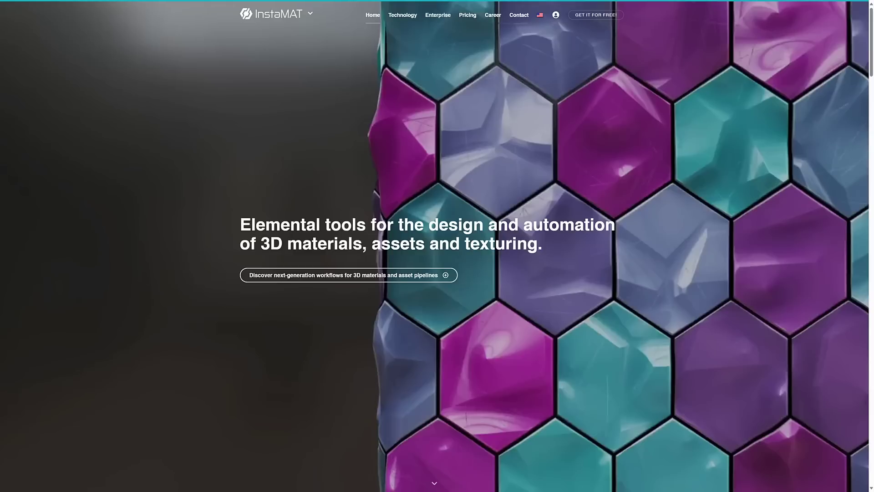
Step: Visit the InstaLOD product site from the logo's product dropdown, go back, then return to InstaMAT
mouse_move(308, 14)
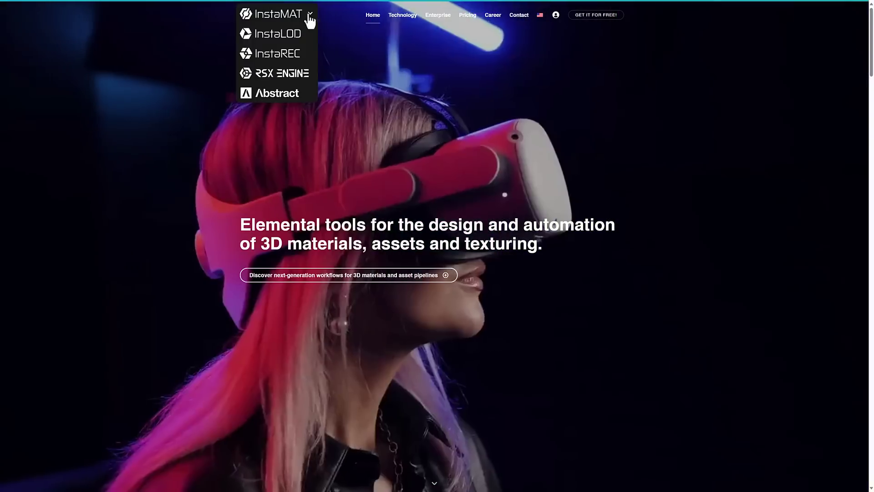
left_click(252, 35)
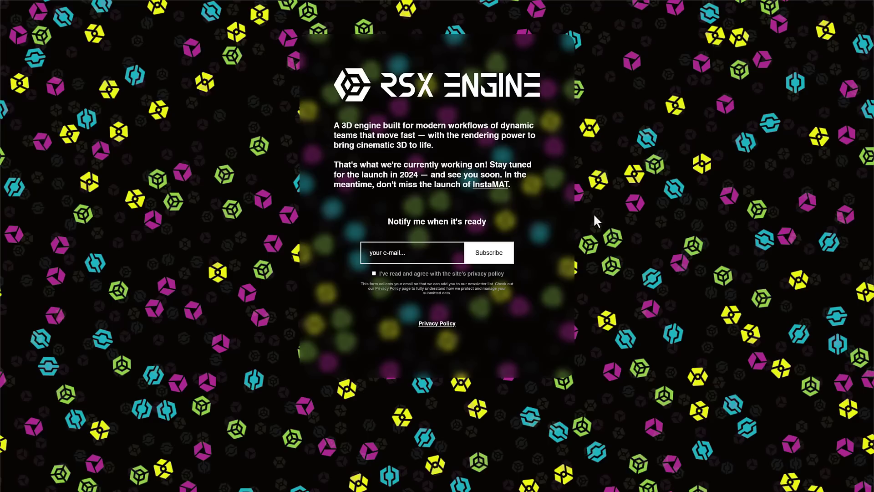
key("alt+Left")
left_click(284, 34)
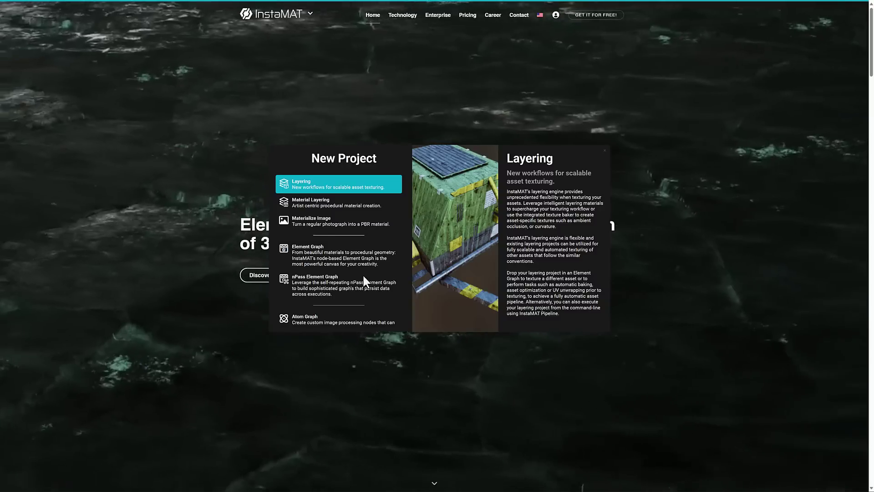
Step: Start a new Element Graph project from the New Project list
scroll(363, 274, "down", 1)
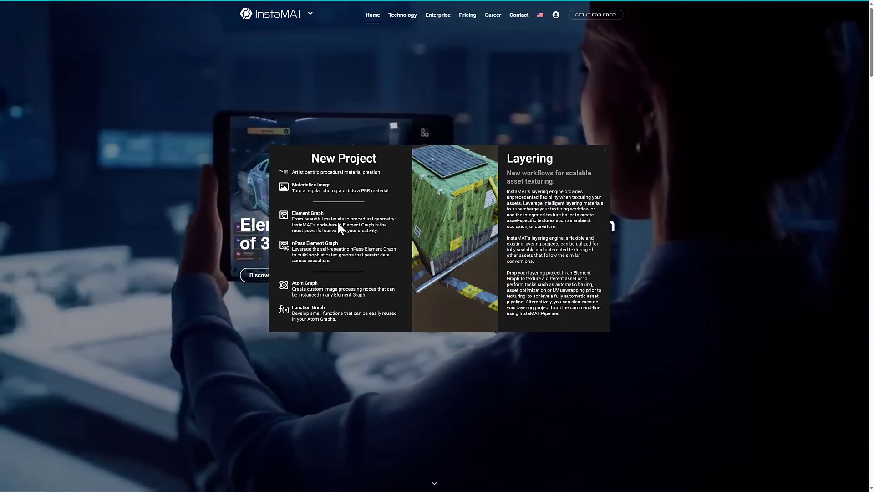
left_click(337, 220)
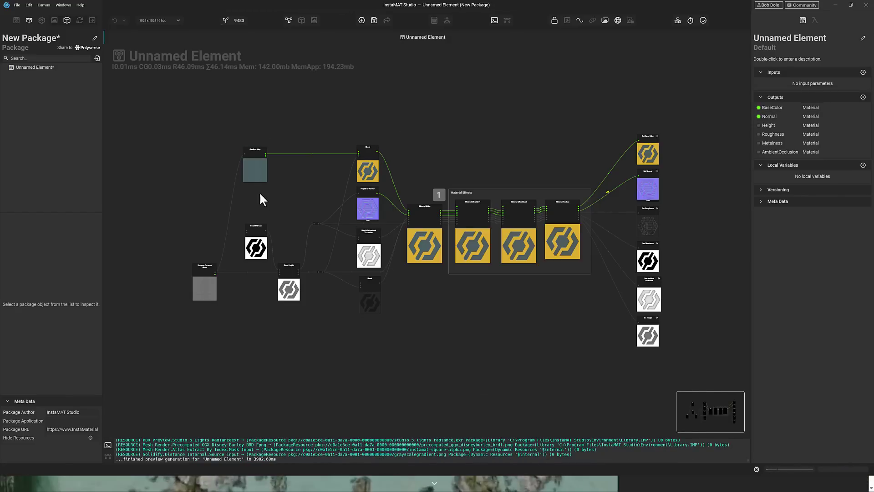
Step: Inspect the Hexagon Patterns Atom, Blend Height and InstaMAT Icon nodes in the sample graph
scroll(240, 215, "up", 3)
scroll(240, 219, "up", 2)
scroll(221, 246, "up", 4)
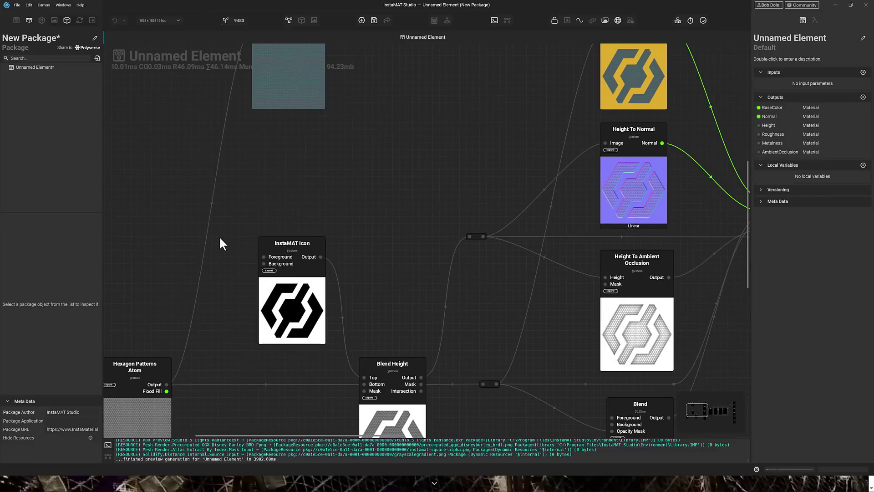
middle_click_drag(225, 272, 263, 273)
middle_click_drag(316, 337, 336, 312)
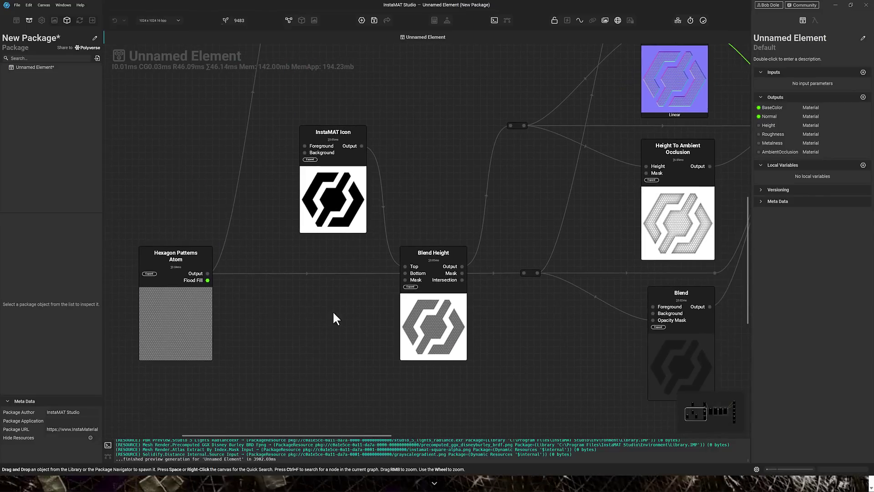
left_click(194, 285)
left_click(227, 264)
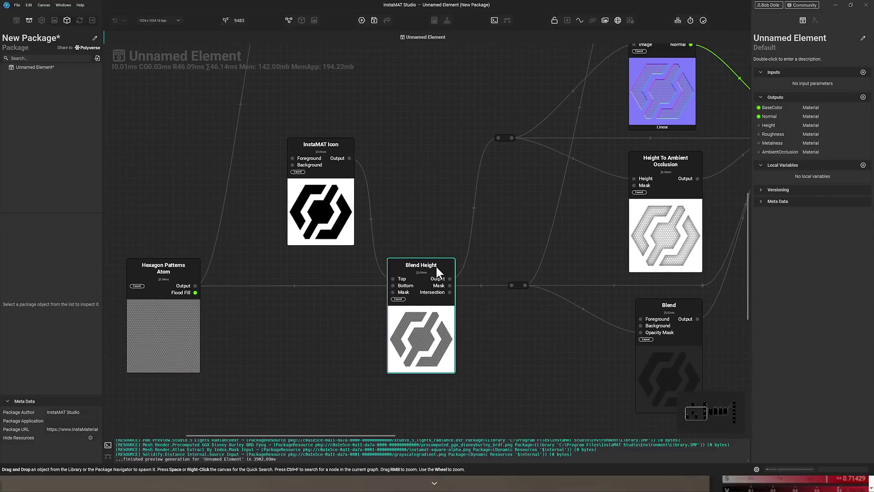
middle_click_drag(470, 302, 484, 353)
left_click(438, 316)
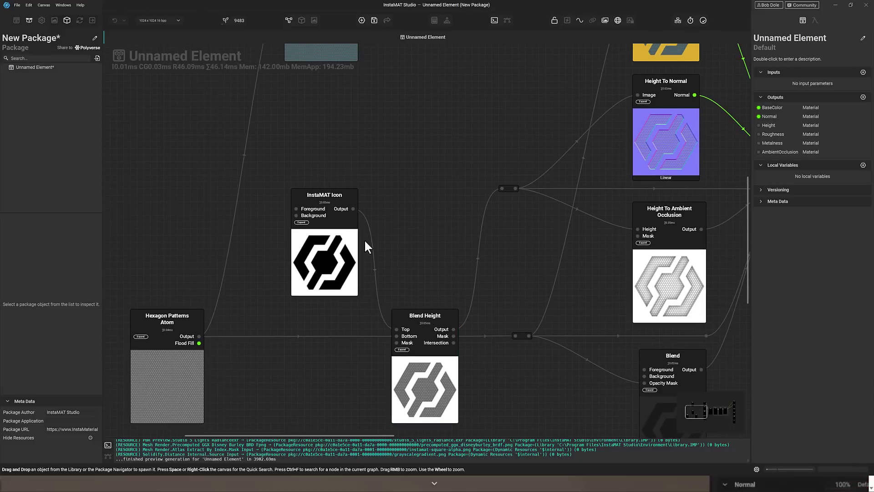
left_click(341, 202)
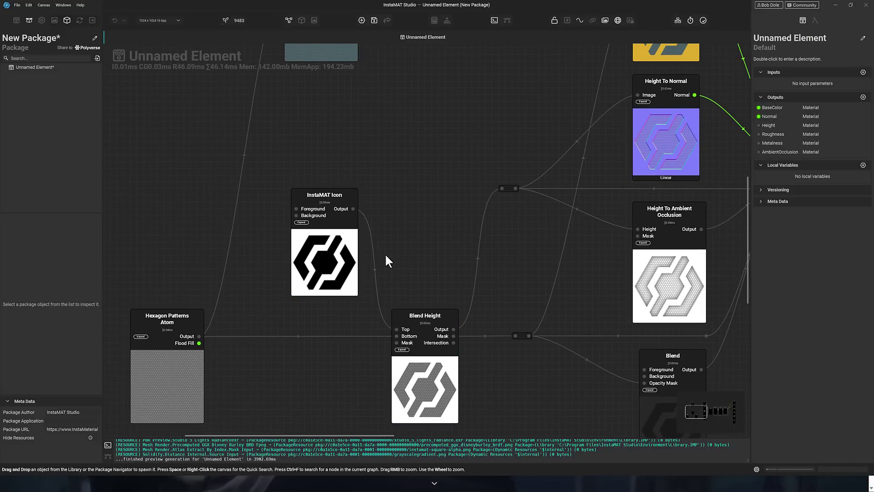
Step: Inspect the Height To Ambient Occlusion, Material Make, Dirt, Dust and Material Finalize nodes
middle_click_drag(392, 253, 291, 227)
middle_click_drag(515, 199, 425, 218)
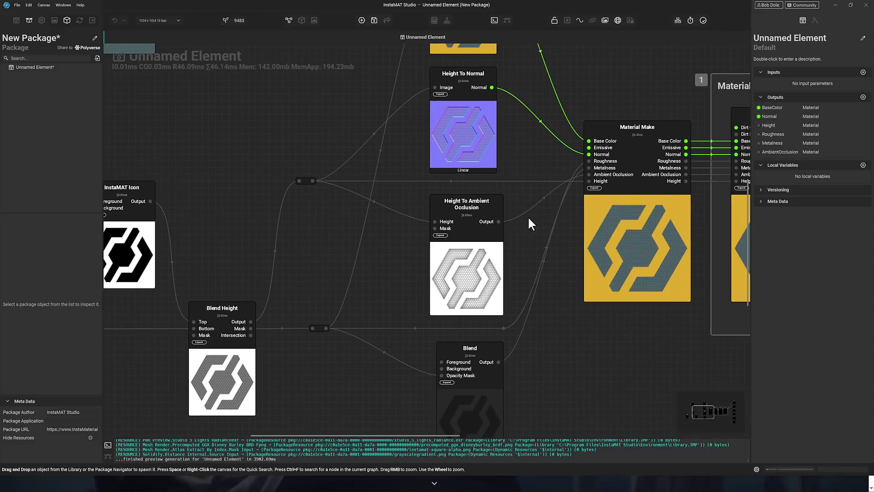
middle_click_drag(528, 216, 433, 266)
left_click(389, 222)
left_click(498, 204)
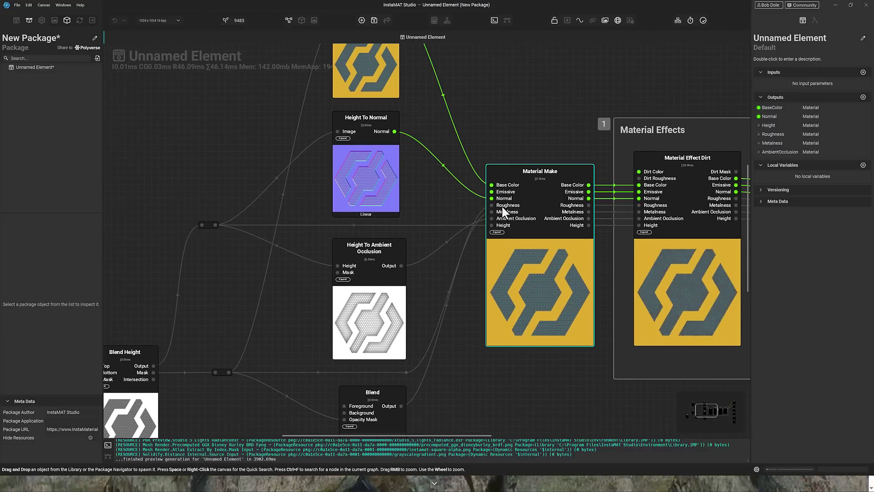
left_click(701, 301)
middle_click_drag(701, 301, 348, 288)
left_click(463, 157)
left_click(653, 155)
Step: Bring all six output nodes into view and select the Set Normal output
middle_click_drag(610, 203, 459, 204)
scroll(508, 341, "down", 2)
scroll(496, 320, "down", 2)
middle_click_drag(646, 332, 582, 232)
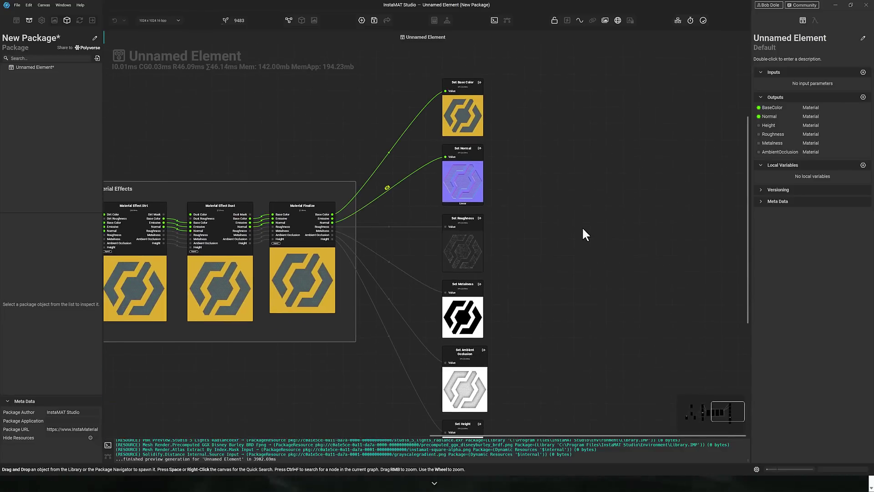
scroll(474, 289, "down", 1)
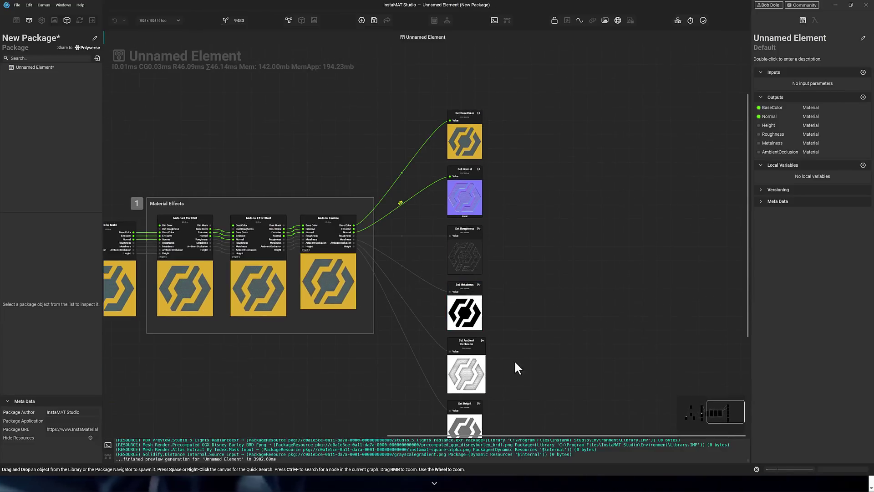
middle_click_drag(516, 363, 504, 308)
left_click(455, 151)
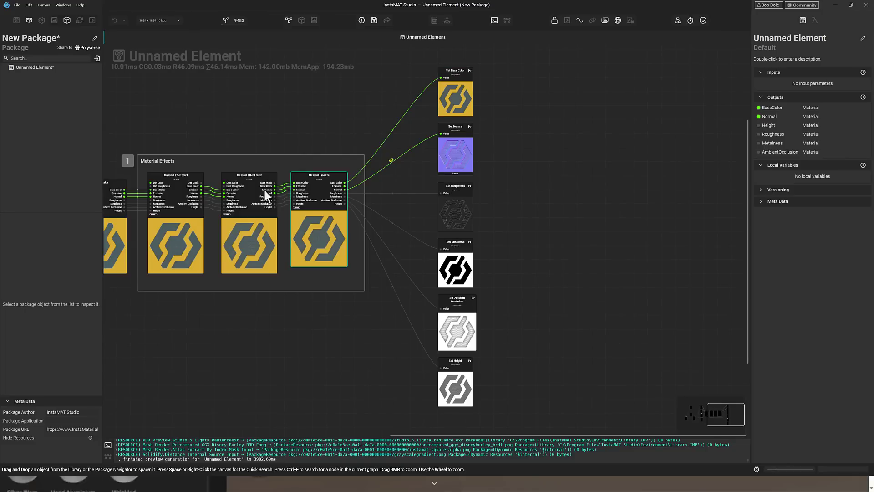
Step: Orbit the material on the 3D preview cube, then return to the node graph
left_click(302, 20)
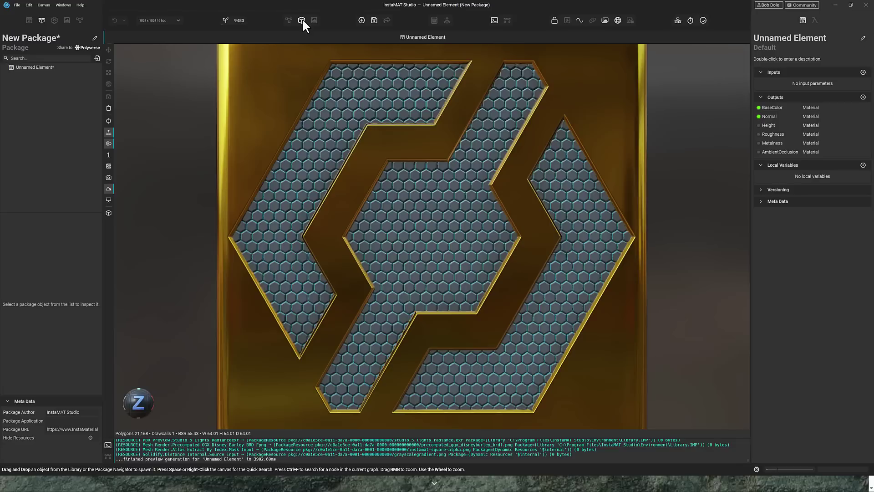
left_click_drag(404, 232, 425, 249, "alt")
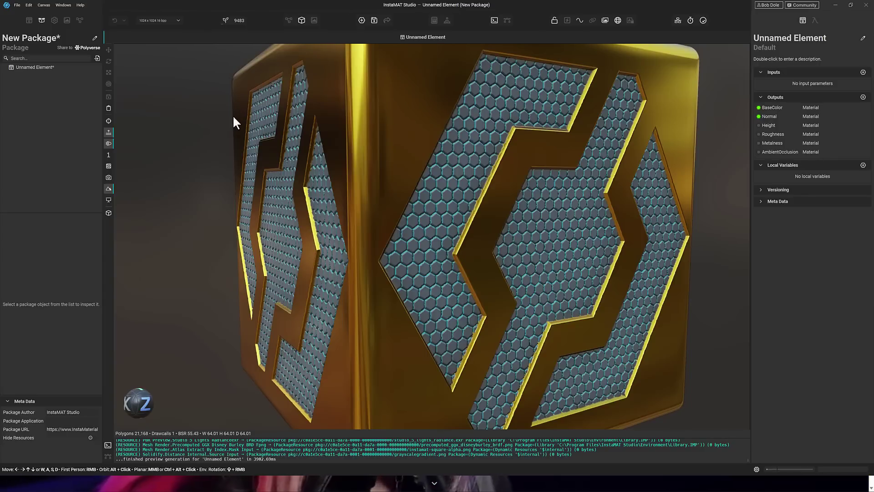
left_click(289, 21)
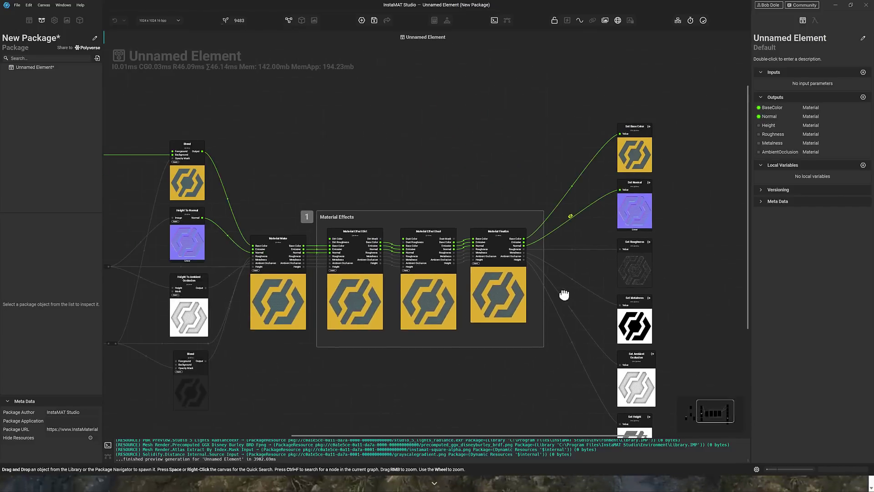
Step: Locate the Blend node and open its internal Blend (Library) graph
left_click(349, 209)
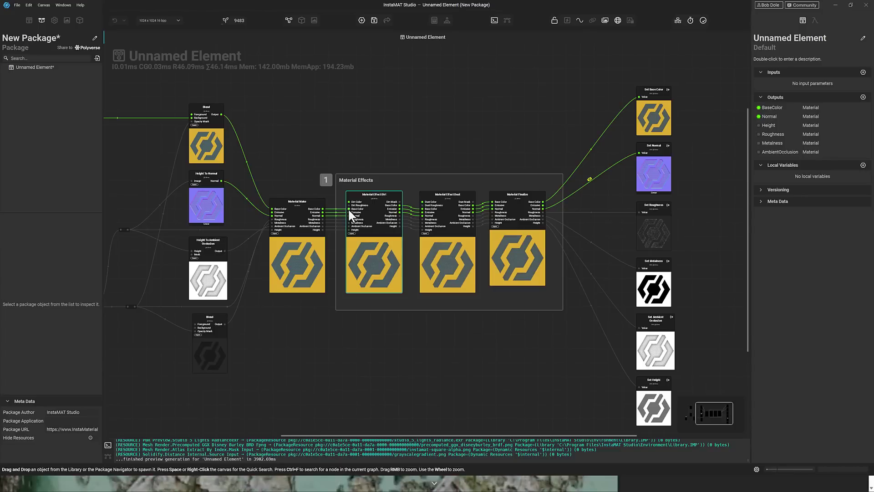
left_click(343, 335)
scroll(342, 335, "up", 3)
middle_click_drag(342, 335, 597, 341)
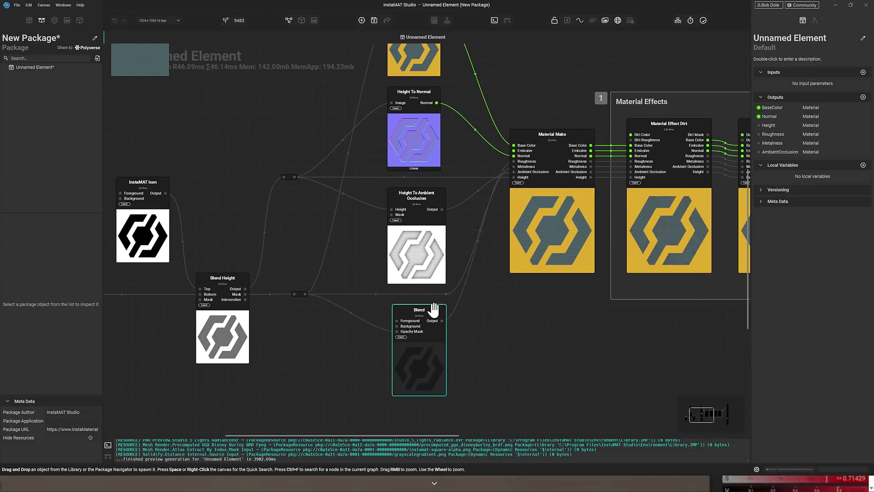
double_click(433, 310)
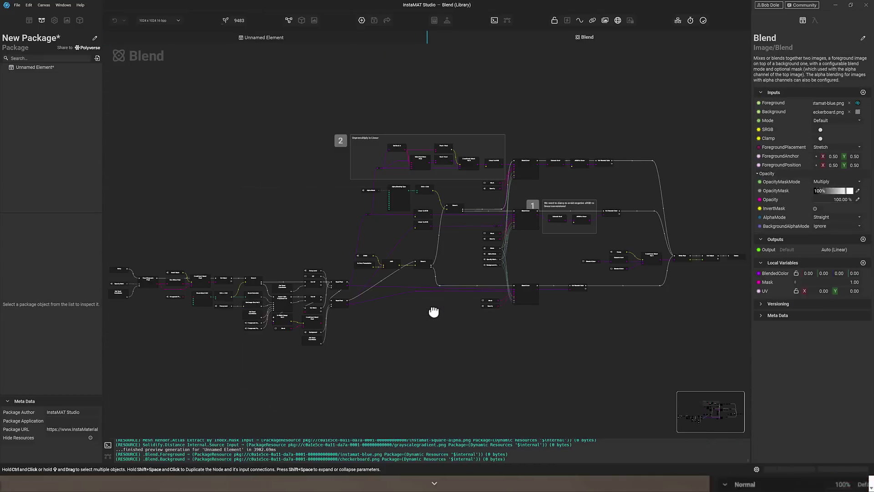
Step: Browse the Blend graph's Entry, Enum Select Uint and UV placement nodes, then return to Unnamed Element
scroll(586, 240, "up", 6)
scroll(492, 246, "down", 5)
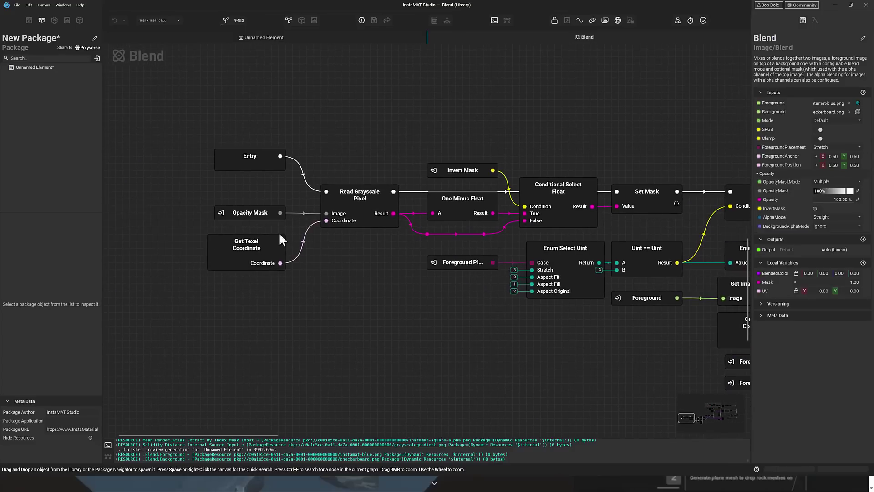
left_click(231, 152)
middle_click_drag(386, 236, 294, 295)
left_click(441, 351)
middle_click_drag(440, 351, 345, 286)
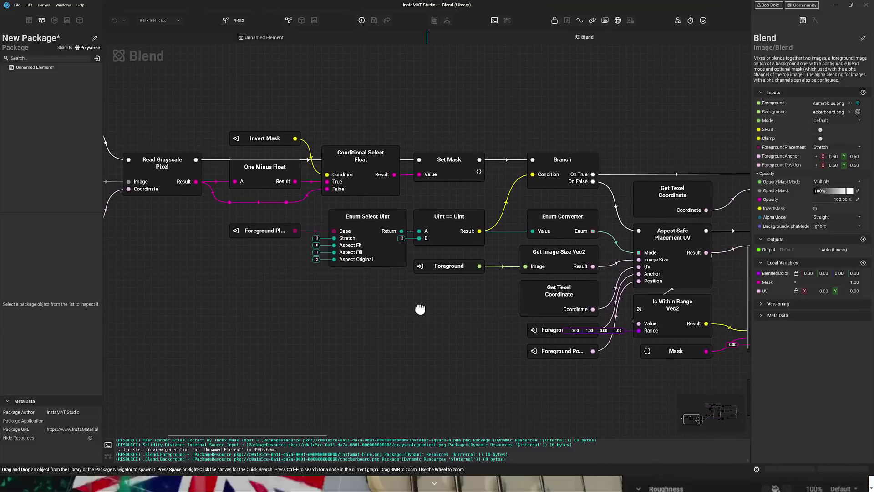
middle_click_drag(516, 301, 475, 113)
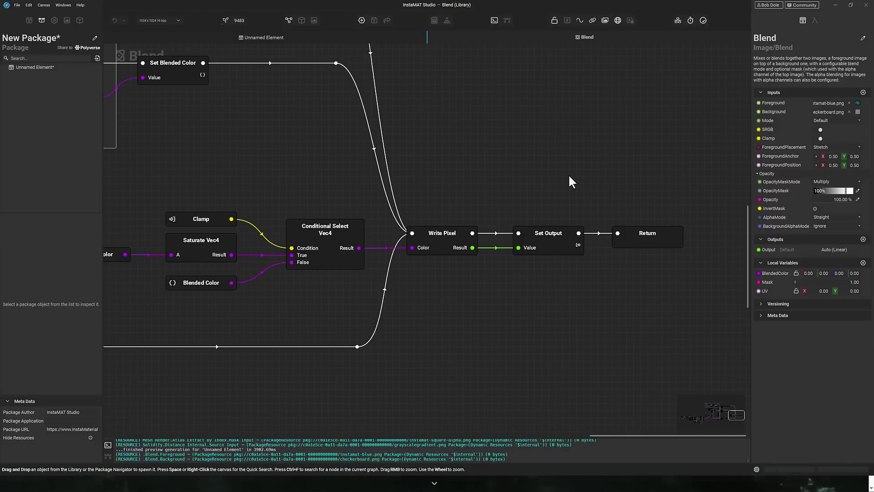
left_click(334, 39)
scroll(535, 274, "down", 1)
Step: Move the Hexagon Patterns Atom and InstaMAT Icon nodes left to make room
middle_click_drag(538, 293, 405, 237)
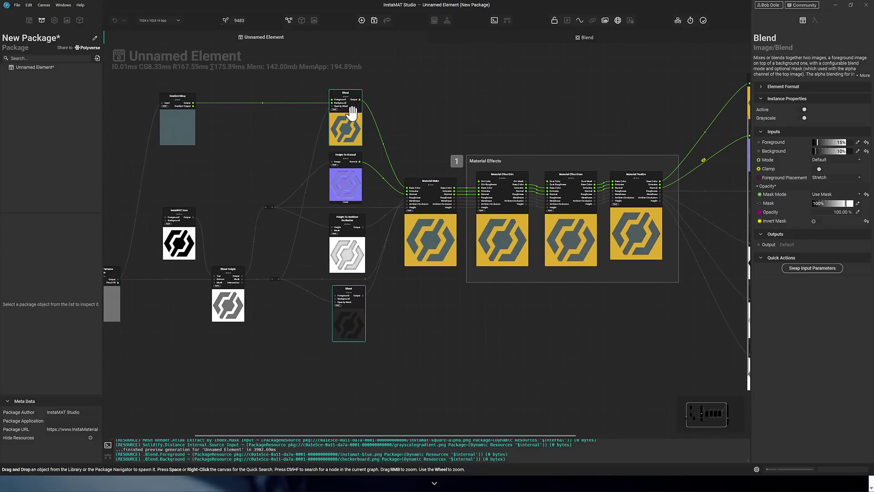
middle_click_drag(366, 128, 520, 208)
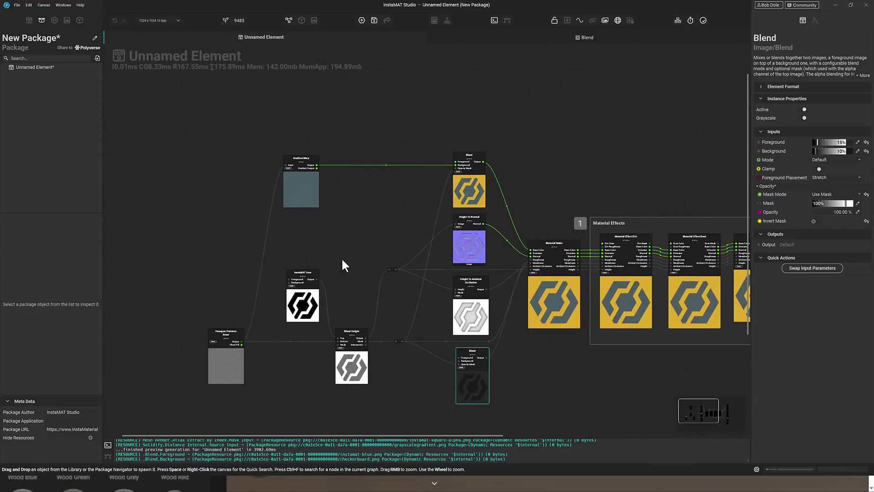
scroll(322, 280, "up", 4)
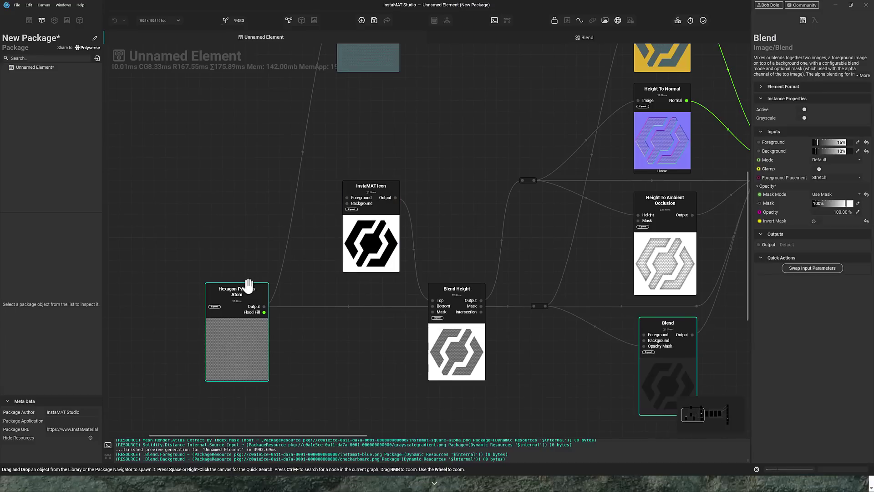
left_click_drag(247, 287, 143, 286)
left_click_drag(378, 187, 326, 194)
Step: Replace the InstaMAT Icon to Blend Height wire with an inserted Swirl node
left_click(387, 248)
key("Delete")
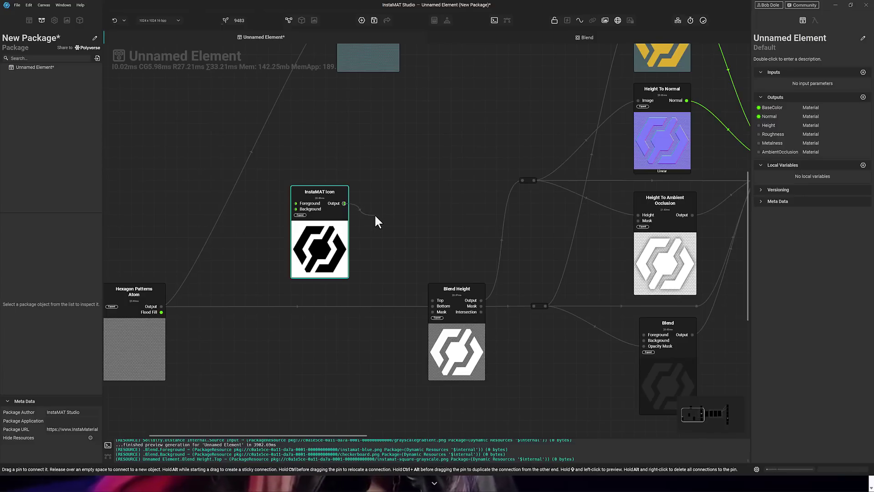
left_click_drag(375, 216, 375, 217)
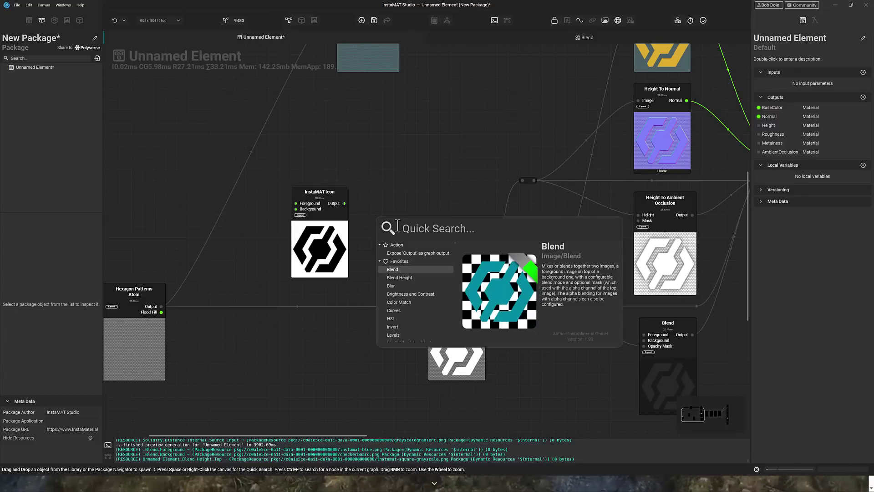
scroll(414, 302, "down", 3)
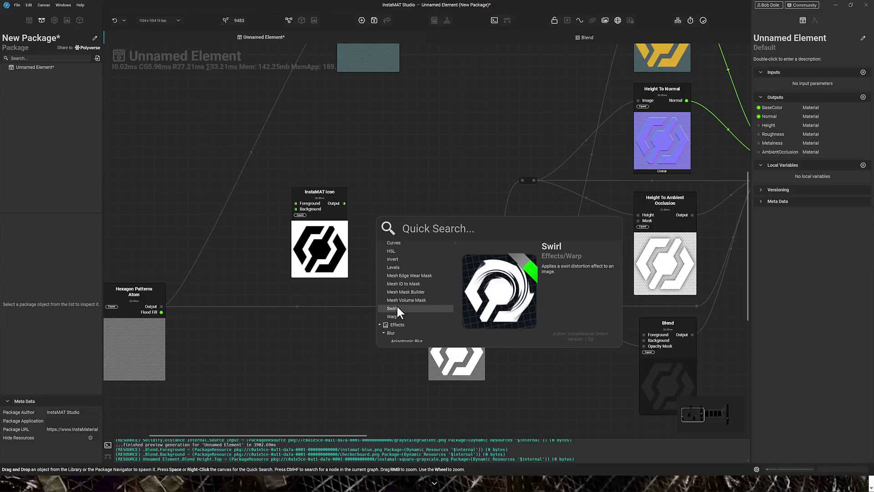
left_click(398, 306)
Step: Arrange the InstaMAT Icon and Swirl nodes side by side and reframe the graph
left_click_drag(327, 191, 292, 173)
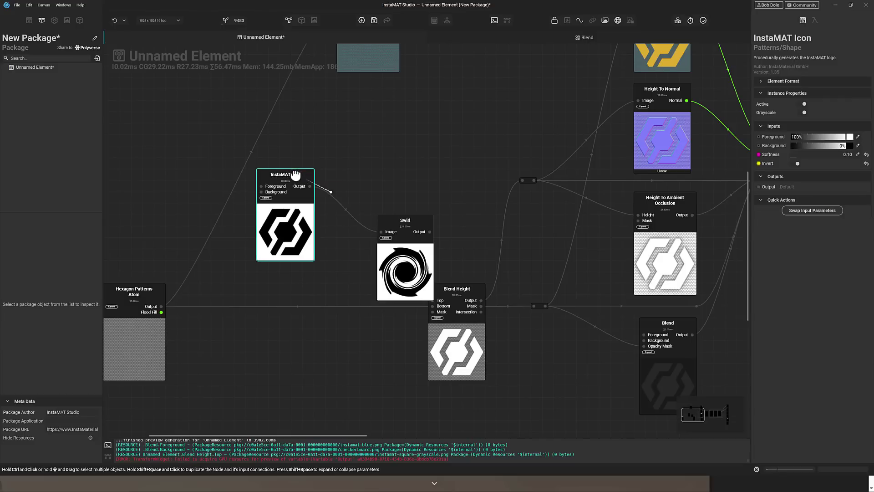
left_click_drag(388, 223, 432, 300)
middle_click_drag(594, 263, 396, 327)
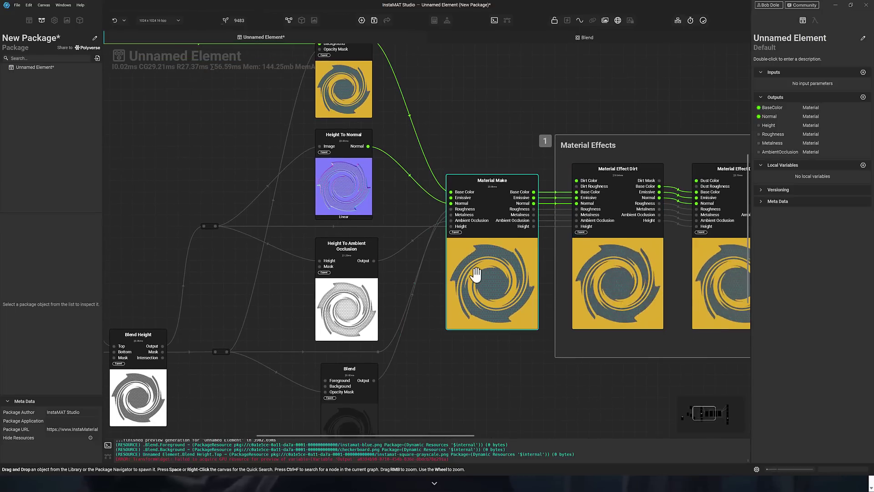
middle_click_drag(273, 186, 624, 233)
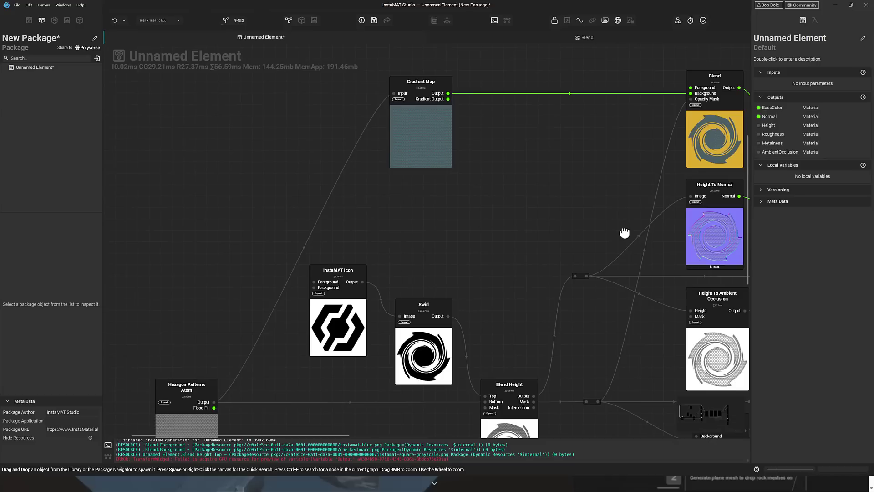
Step: Add a Mesh Array node from the library's Mesh category, then delete it
left_click(30, 20)
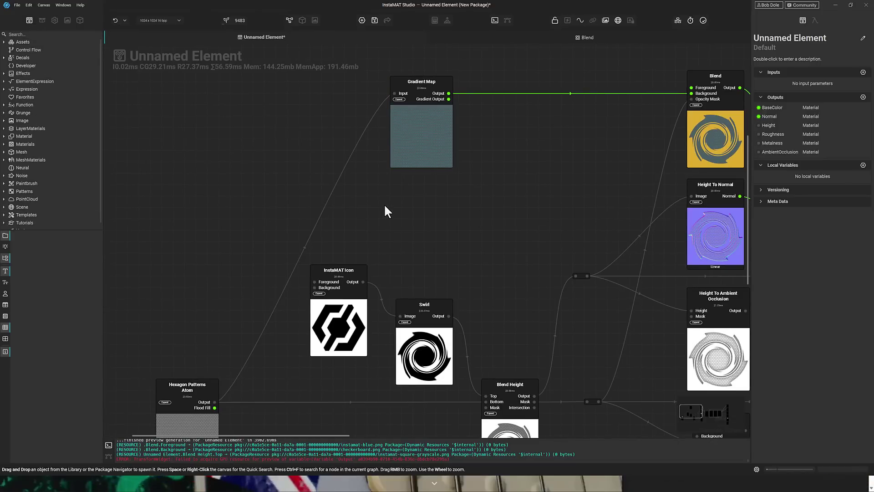
middle_click_drag(571, 238, 399, 247)
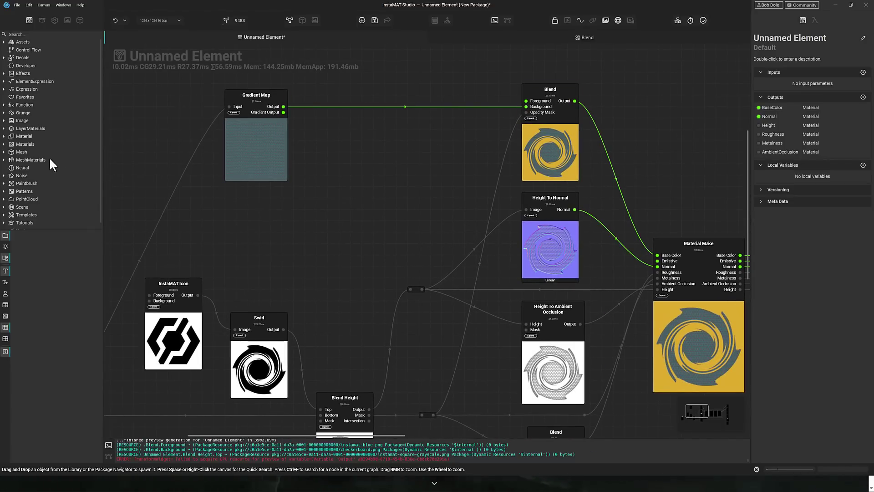
scroll(49, 157, "down", 1)
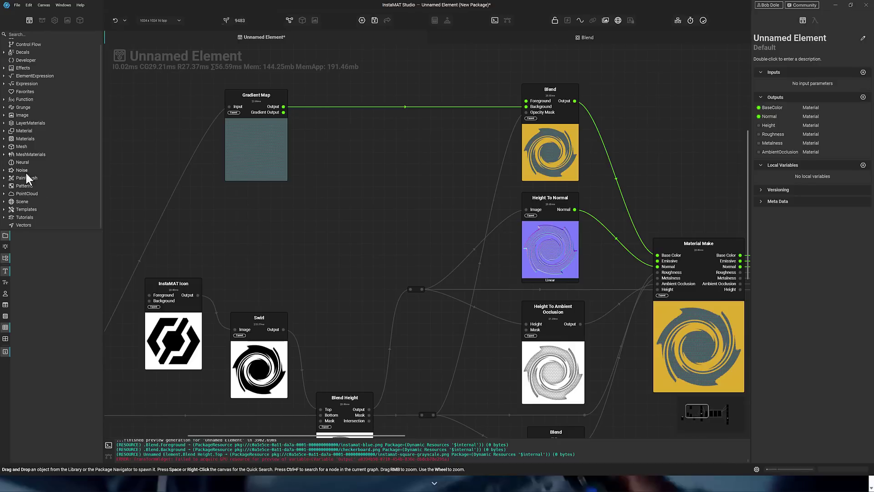
left_click(20, 146)
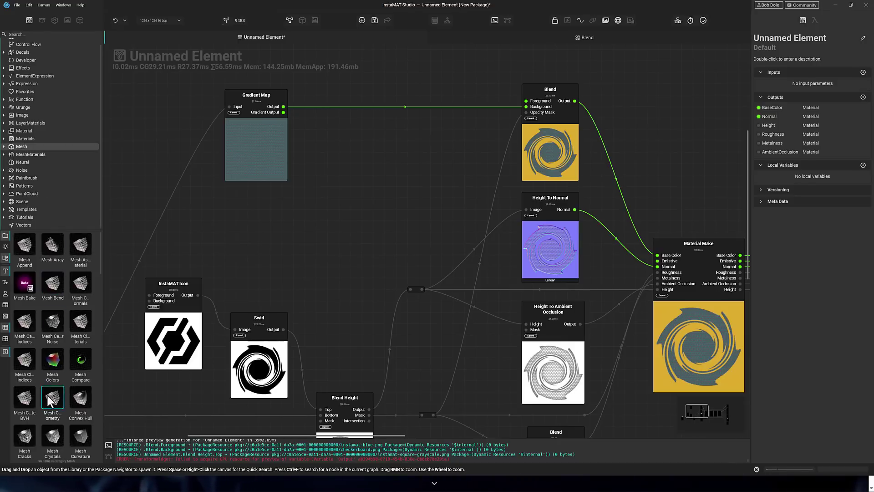
left_click_drag(55, 251, 340, 173)
key("Delete")
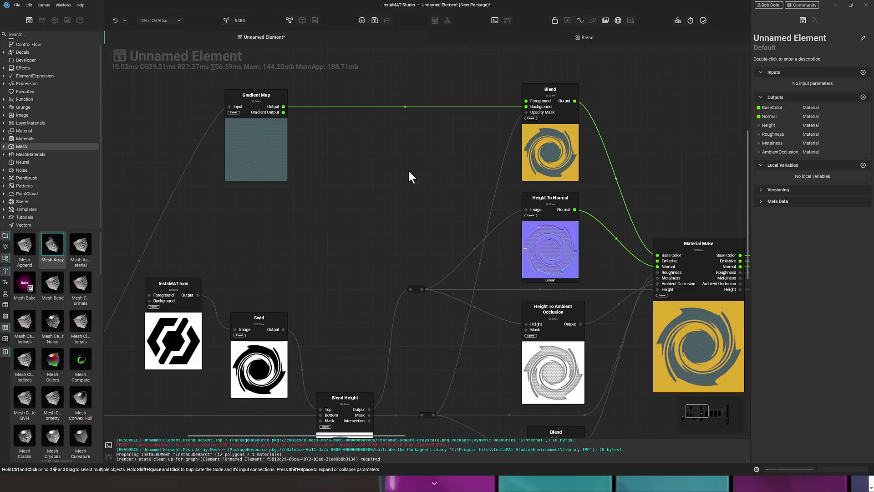
Step: Expand the library's Materials category and its Fabric subcategory
middle_click_drag(409, 171, 433, 164)
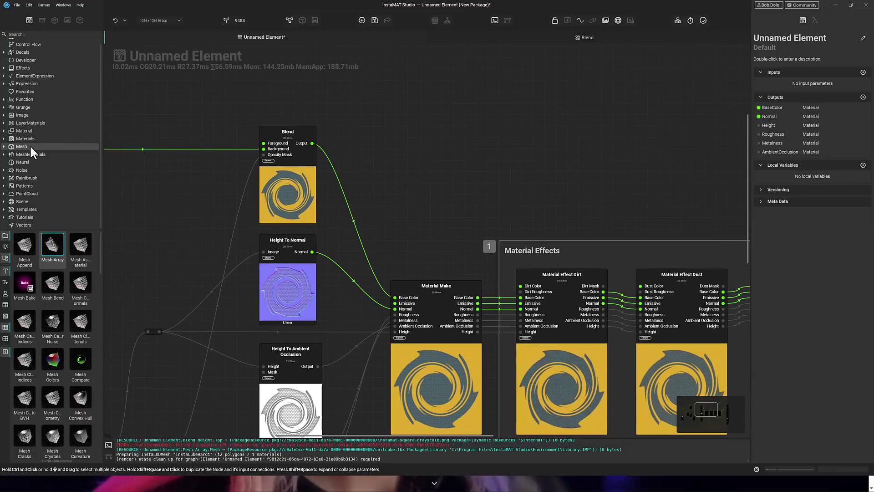
left_click(14, 139)
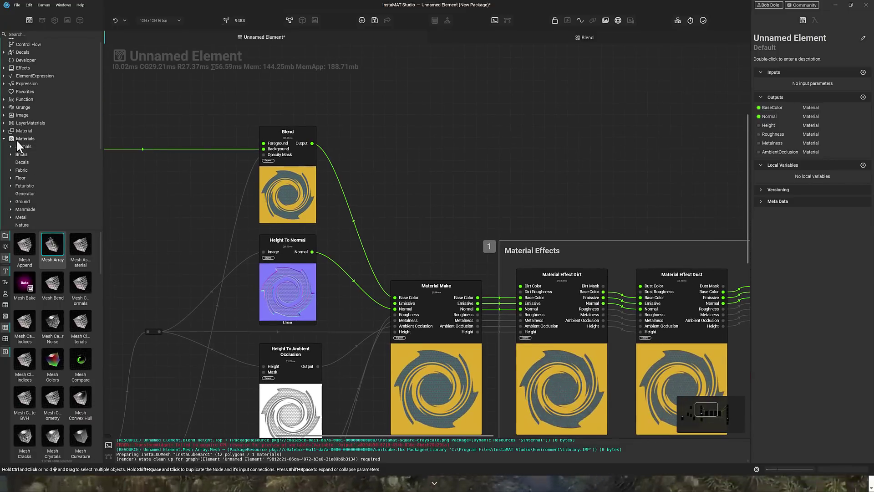
scroll(34, 147, "down", 4)
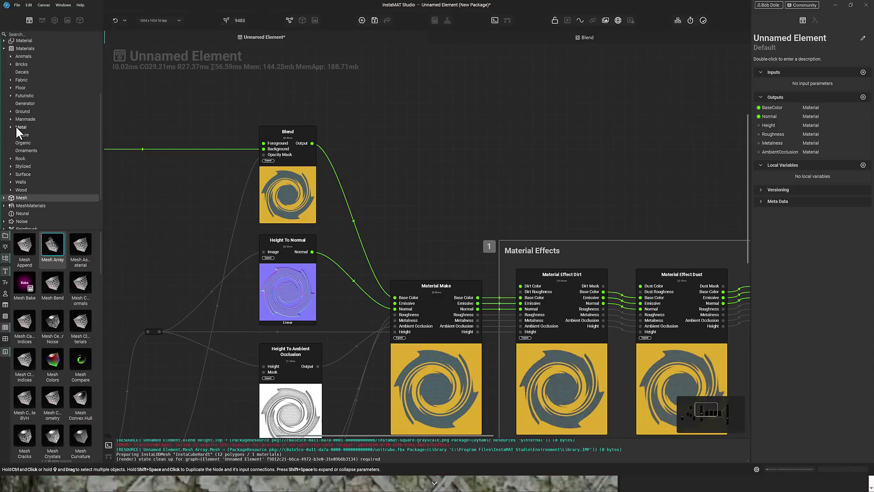
left_click(11, 80)
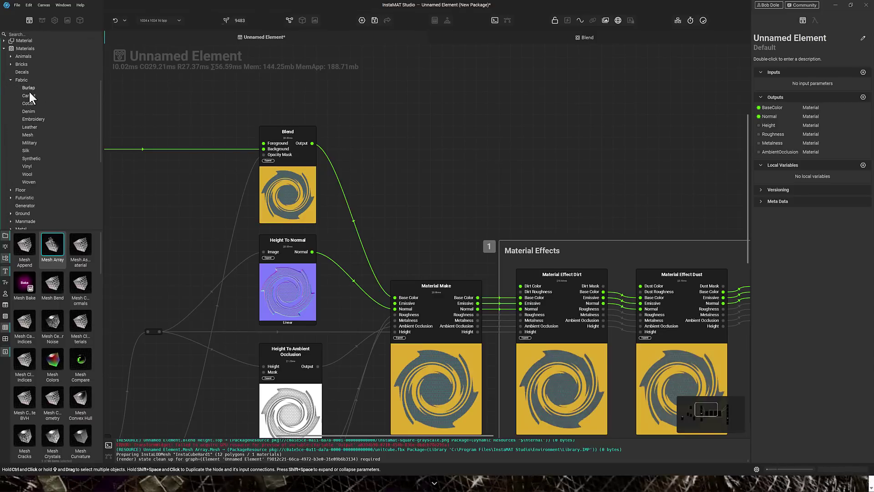
Step: Add the Bull Leather Large Grain Vintage material node from the leather list
left_click(32, 126)
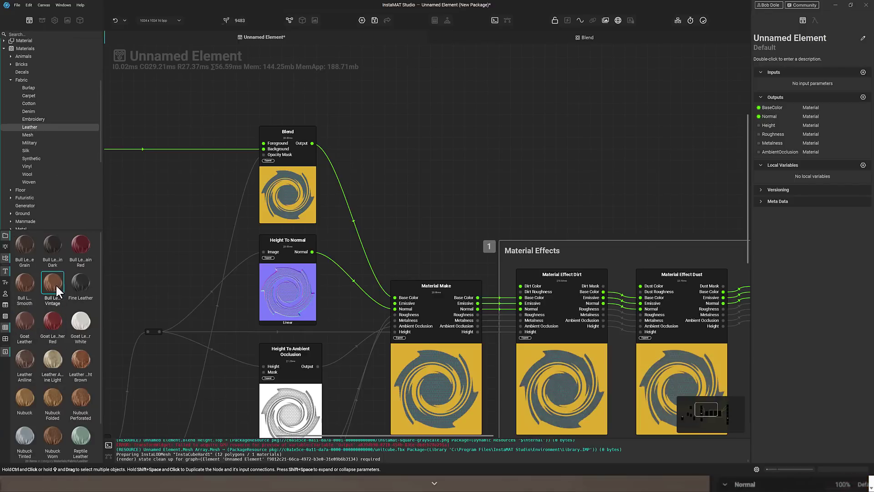
mouse_move(76, 287)
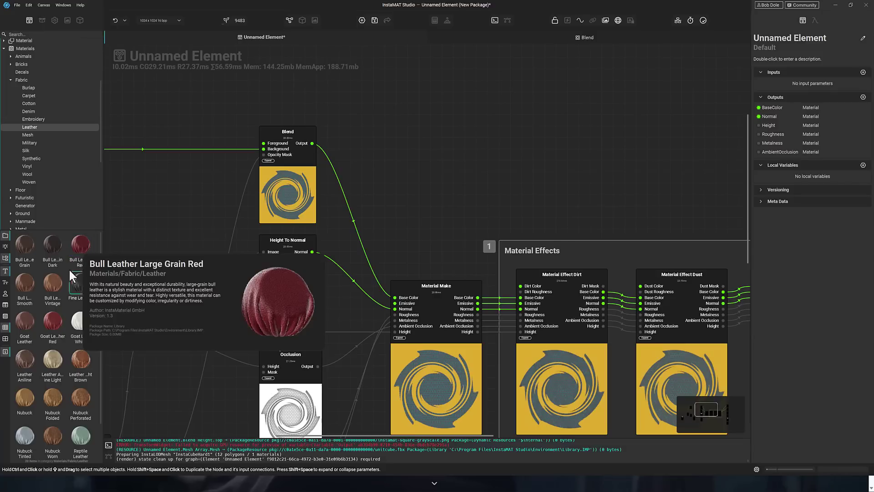
left_click_drag(61, 281, 583, 165)
left_click_drag(447, 267, 498, 160)
left_click_drag(344, 187, 470, 194)
Step: Place the leather node left of Blend and wire its Base Color into Blend Foreground
left_click_drag(531, 141, 136, 111)
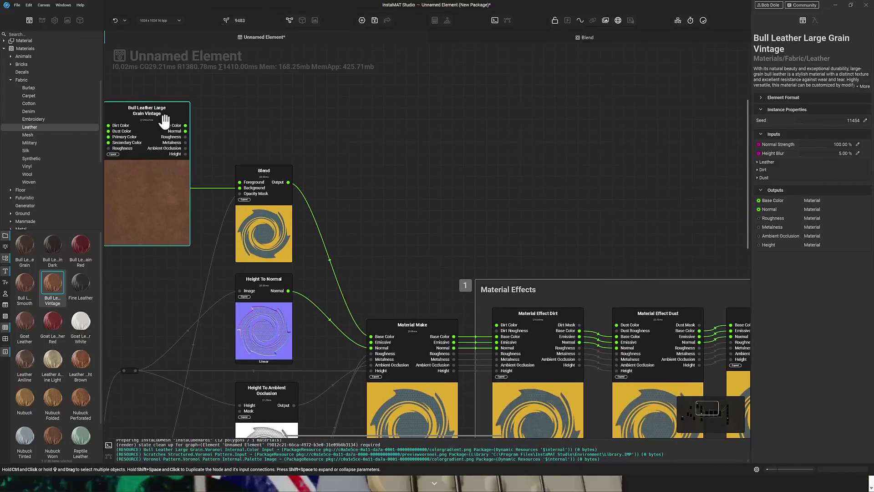
left_click_drag(185, 126, 240, 183)
middle_click_drag(424, 305, 553, 320)
middle_click_drag(434, 229, 580, 294)
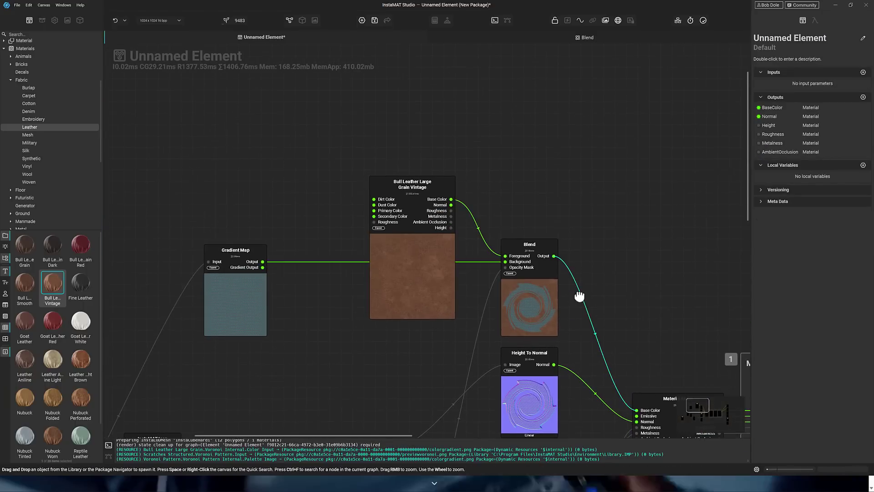
left_click(421, 187)
Step: Open the Bull Leather Large Grain source graph and jump through its frames with keys 5, 6, 7
double_click(422, 186)
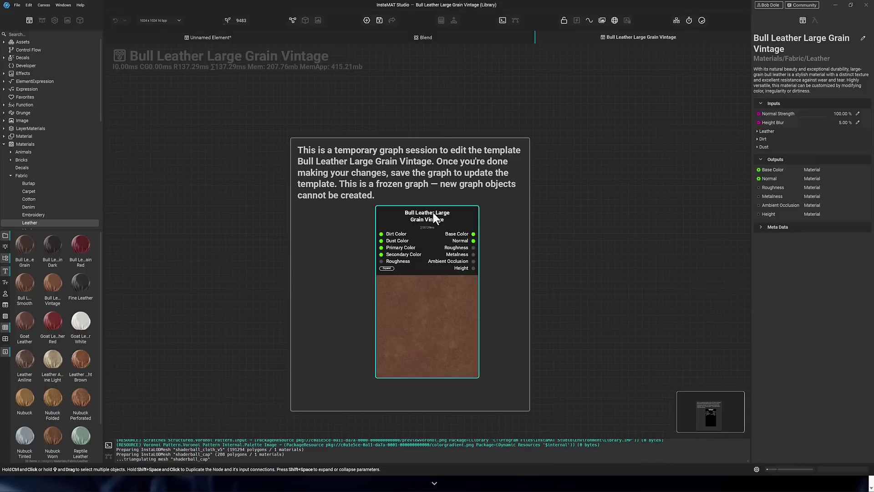
double_click(433, 212)
scroll(357, 202, "up", 4)
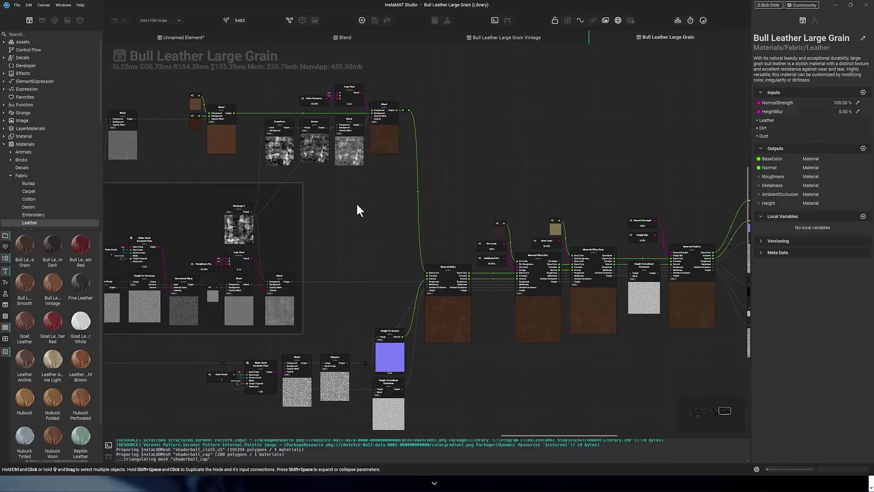
scroll(357, 215, "up", 5)
middle_click_drag(357, 215, 603, 215)
scroll(326, 183, "down", 3)
scroll(513, 258, "up", 4)
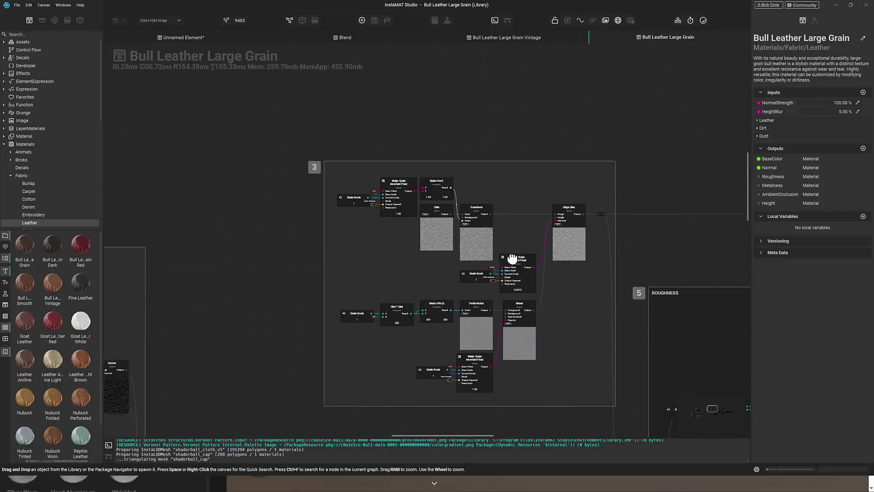
middle_click_drag(500, 245, 363, 221)
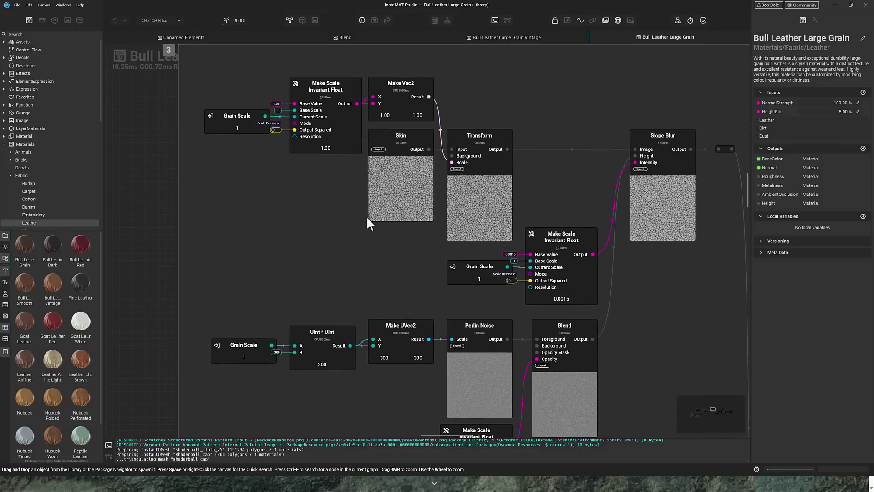
key("5")
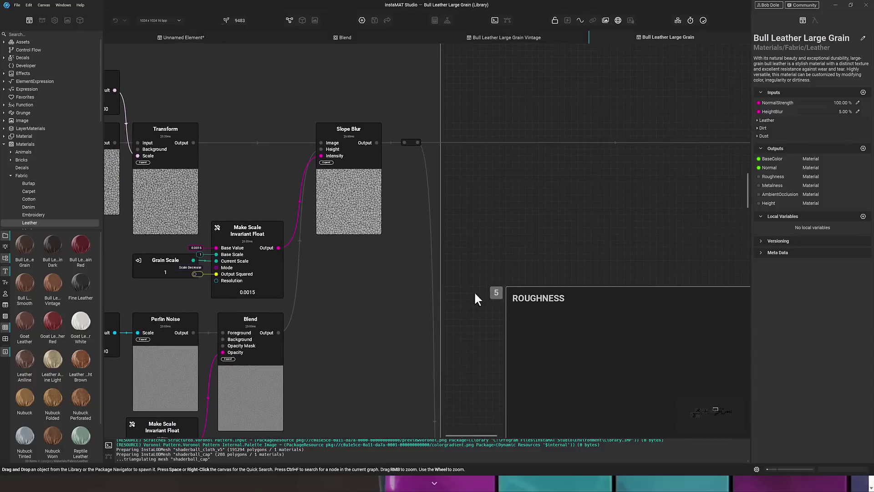
key("6")
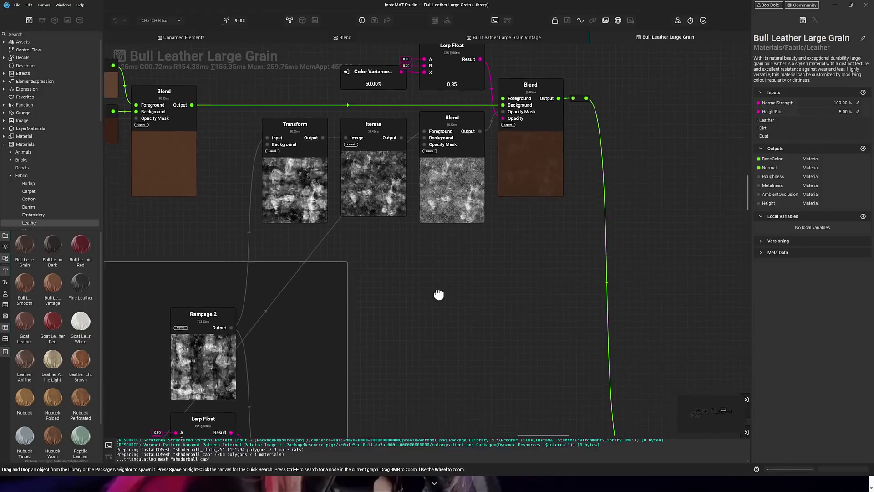
key("7")
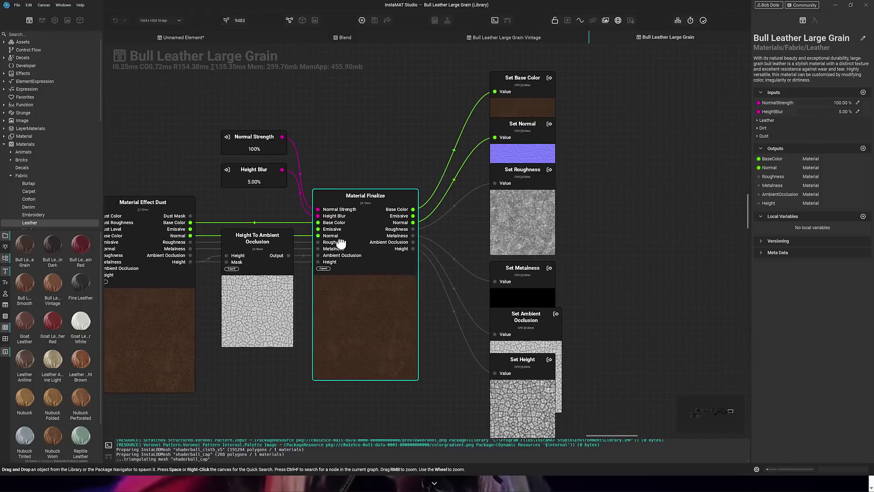
Step: Preview Material Finalize's leather sphere in 3D, orbit it, then switch to the Blend tab
left_click(390, 189)
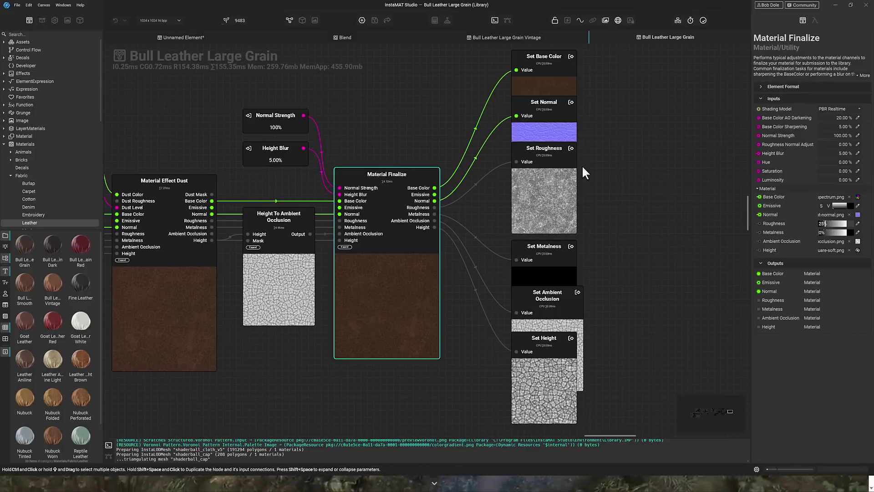
left_click(301, 19)
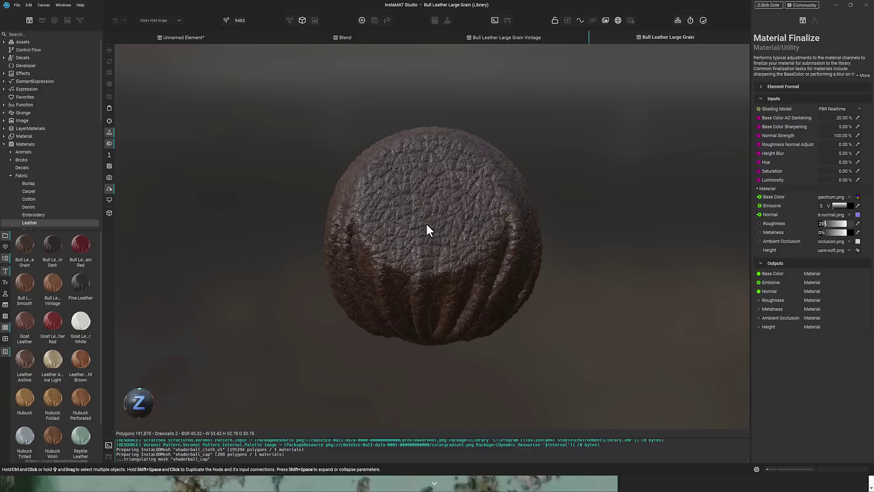
left_click_drag(471, 263, 535, 285, "alt")
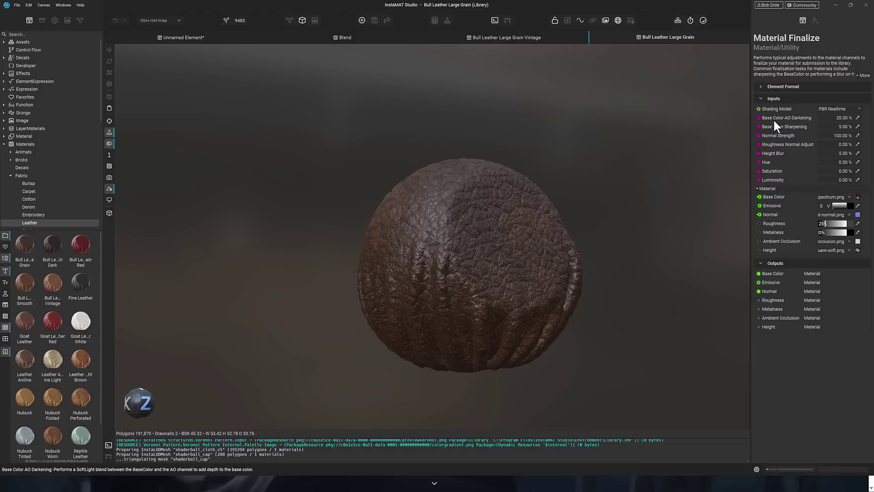
left_click(554, 37)
Step: Back in Unnamed Element's graph, lower the leather node's Roughness to 49%
left_click(383, 35)
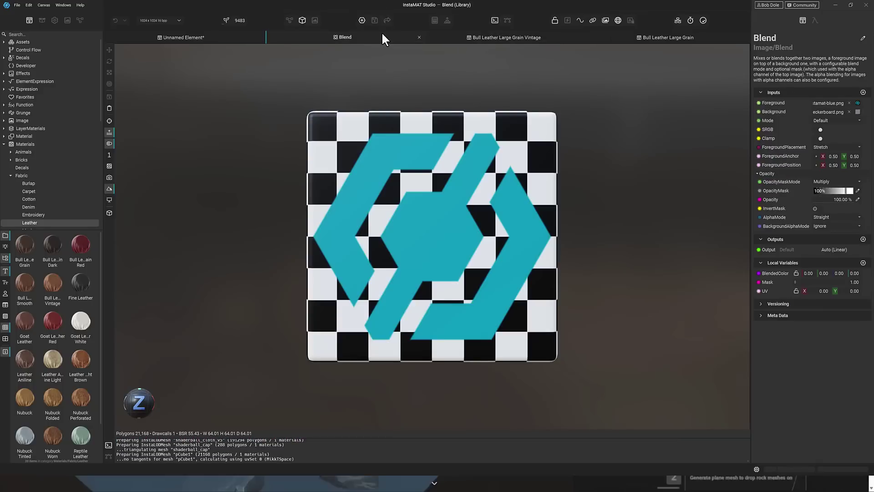
left_click(218, 36)
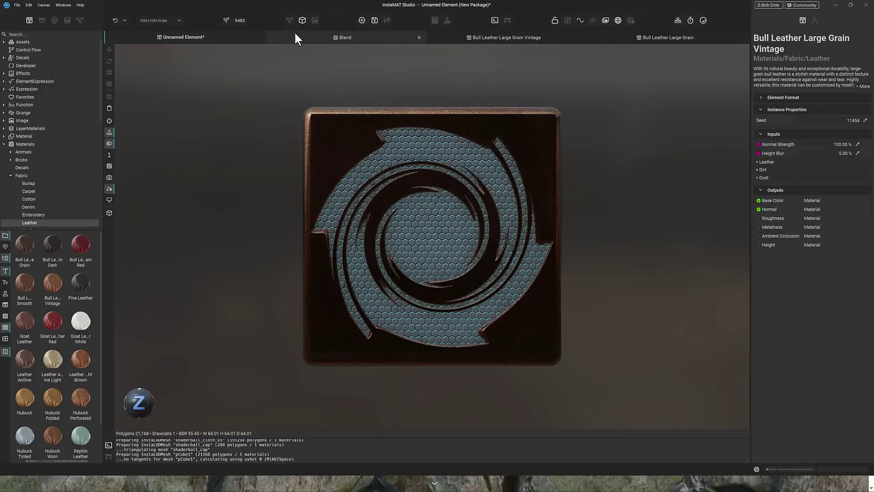
left_click(289, 21)
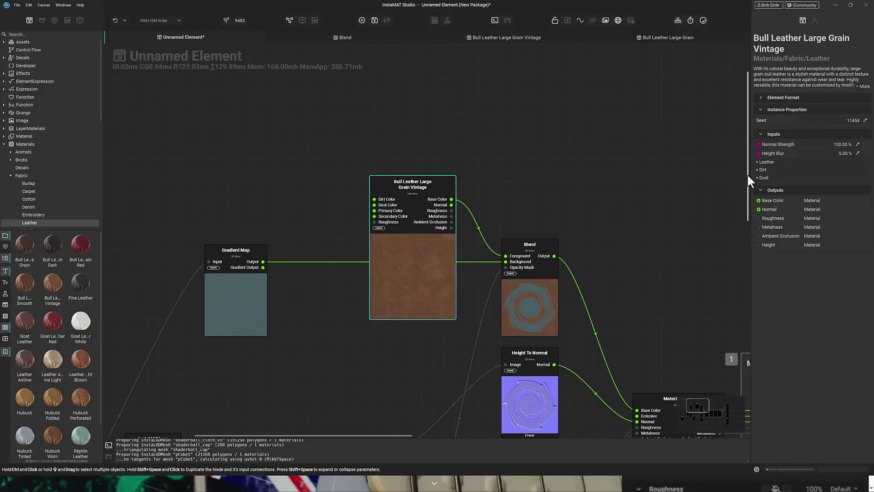
left_click(757, 162)
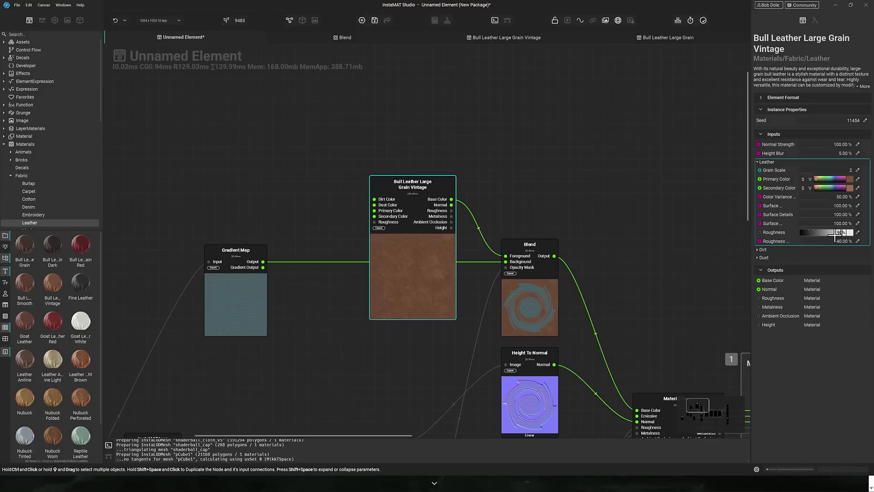
left_click_drag(835, 234, 822, 234)
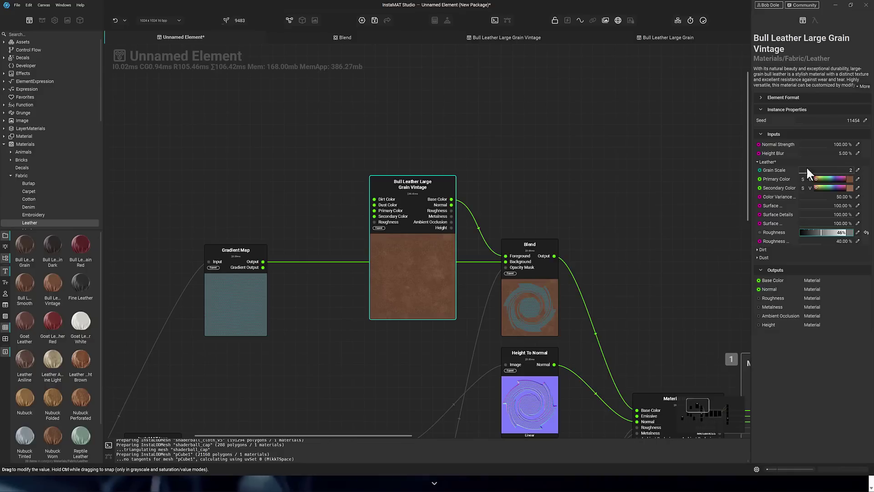
Step: Expand the Dirt and Dust groups and reduce Dirt Level to 31.90%
left_click(758, 250)
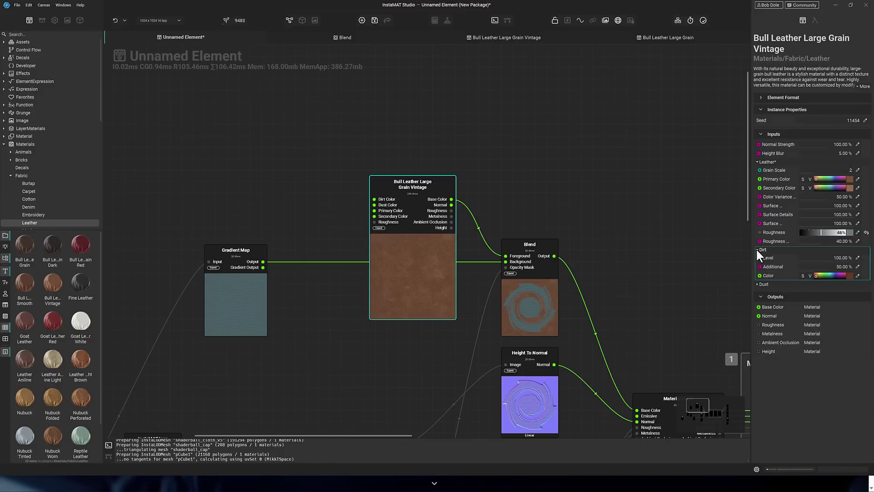
left_click(759, 283)
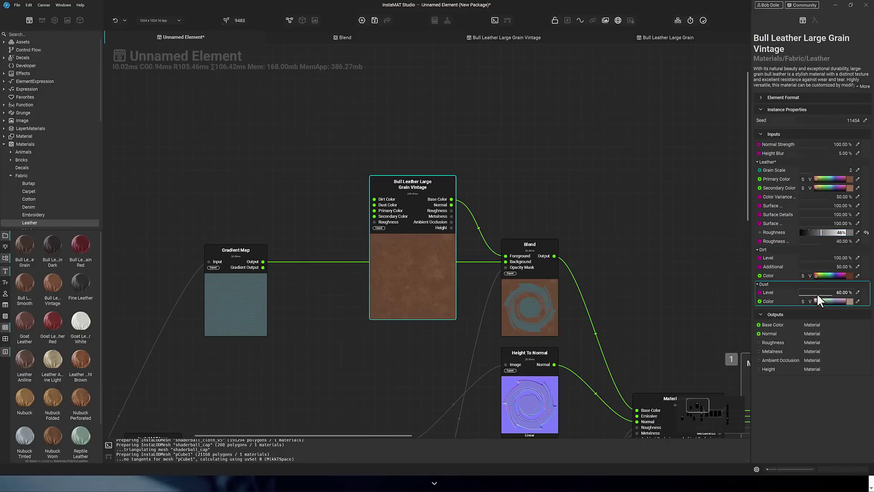
left_click(826, 258)
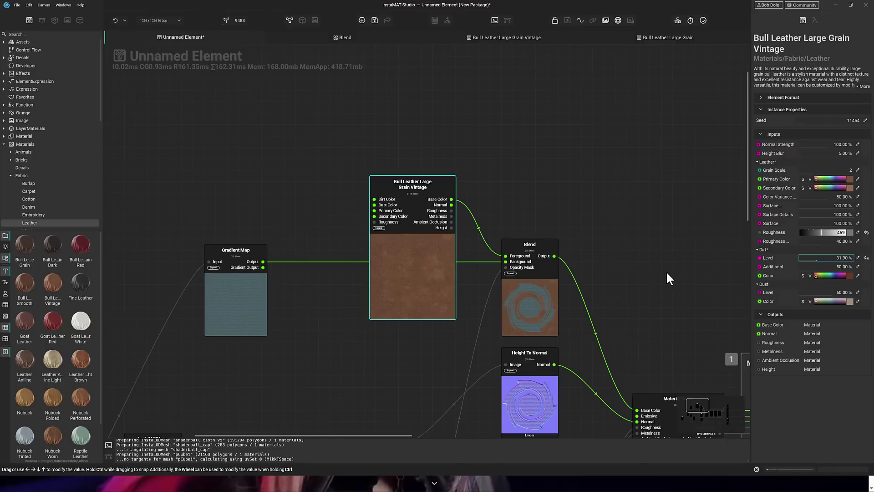
scroll(533, 231, "down", 4)
Step: Pan to the Material Effects and output nodes, then browse the Effects and Decals categories
middle_click_drag(419, 183, 298, 91)
middle_click_drag(449, 156, 434, 173)
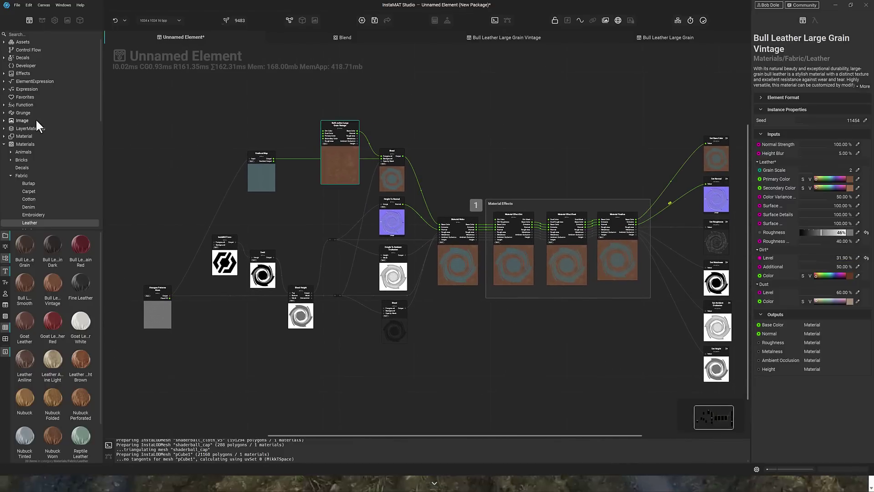
left_click(15, 73)
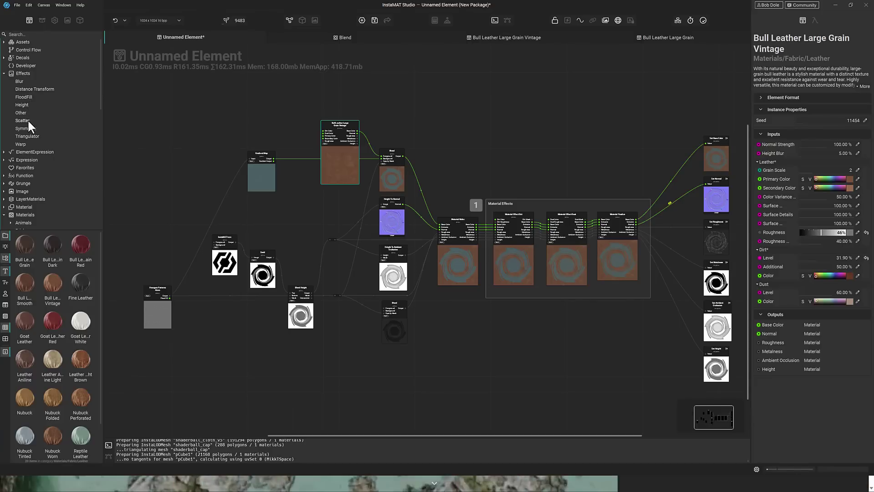
left_click(16, 57)
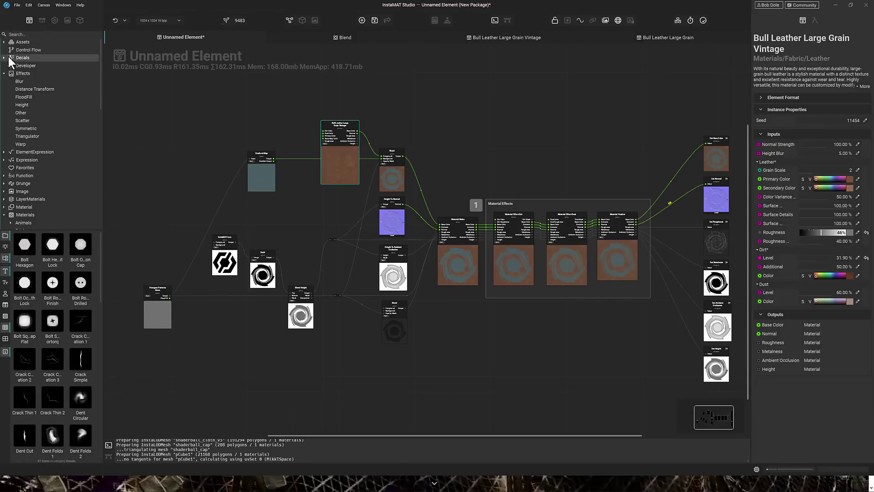
scroll(48, 335, "down", 3)
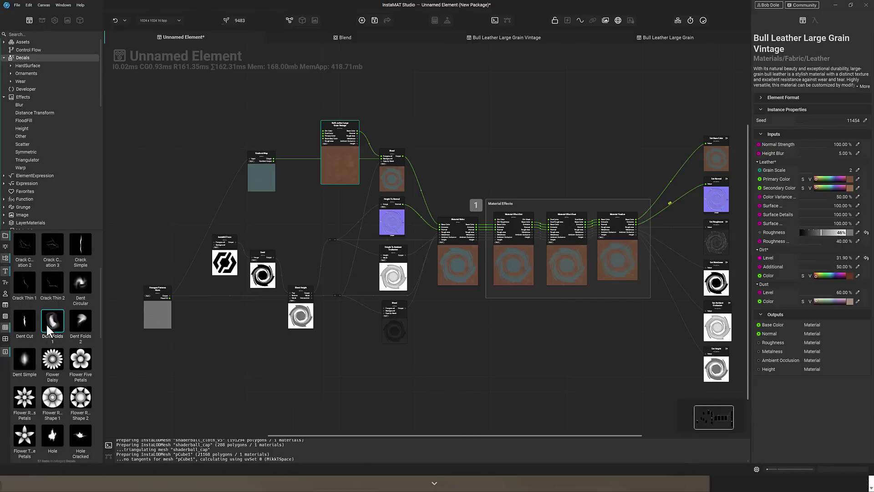
scroll(50, 291, "down", 6)
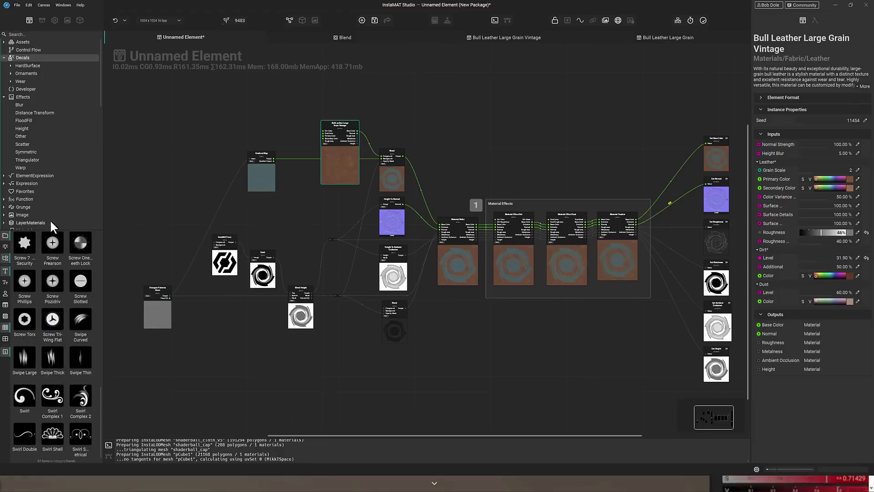
scroll(52, 207, "down", 3)
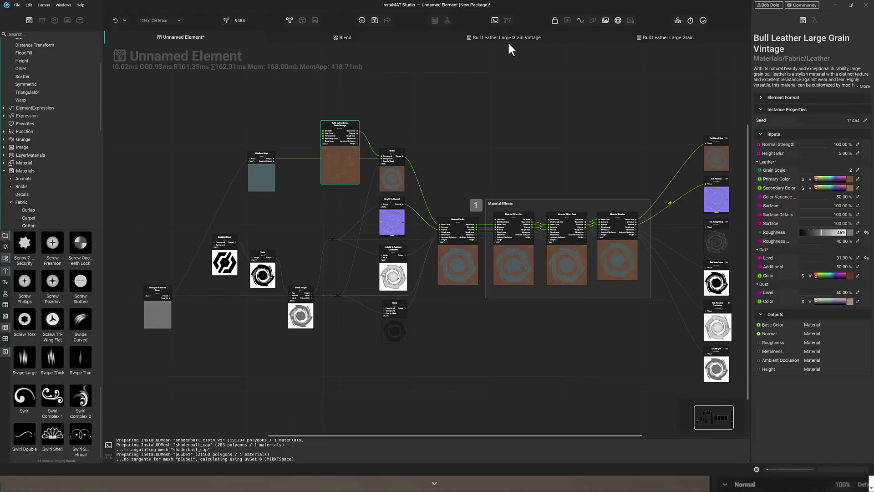
Step: Switch to the Blend graph and zoom out to see its full network
left_click(359, 35)
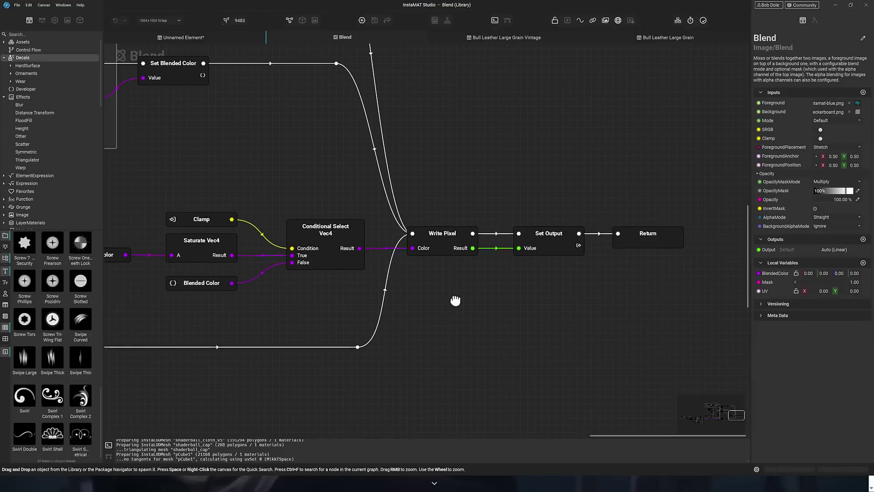
scroll(478, 315, "down", 5)
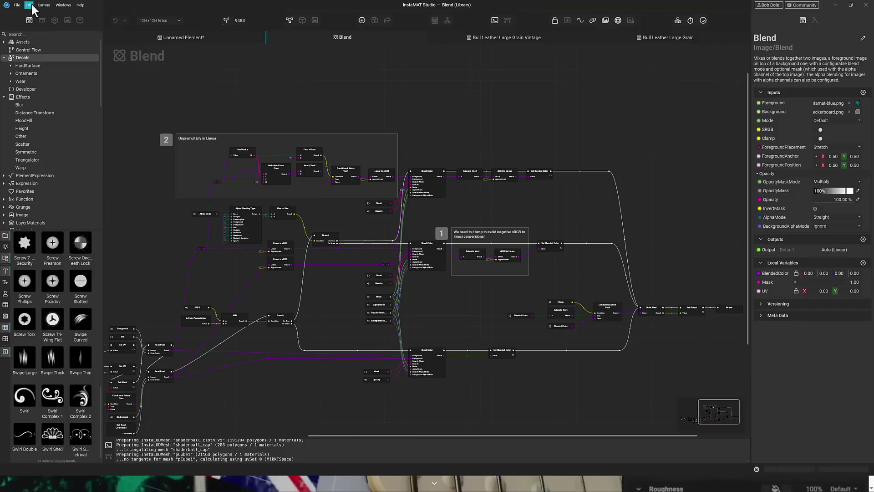
left_click(18, 5)
Step: Choose Materialize Image from the File > New Project list
left_click(30, 63)
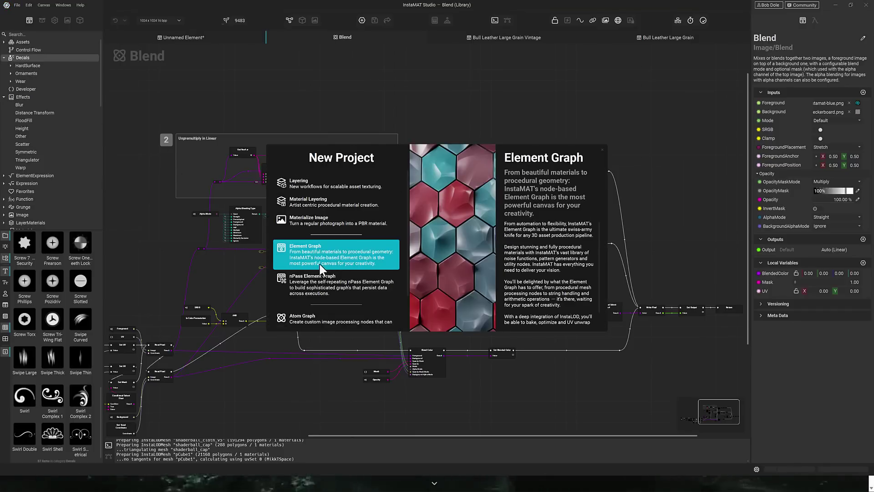
scroll(296, 282, "down", 1)
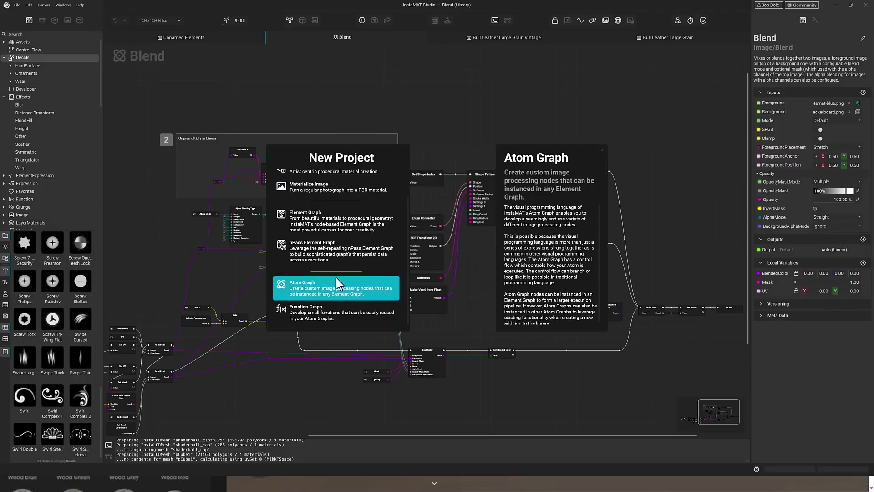
scroll(335, 276, "up", 3)
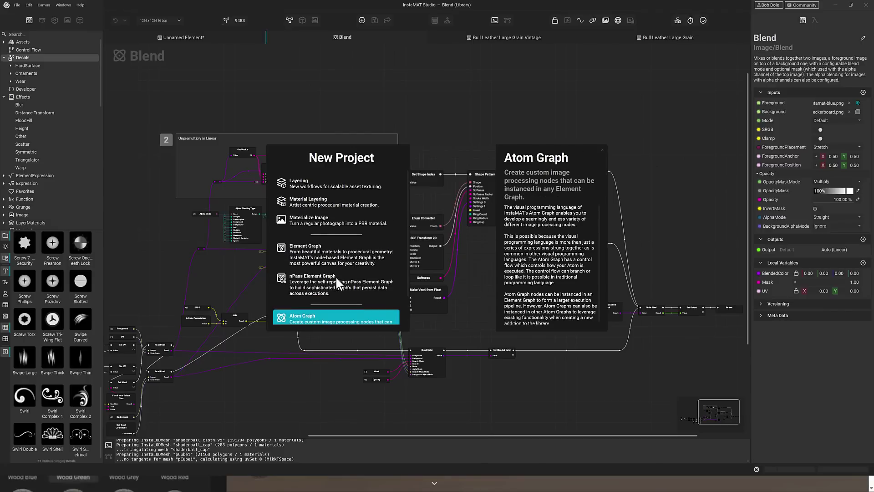
left_click(324, 220)
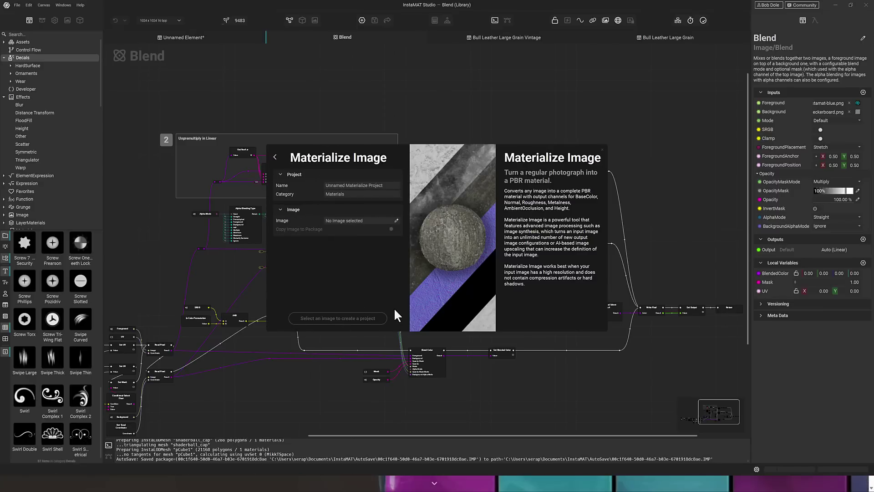
Step: Open freepik.com in a new browser window
key("alt+Tab")
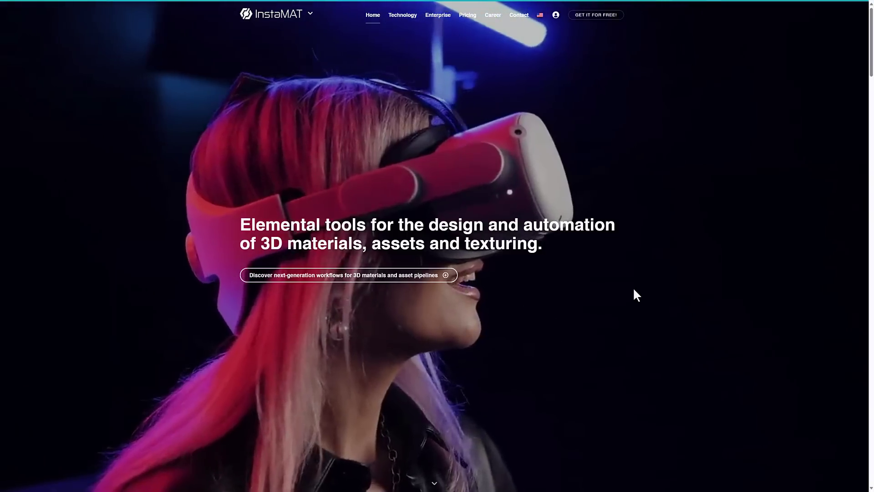
key("ctrl+n")
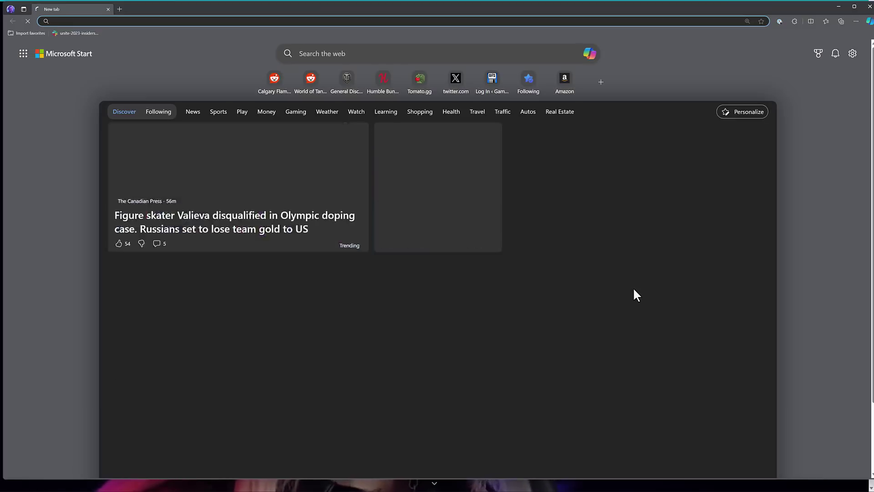
type("iam")
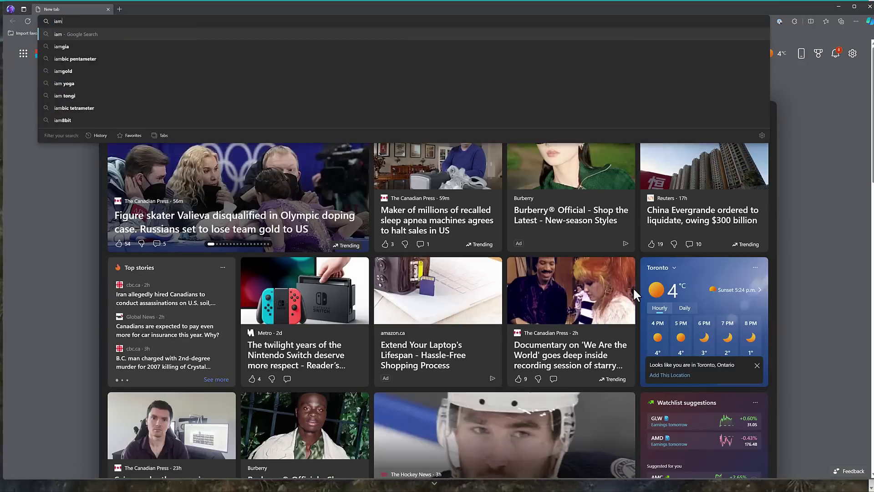
key("Escape")
type("freepik.co")
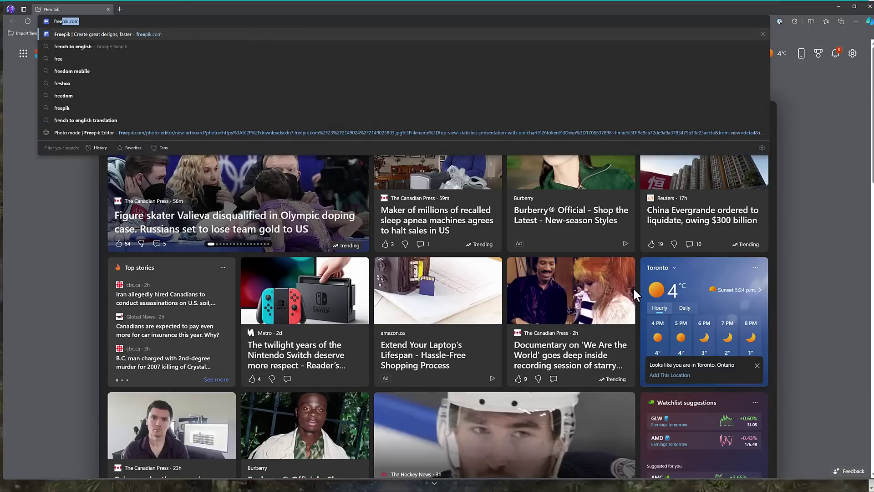
key("Return")
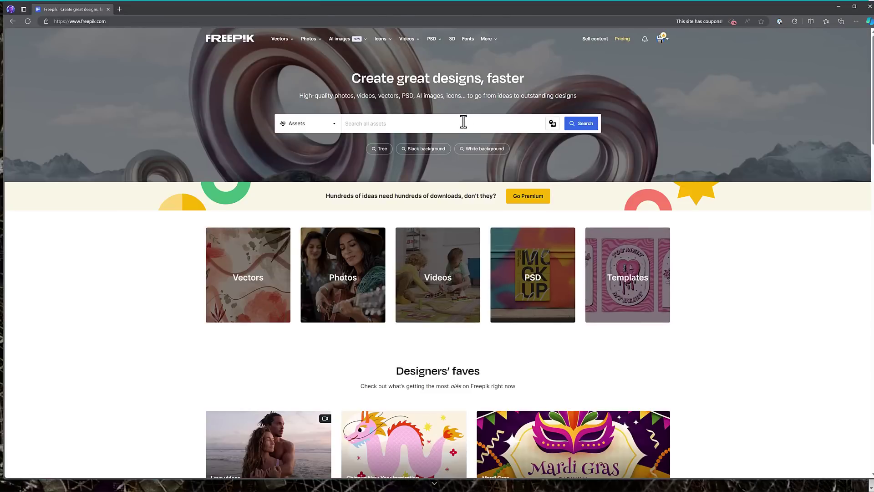
Step: Search Freepik for cobblestone and download the cobble stone texture photo
type("cobblestone")
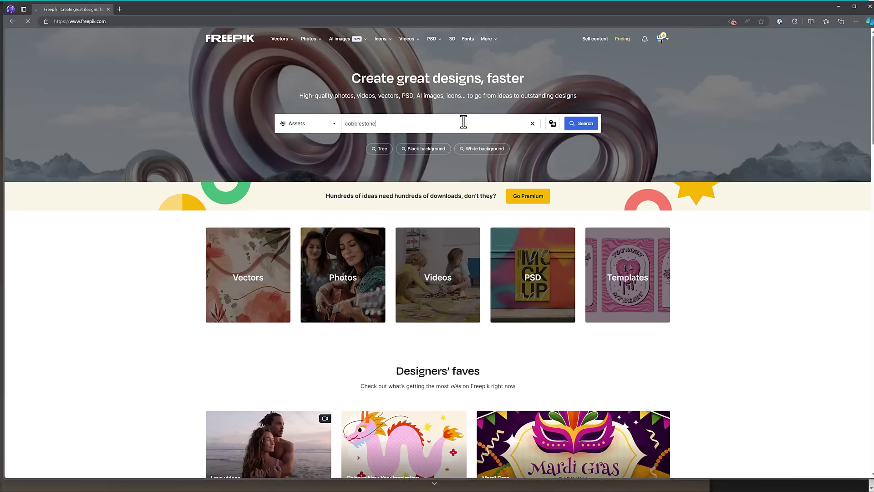
key("Return")
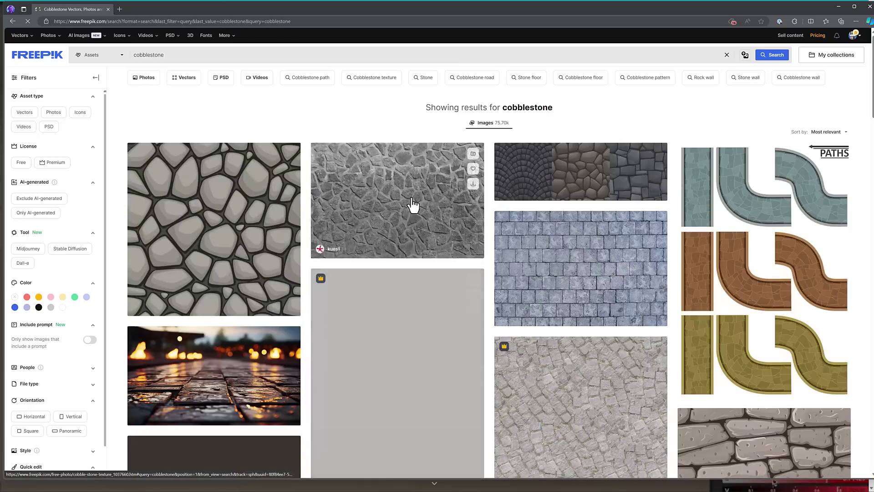
left_click(413, 205)
left_click(634, 107)
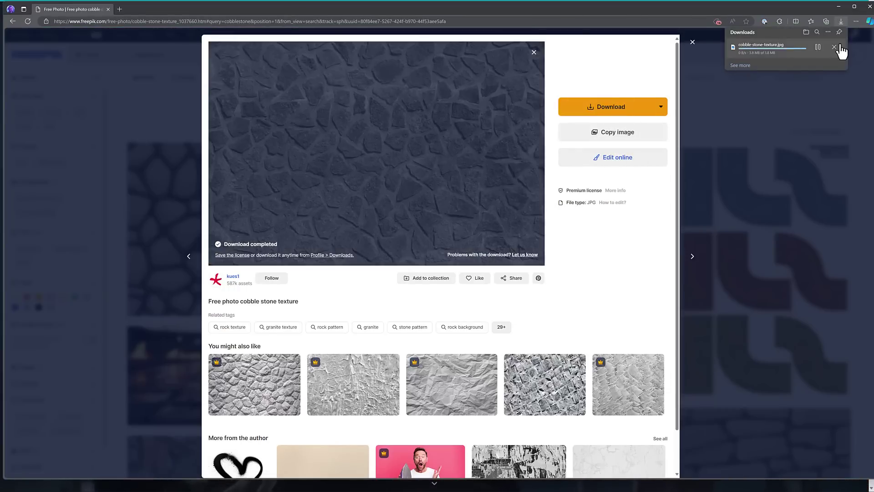
key("alt+Tab")
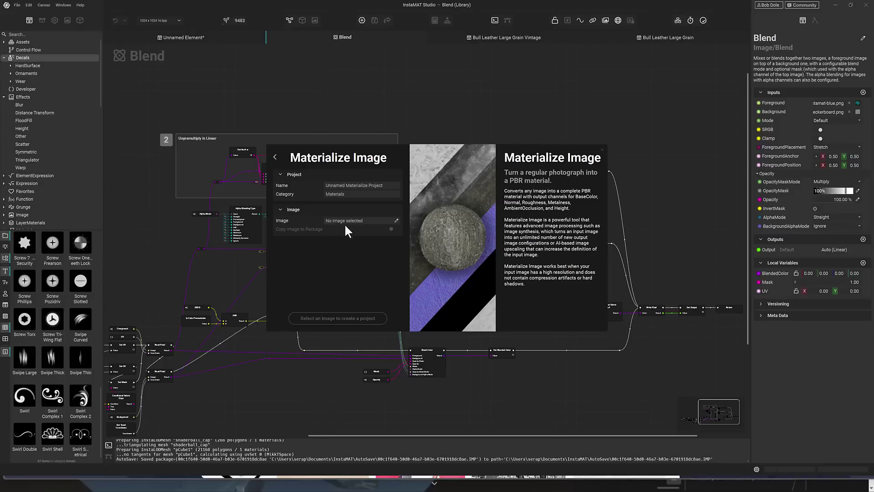
Step: Set the Image field to cobble-stone-texture.jpg picked from the local Downloads folder
left_click(397, 221)
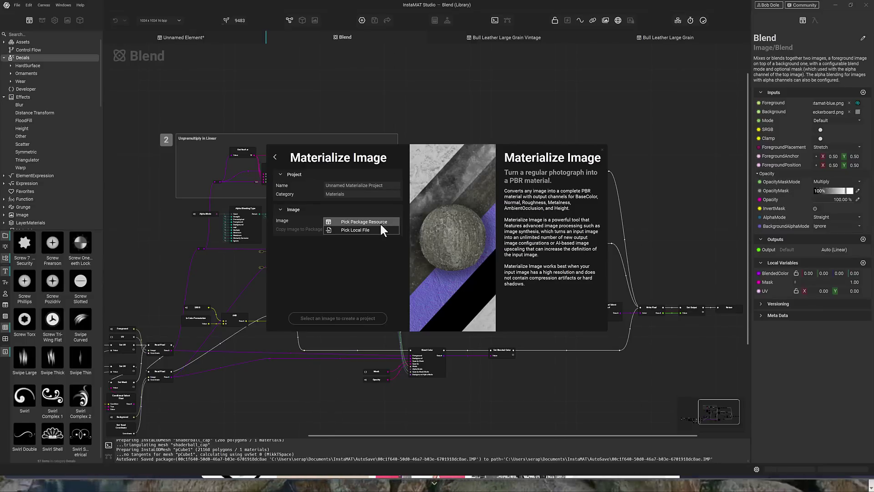
left_click(367, 228)
left_click(282, 156)
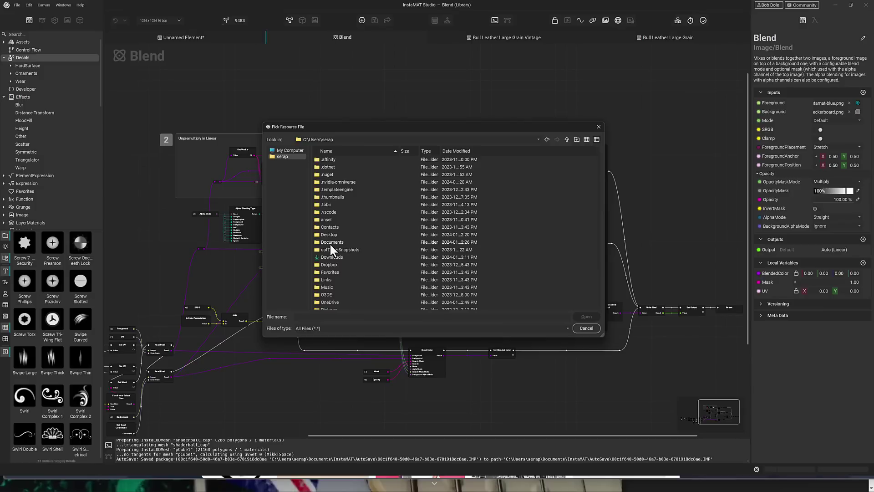
left_click(332, 258)
double_click(331, 256)
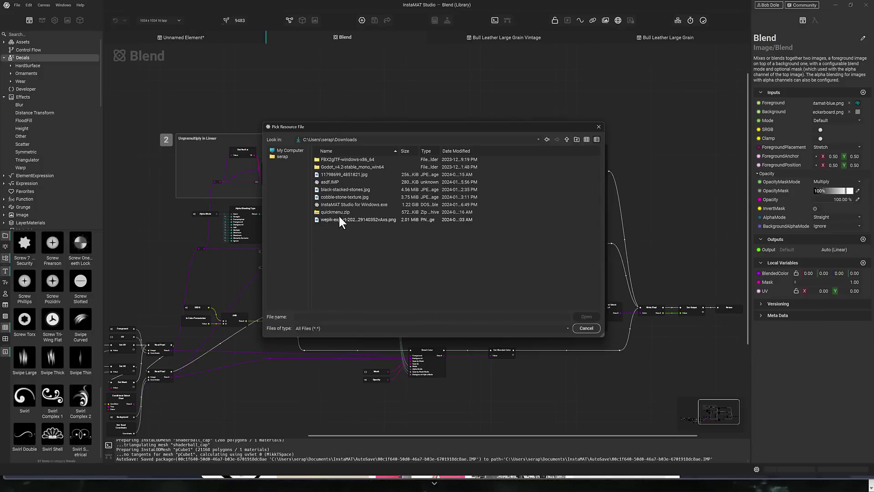
double_click(340, 197)
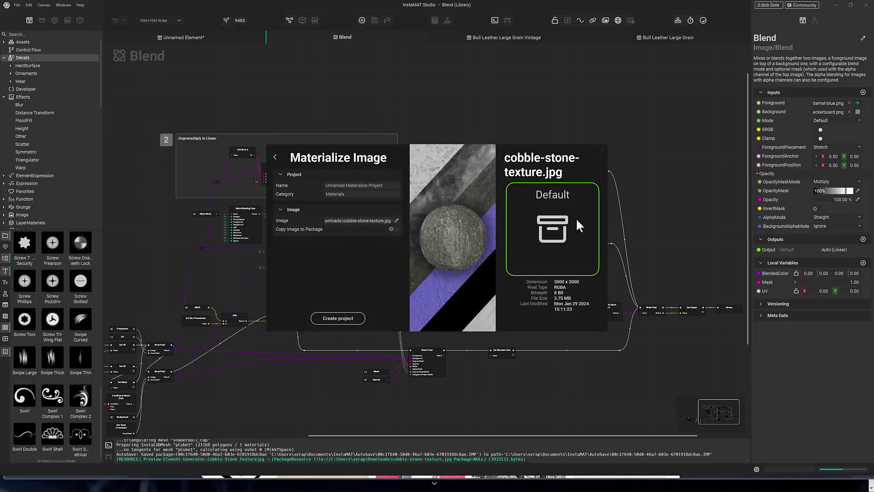
Step: Create the Materialize Image project, tilt the 3D preview and widen the 2D texture view
left_click(343, 320)
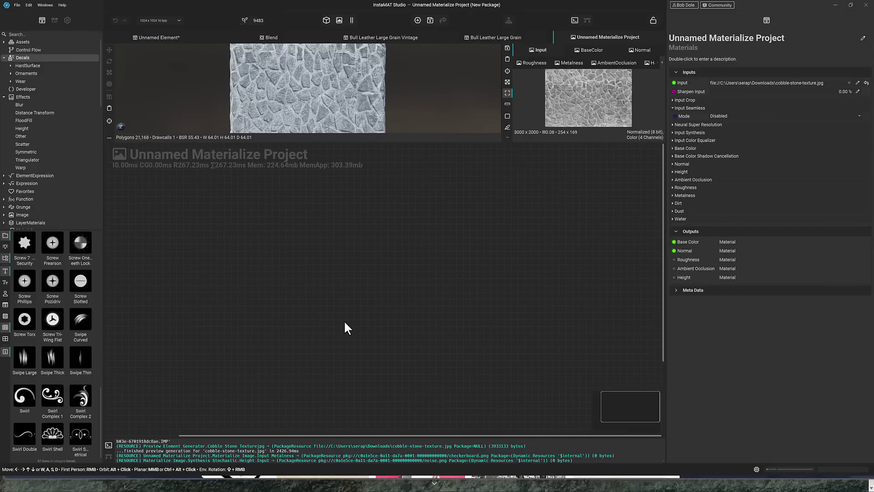
left_click_drag(441, 119, 324, 96, "alt")
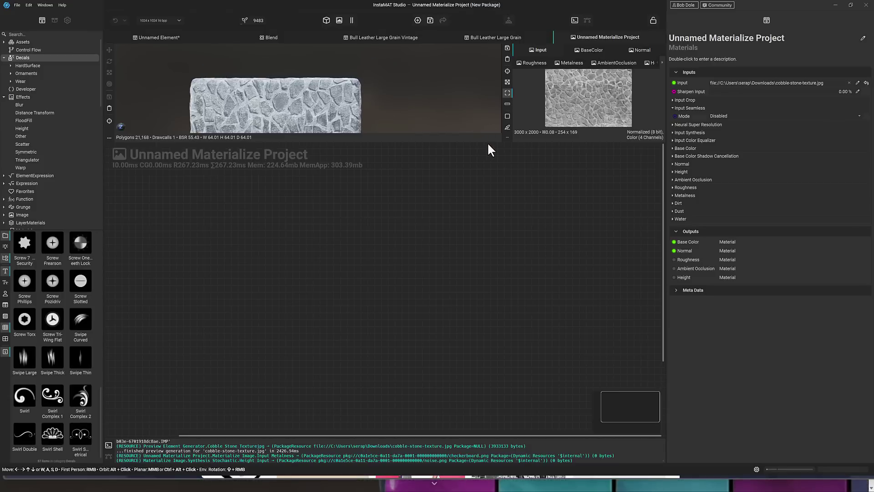
left_click_drag(502, 125, 391, 127)
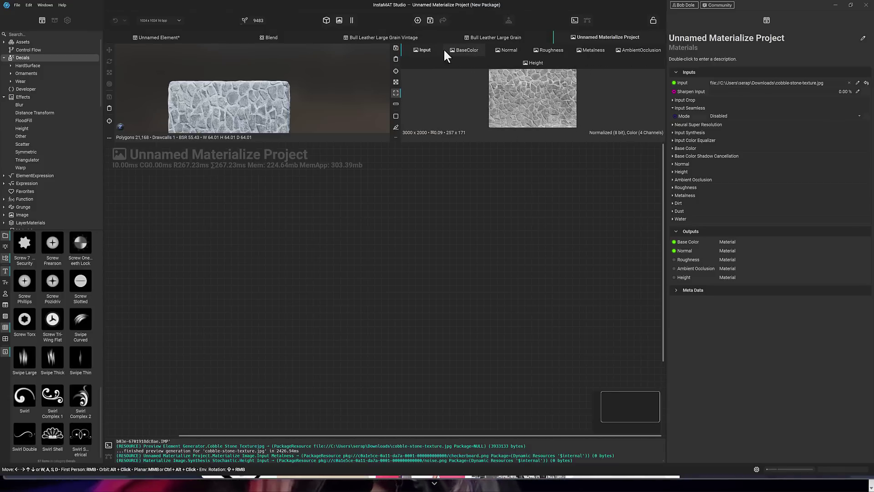
Step: Preview the BaseColor, Normal, Roughness, Metalness and AmbientOcclusion maps in turn
left_click(469, 49)
left_click(502, 51)
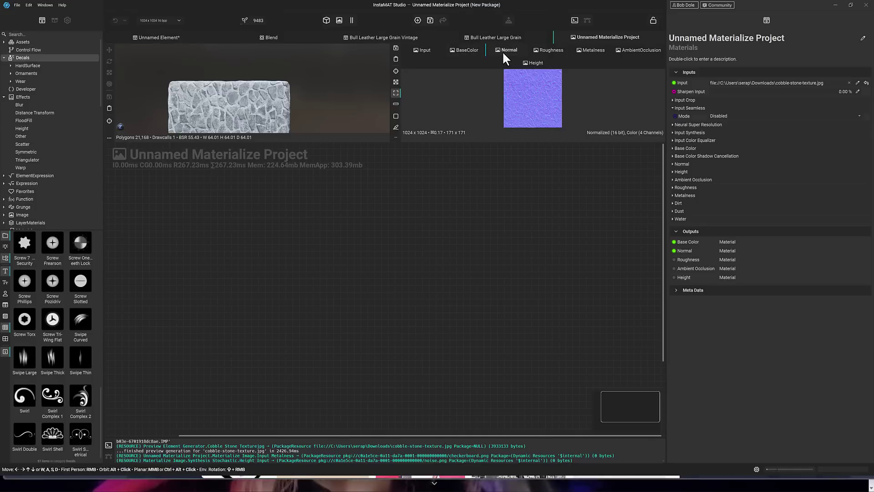
left_click(545, 51)
left_click(581, 50)
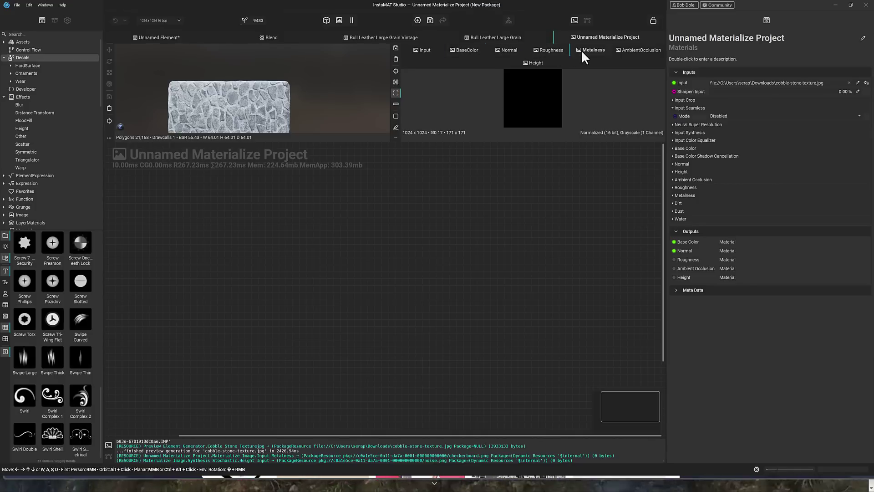
left_click(642, 51)
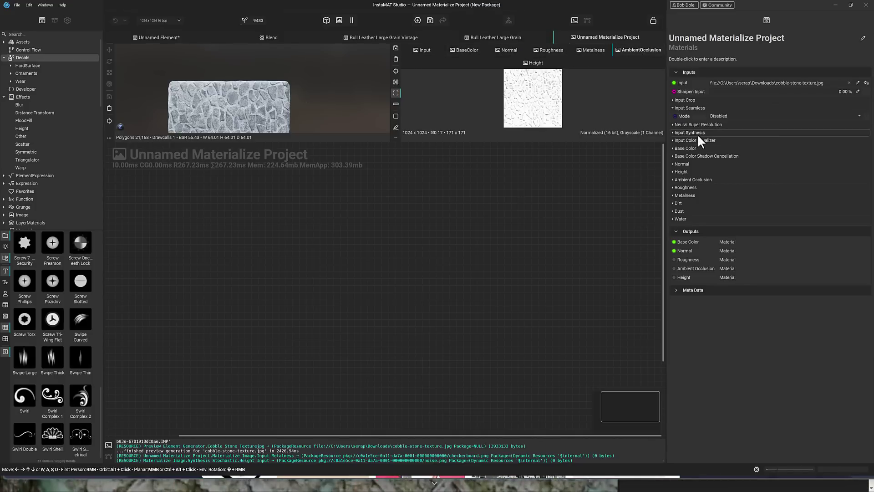
Step: Expand Base Color to set AO Darkening to 66.35%, then expand the Normal settings
left_click(673, 148)
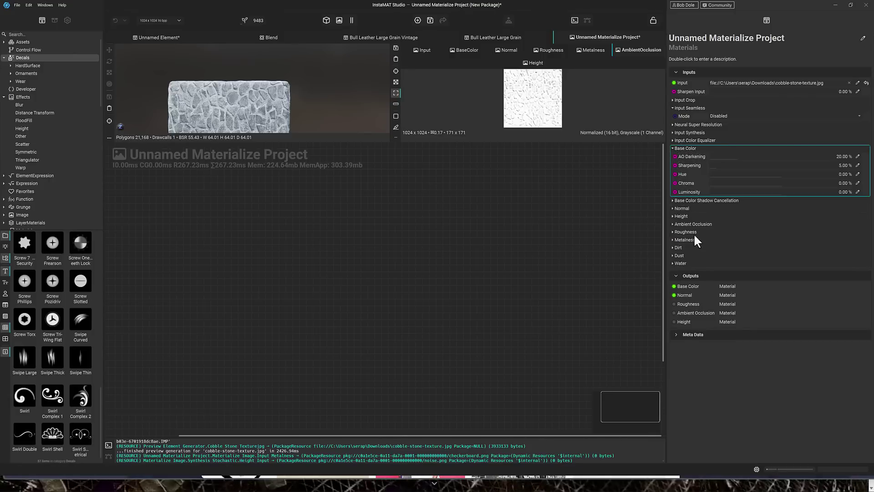
left_click(673, 209)
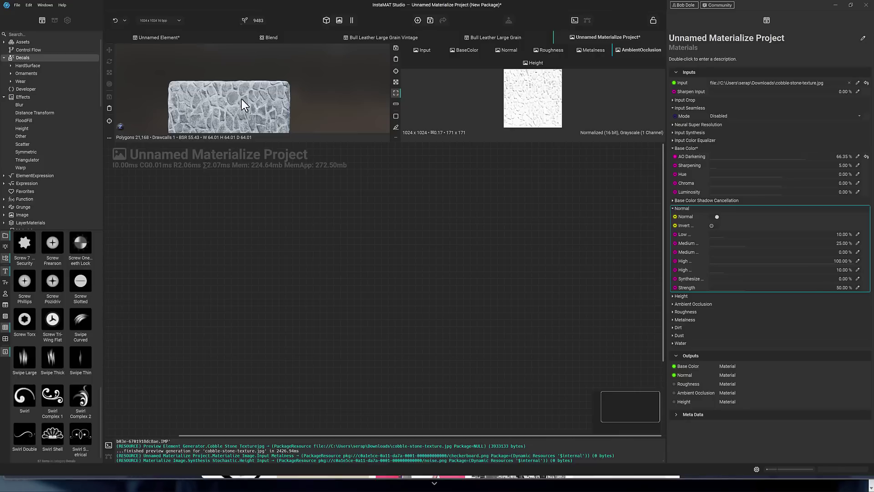
left_click(16, 5)
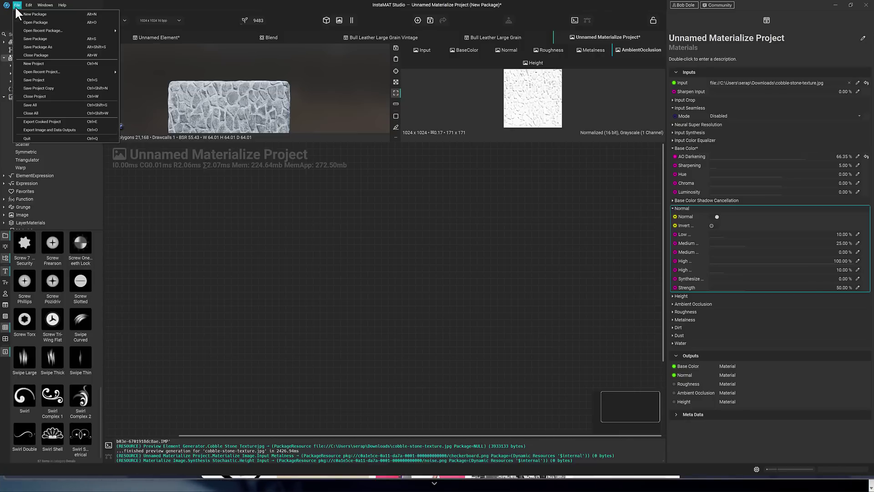
Step: Choose Material Layering in the New Project dialog to create an Unnamed Material Layering Project
left_click(46, 63)
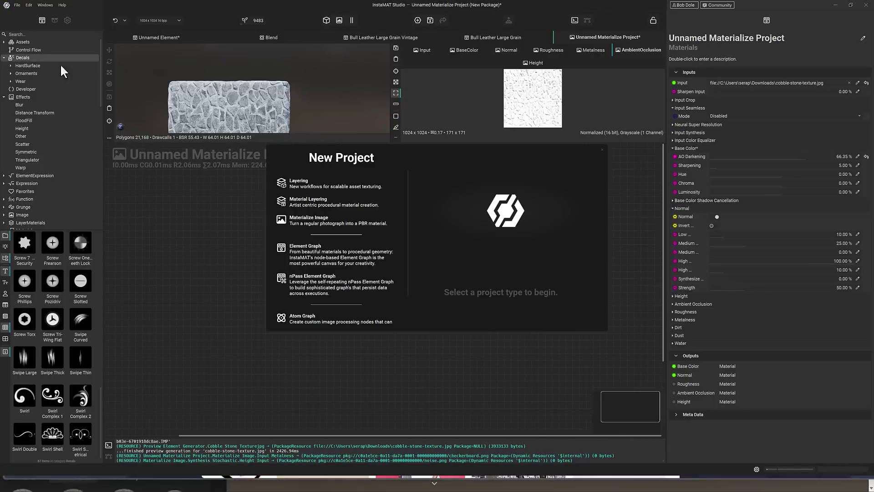
left_click(325, 200)
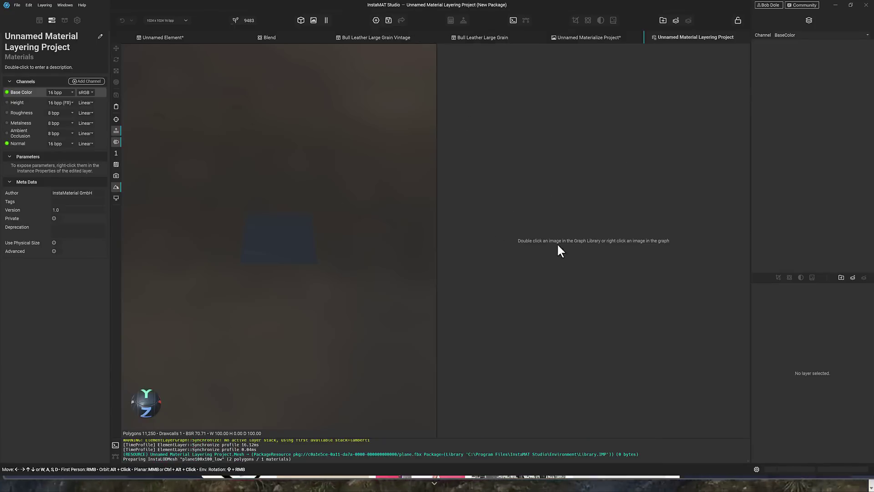
Step: Drag Dragon Scales Blue from Materials > Animals into the Layers panel
left_click(39, 20)
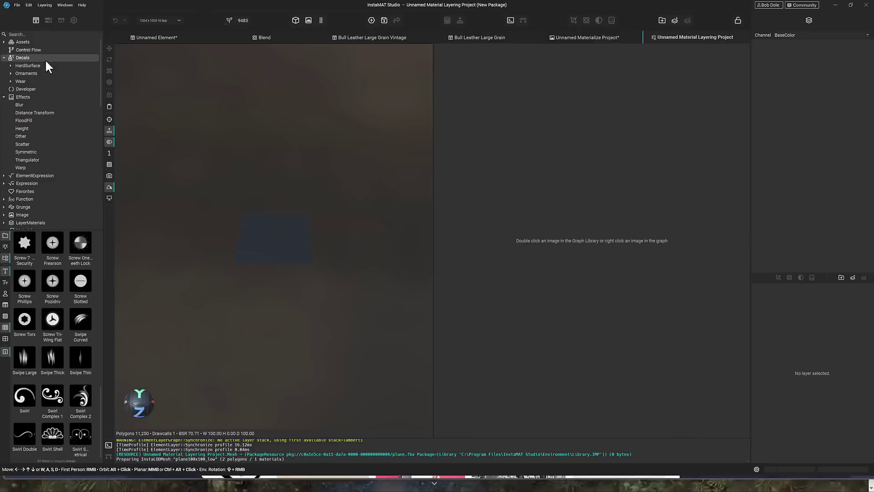
scroll(31, 144, "down", 4)
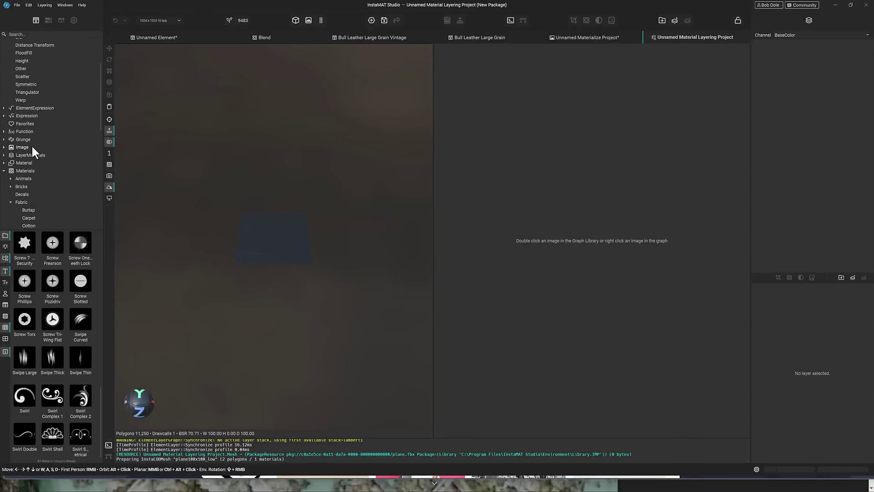
left_click(26, 155)
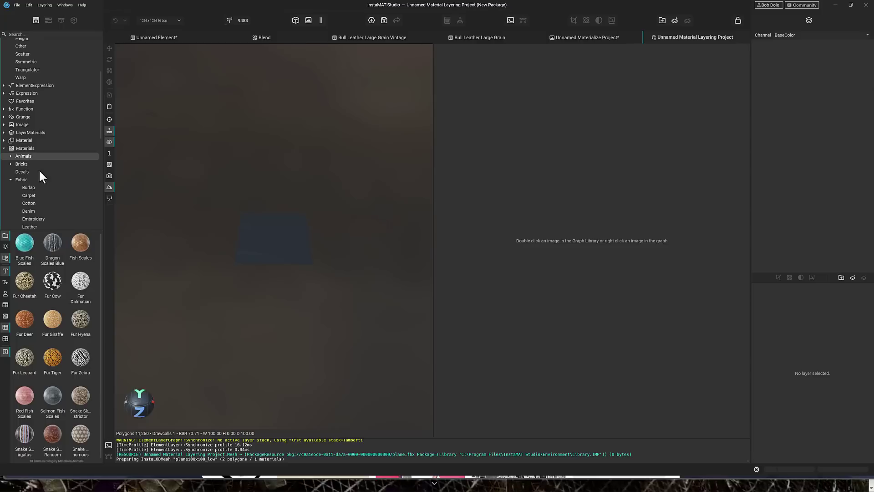
left_click_drag(50, 242, 783, 81)
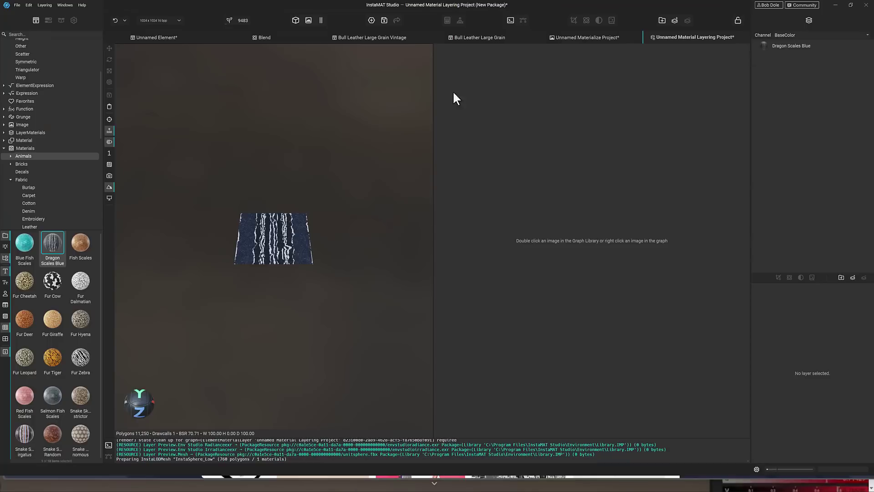
Step: Orbit the plane to view the scales at an angle, then show the Decals category
scroll(282, 241, "up", 5)
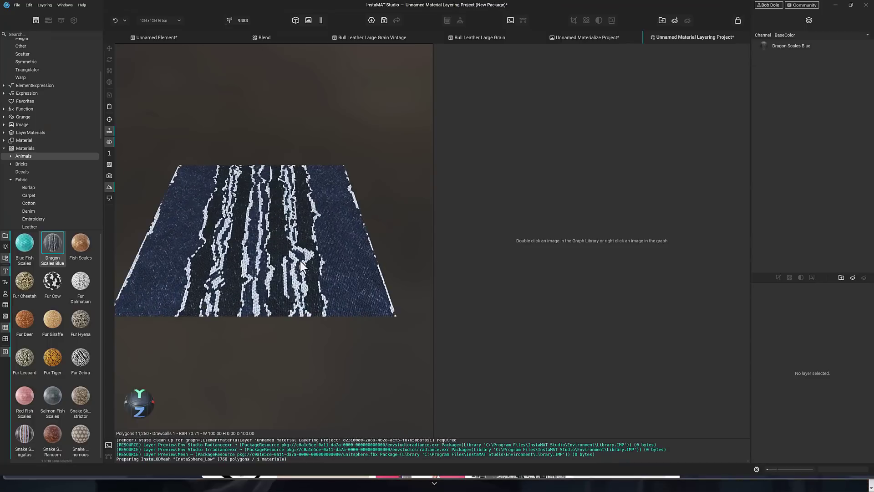
left_click_drag(323, 270, 377, 235, "alt")
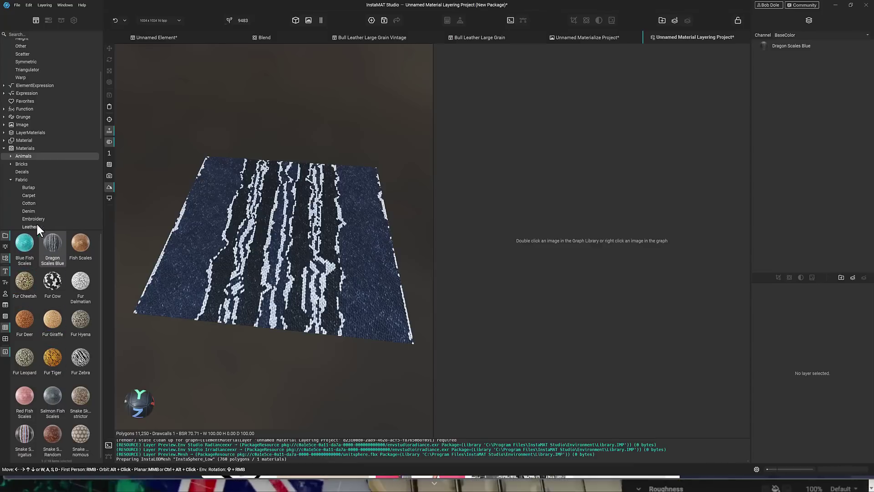
scroll(25, 163, "down", 3)
scroll(25, 163, "up", 2)
left_click(23, 148)
Step: Drag the Aged Golden Icon decal into the Layers panel above the scales, keeping BaseColor viewed
left_click_drag(29, 244, 797, 146)
left_click(792, 57)
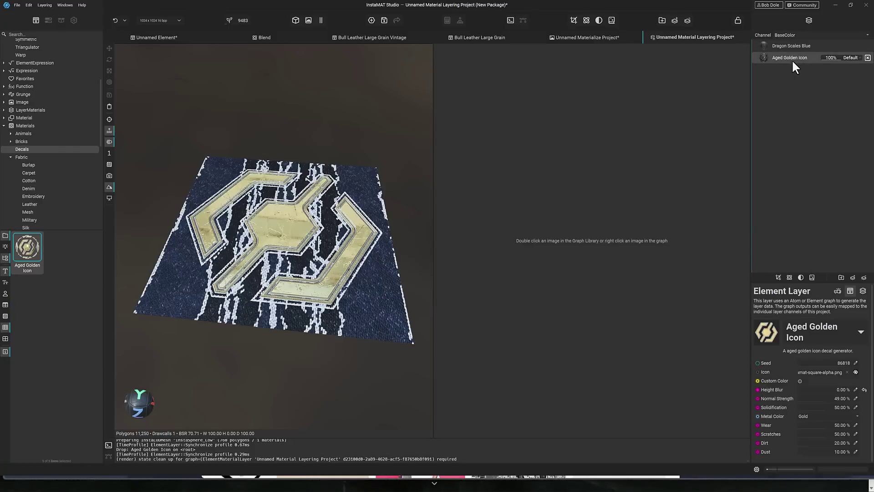
right_click(795, 57)
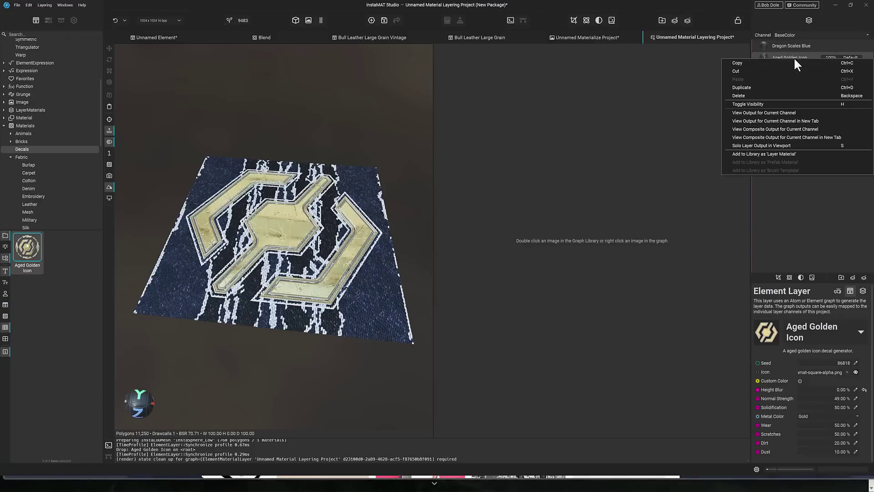
left_click(804, 228)
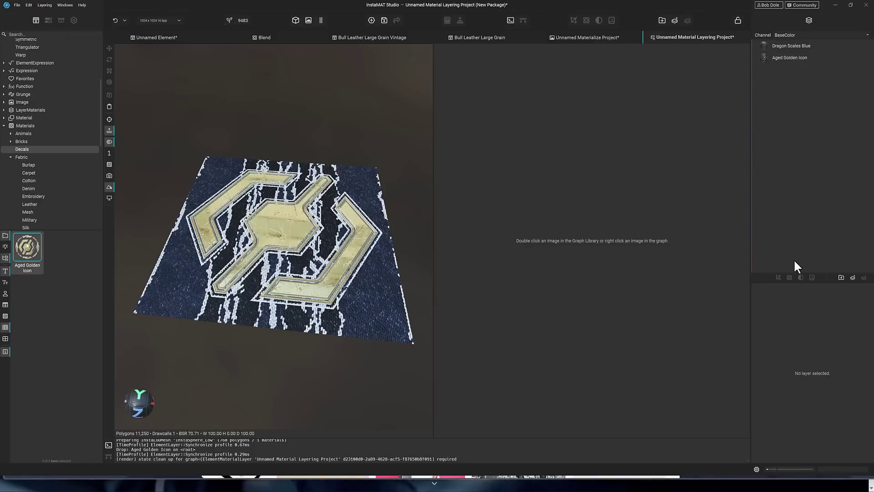
left_click(788, 59)
left_click(778, 36)
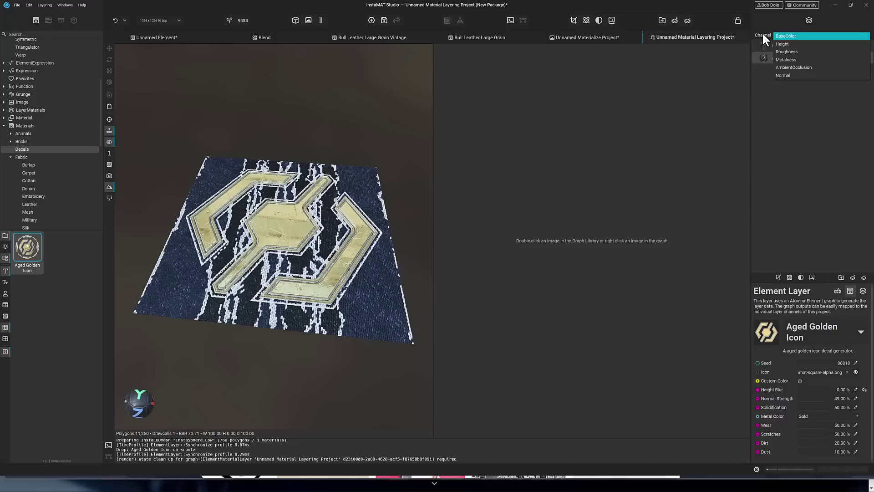
left_click(763, 33)
left_click(803, 130)
left_click(796, 58)
key("Escape")
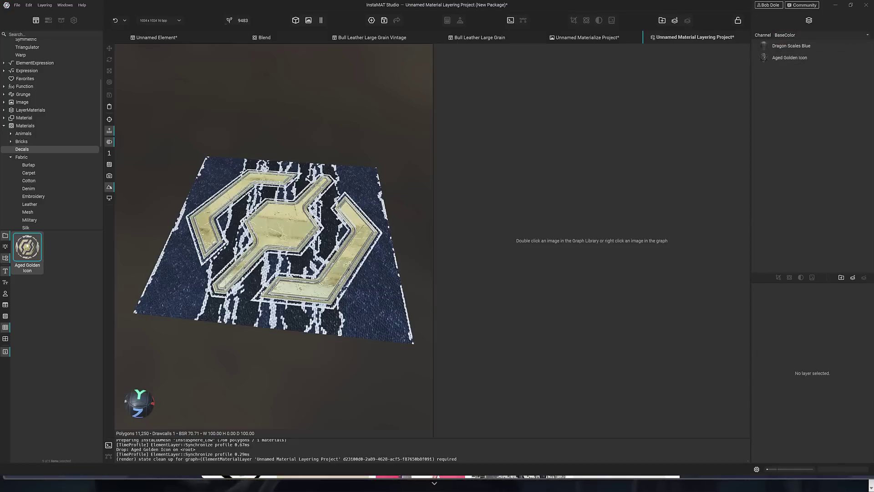
Step: Add a New Element Brush Layer and pick a material for it
left_click(853, 276)
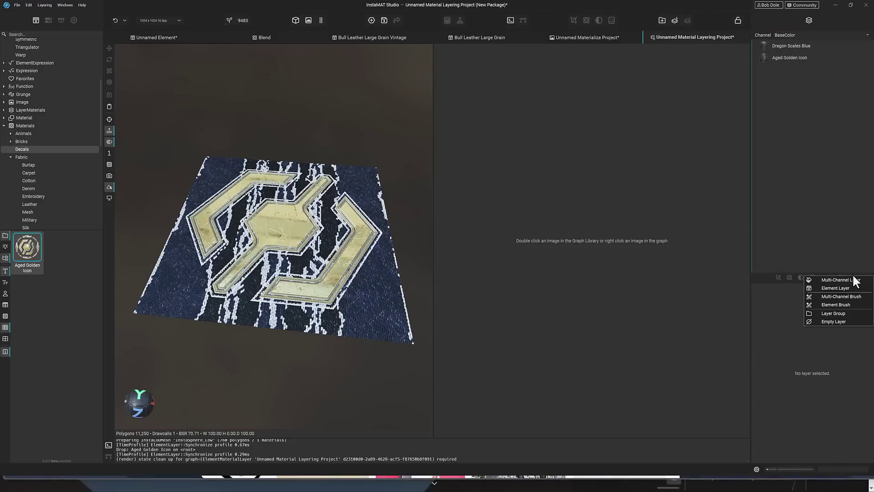
left_click(833, 304)
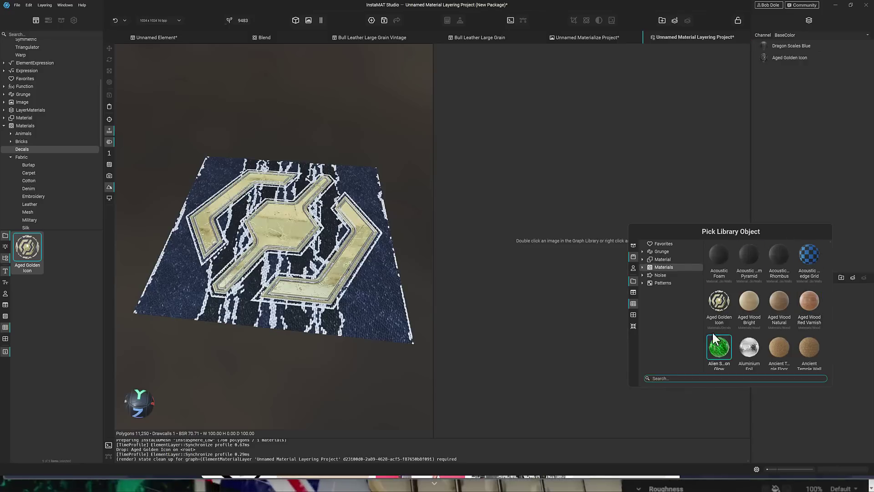
double_click(756, 282)
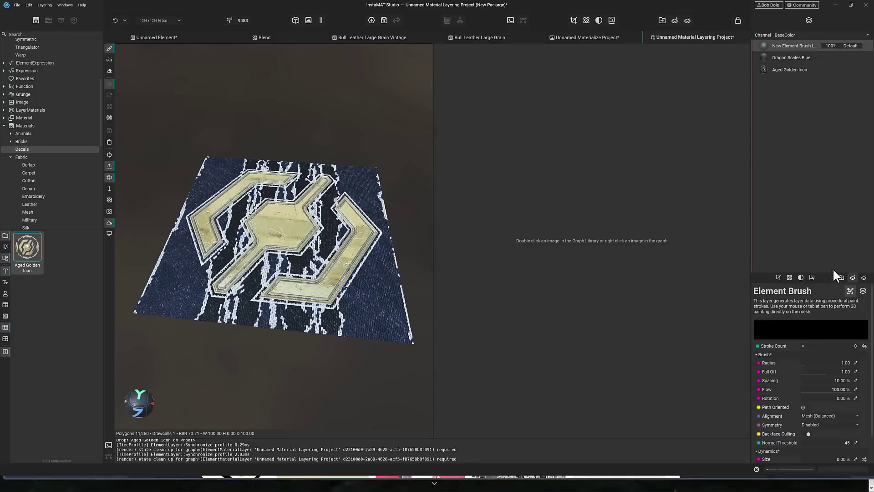
left_click(801, 277)
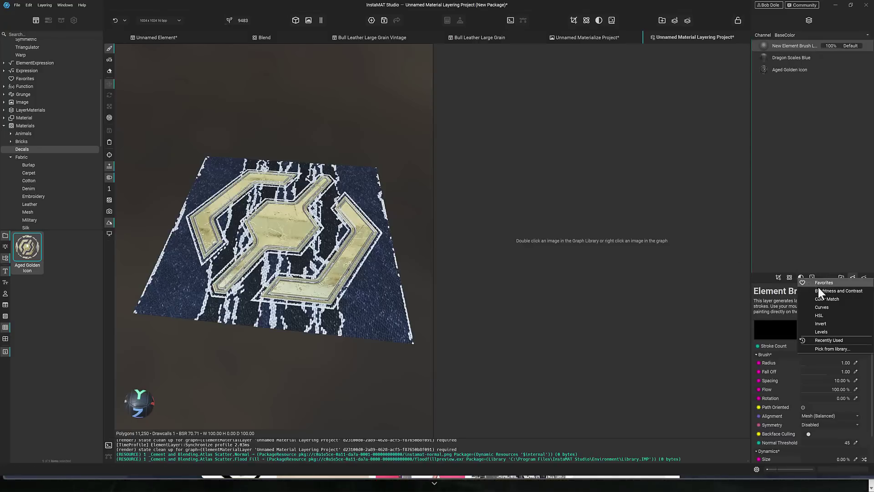
left_click(817, 234)
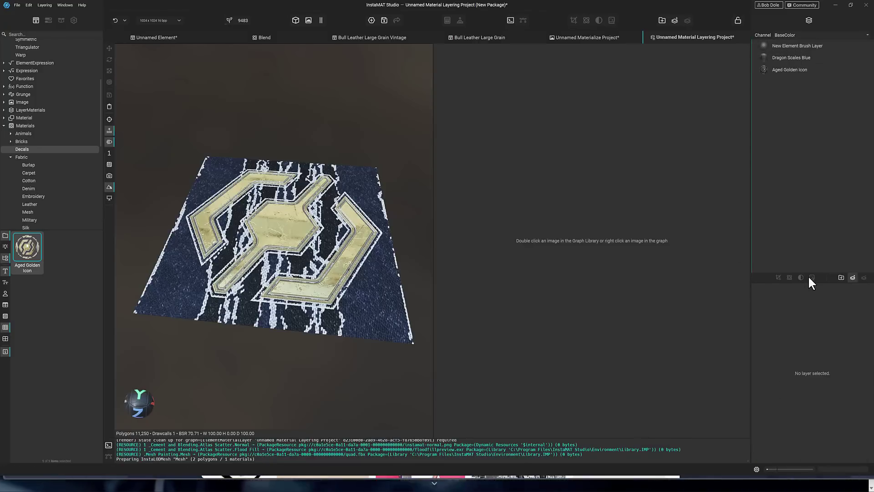
Step: Add a 25% Gaussian Blur filter to the Aged Golden Icon layer
left_click(789, 70)
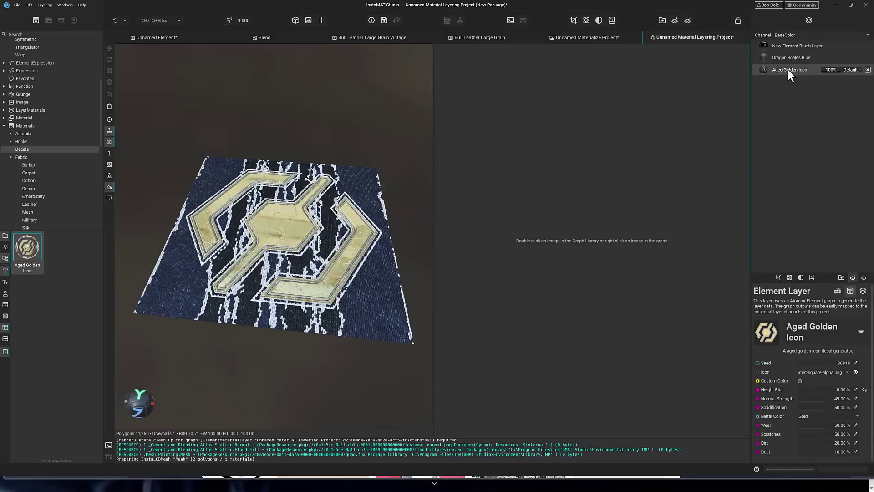
left_click(812, 276)
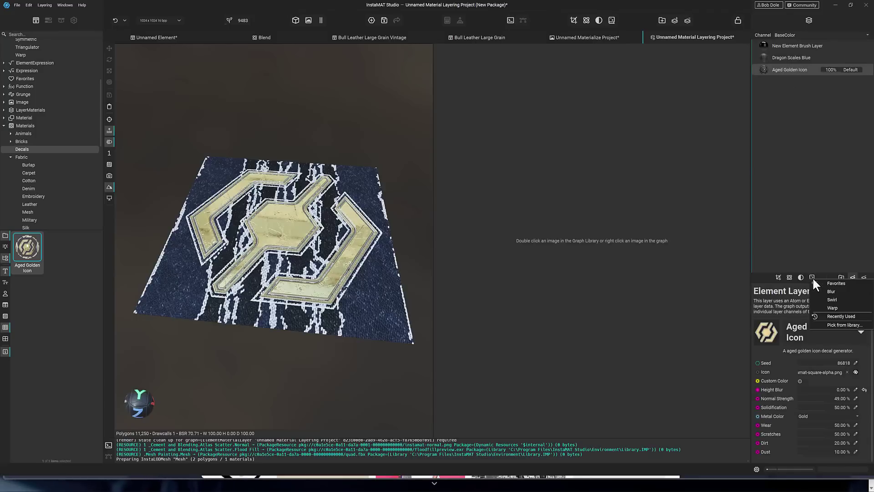
left_click(832, 292)
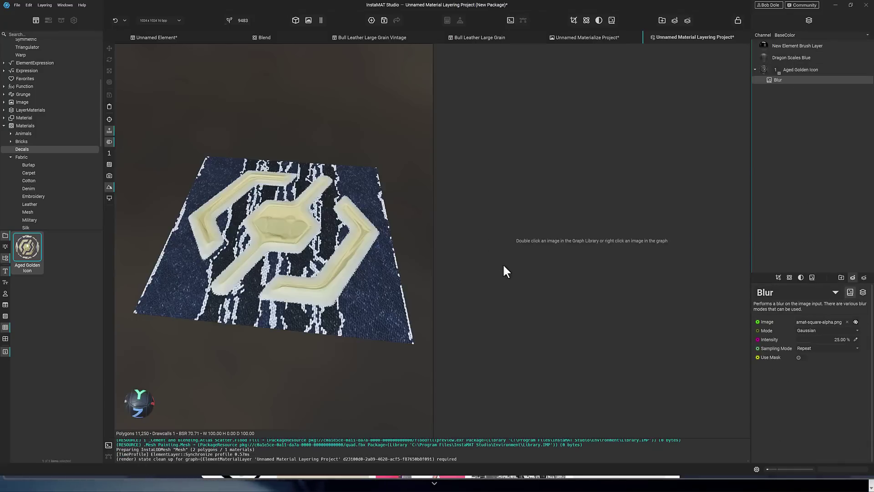
left_click(850, 292)
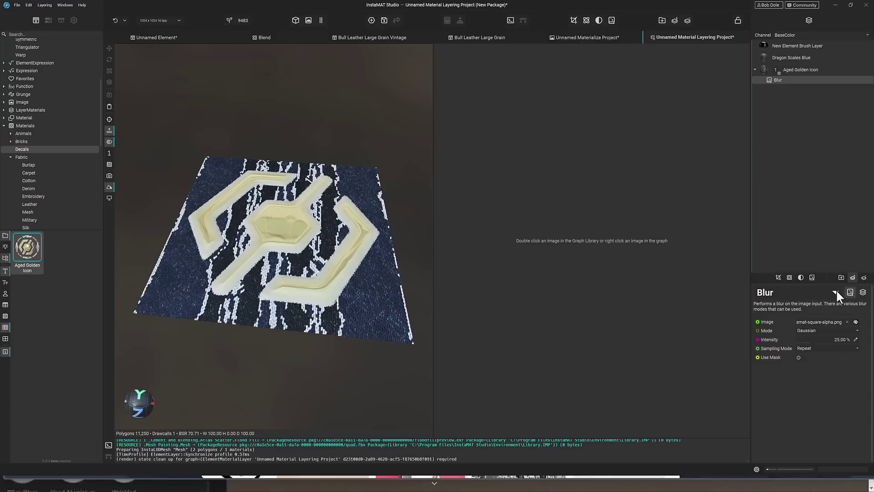
left_click(785, 70)
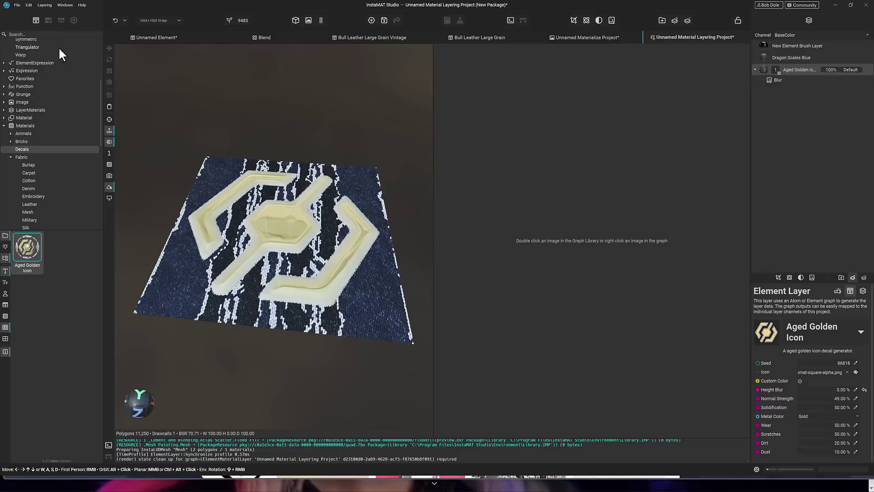
Step: Start a new Layering project with tombstone_nick_final.fbx picked from packaged resources
left_click(18, 5)
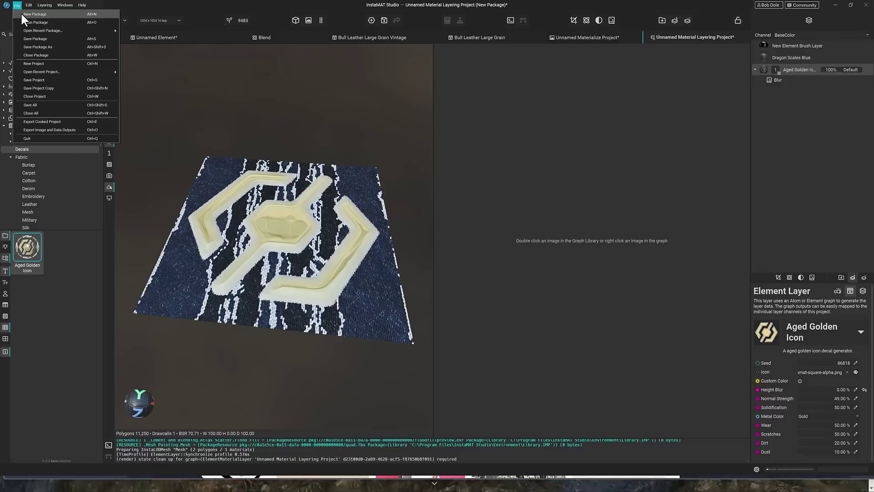
left_click(49, 63)
left_click(319, 180)
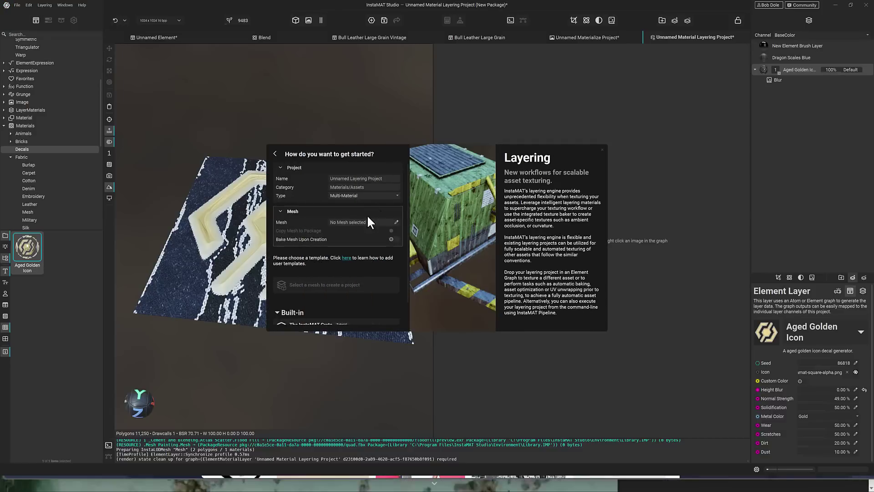
left_click(396, 222)
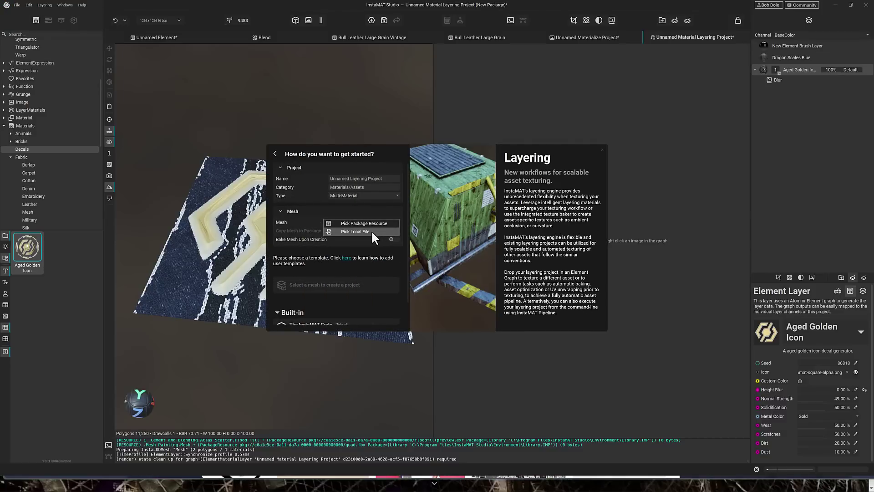
left_click(371, 223)
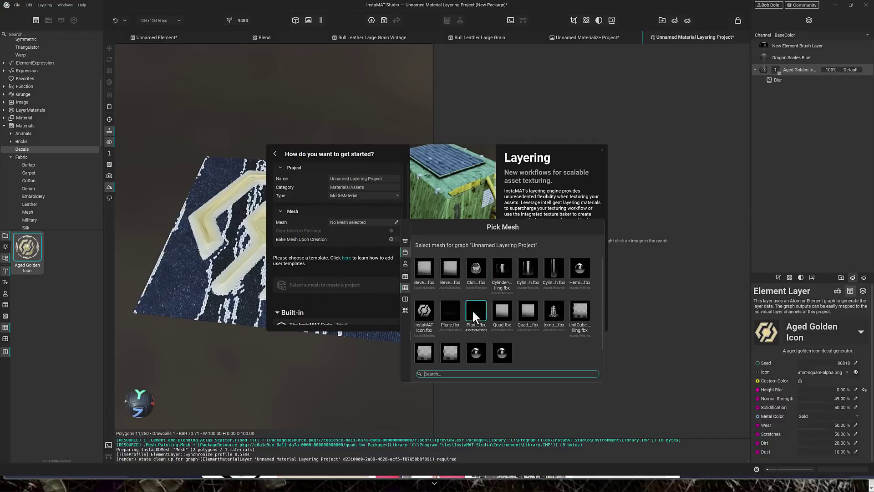
left_click(555, 310)
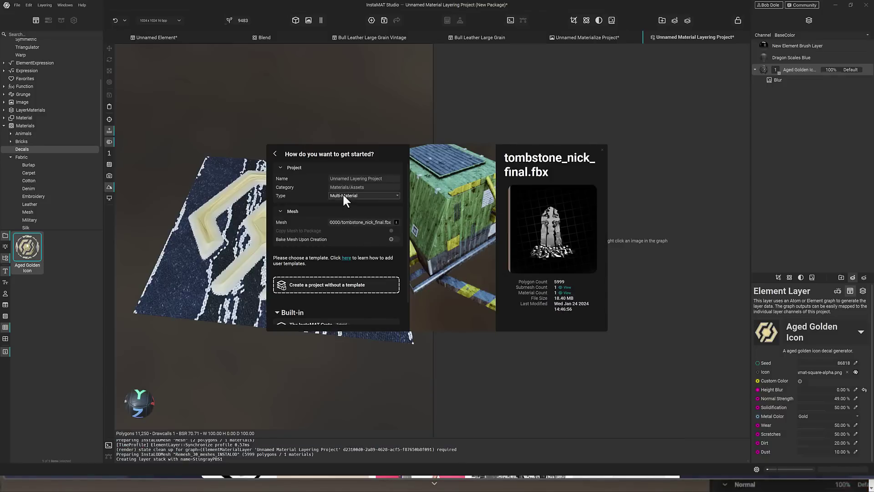
Step: Load the InstaMAT Crate template from the Built-in list instead
scroll(355, 309, "down", 1)
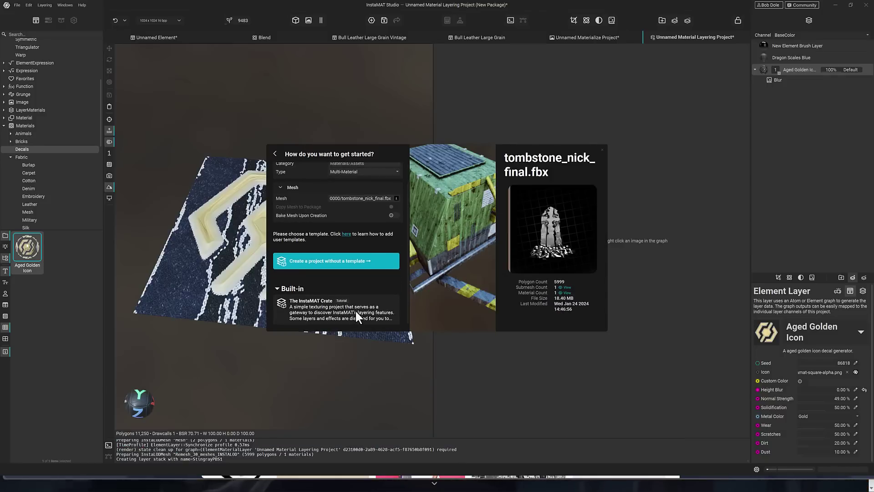
left_click(326, 308)
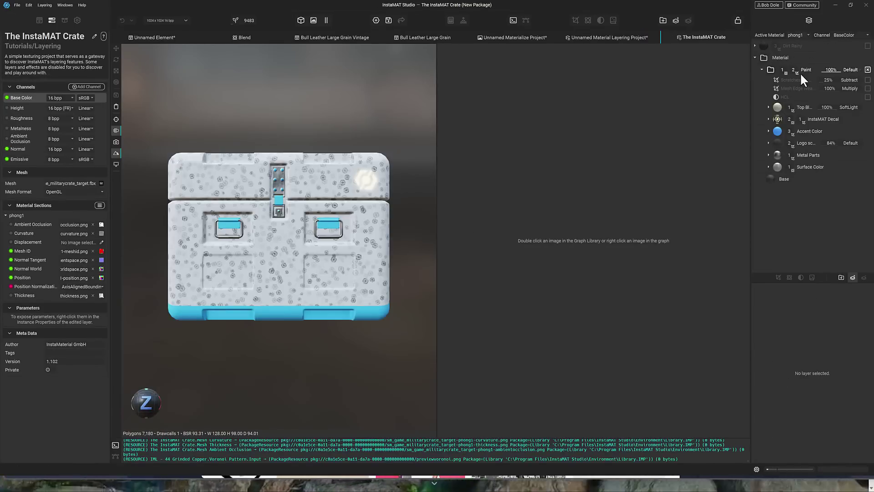
mouse_move(808, 165)
mouse_move(809, 132)
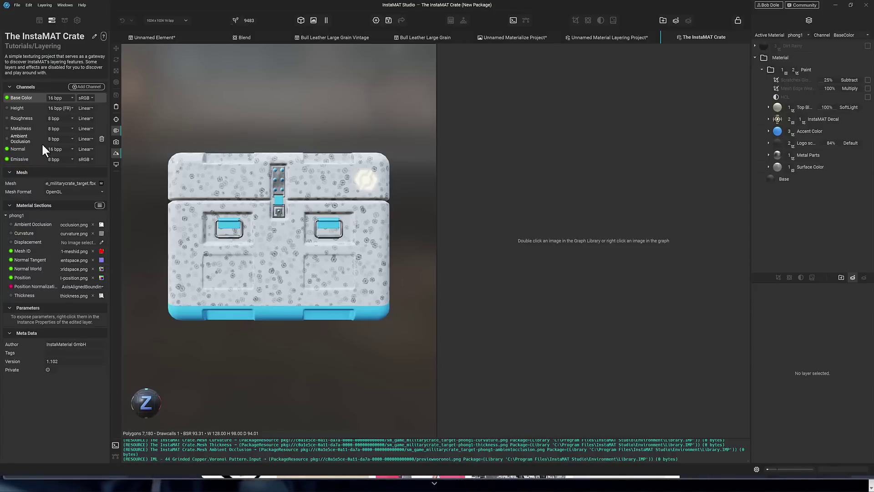
Step: Drag Aged Wood Natural from Materials > Wood onto the crate in the viewport
left_click(39, 20)
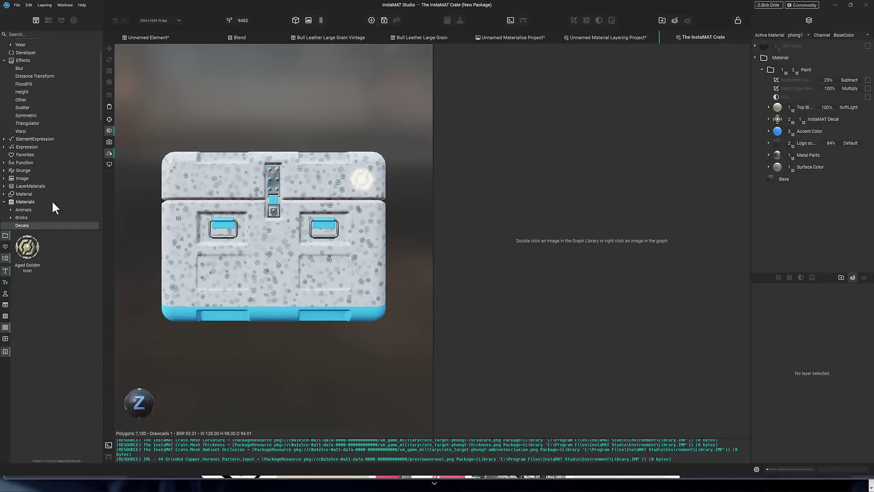
scroll(40, 122, "down", 1)
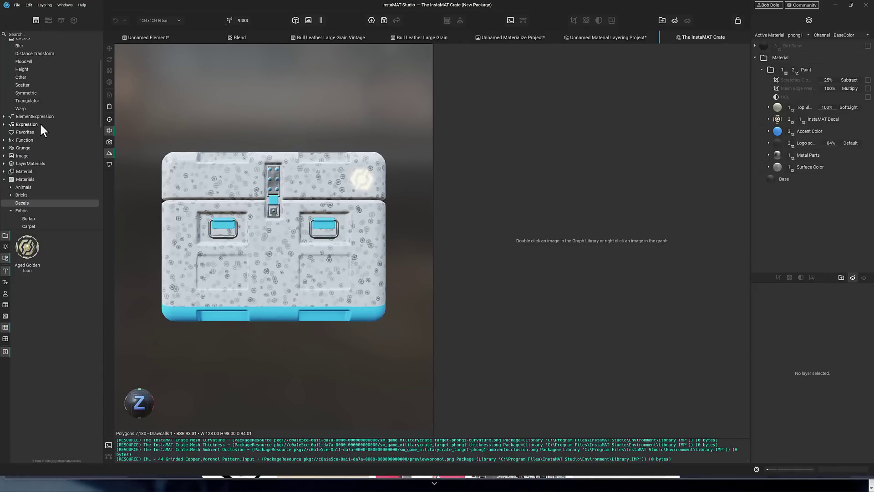
left_click(25, 179)
scroll(36, 185, "down", 4)
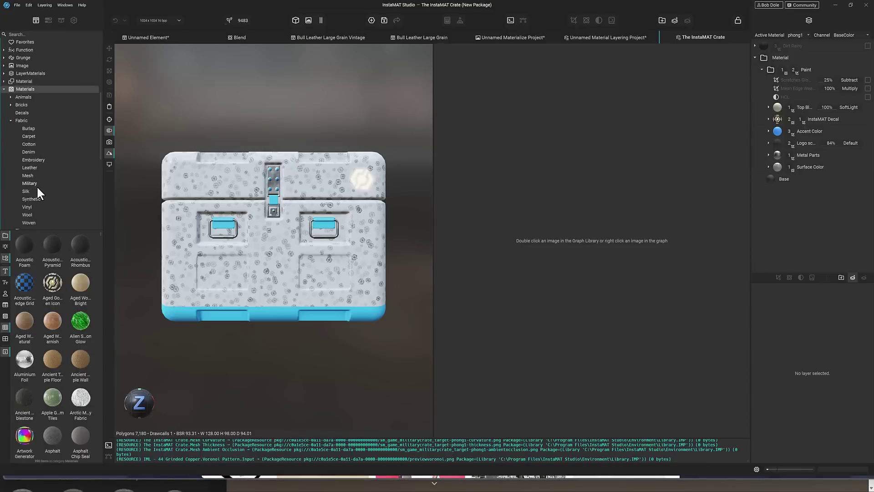
scroll(36, 185, "down", 5)
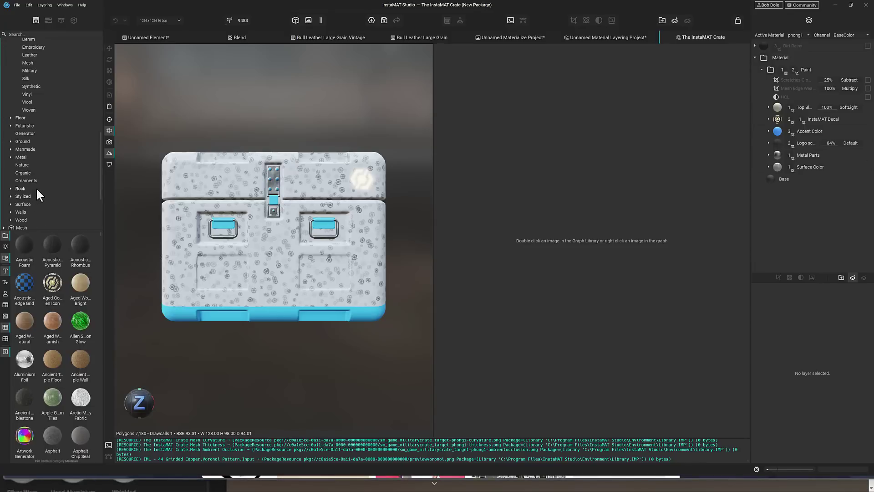
left_click(23, 217)
scroll(41, 210, "down", 2)
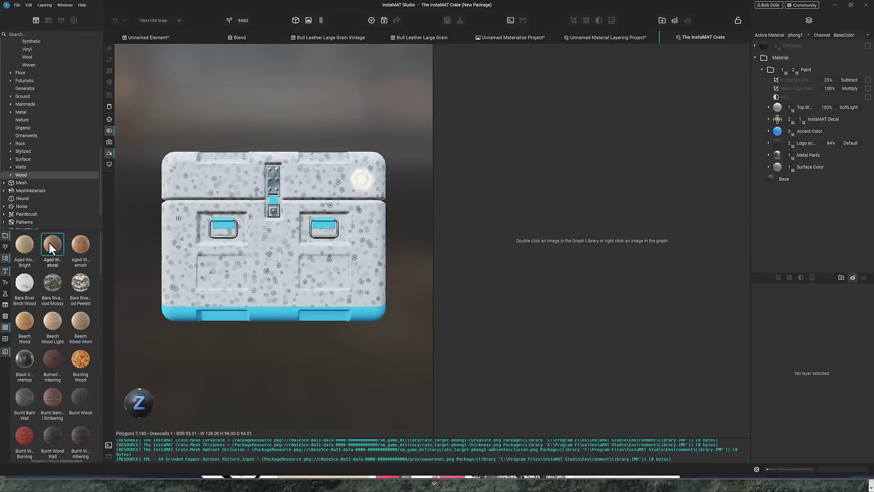
left_click_drag(49, 244, 294, 228)
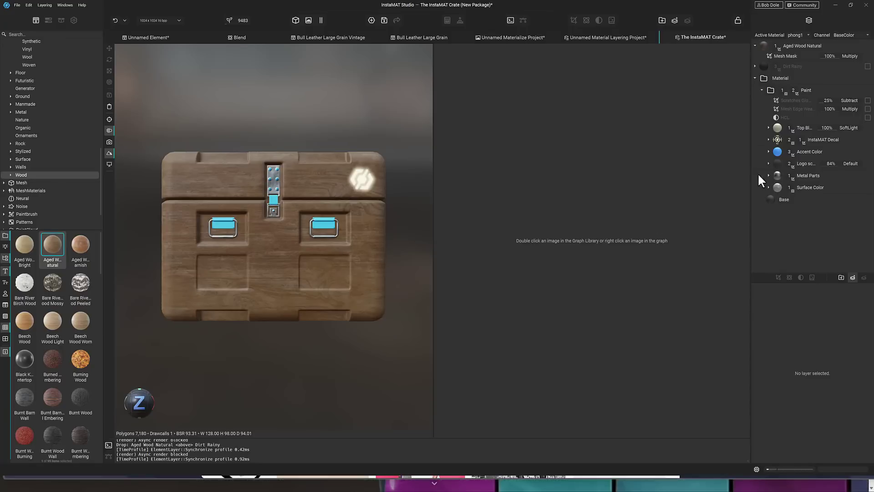
Step: Select the wood layer's mesh mask, then drop Wrought Iron Fence from Materials > Ornaments onto the crate
left_click(789, 56)
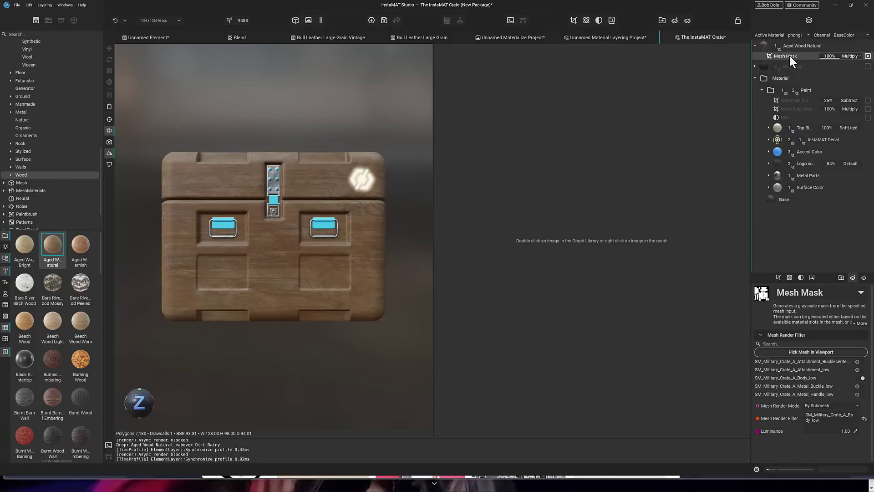
left_click(788, 353)
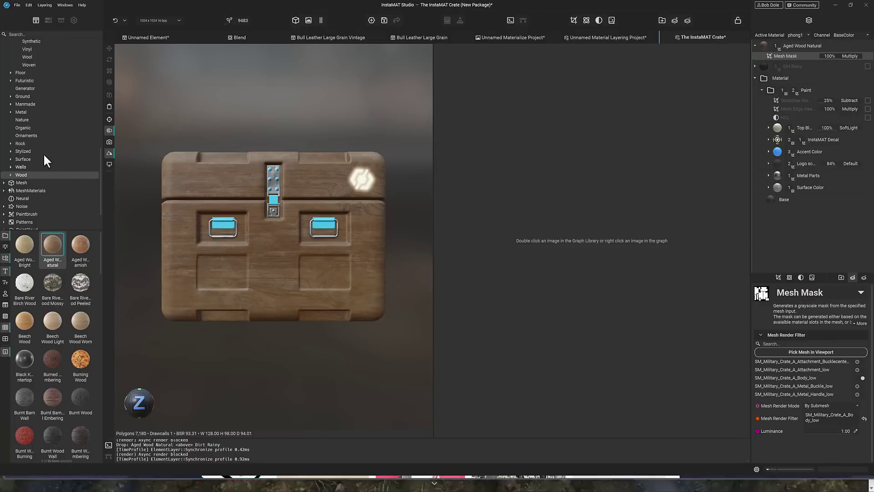
left_click(25, 114)
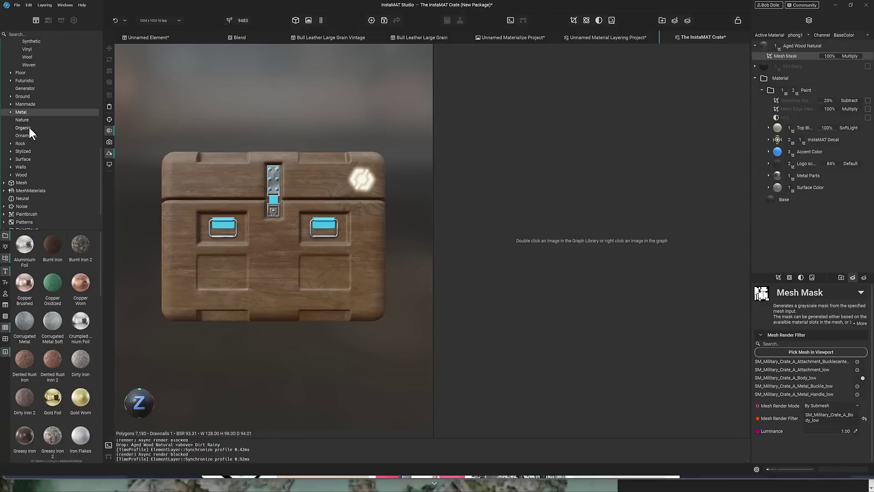
left_click(24, 134)
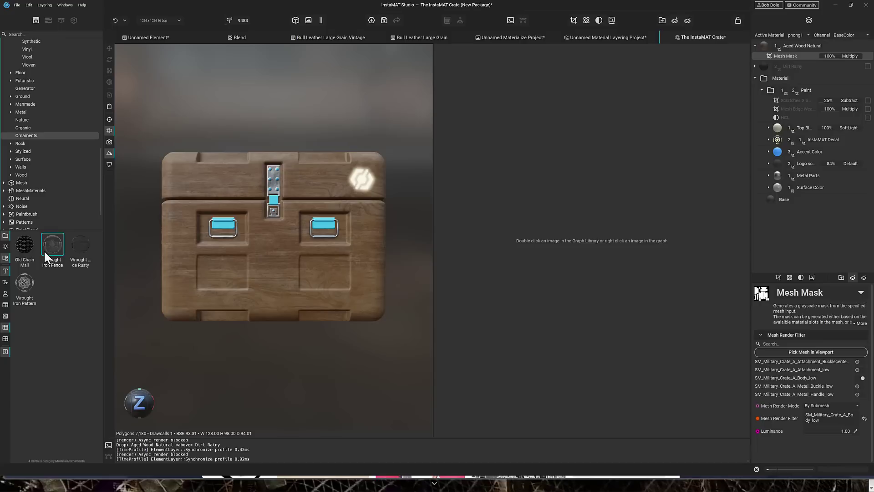
left_click_drag(48, 246, 327, 223)
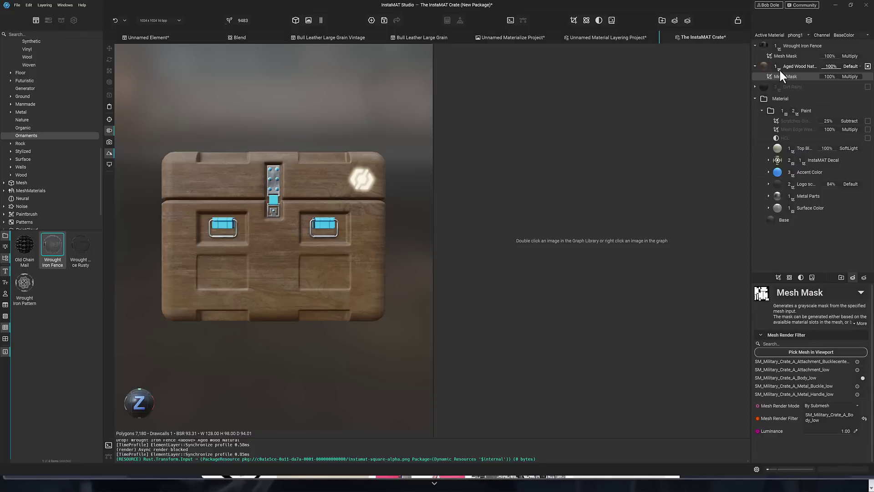
Step: Open the Wrought Iron Fence mesh mask, start viewport mesh picking, then cancel it
left_click(808, 44)
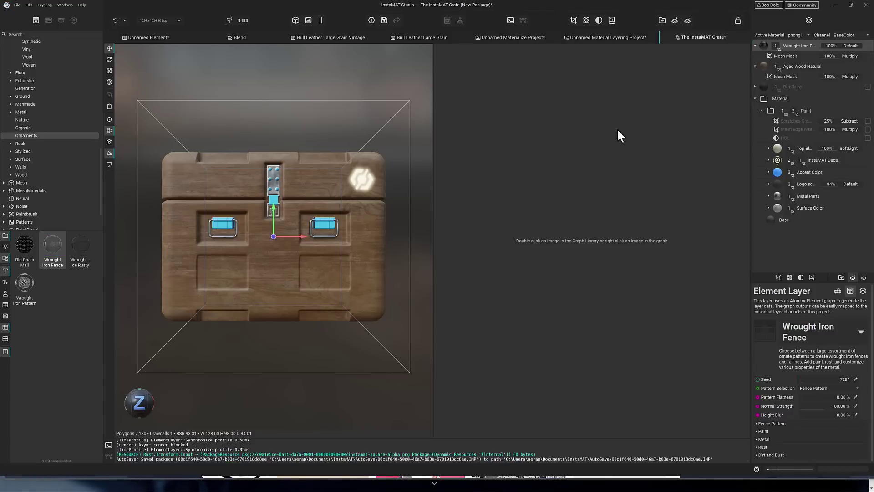
left_click(788, 55)
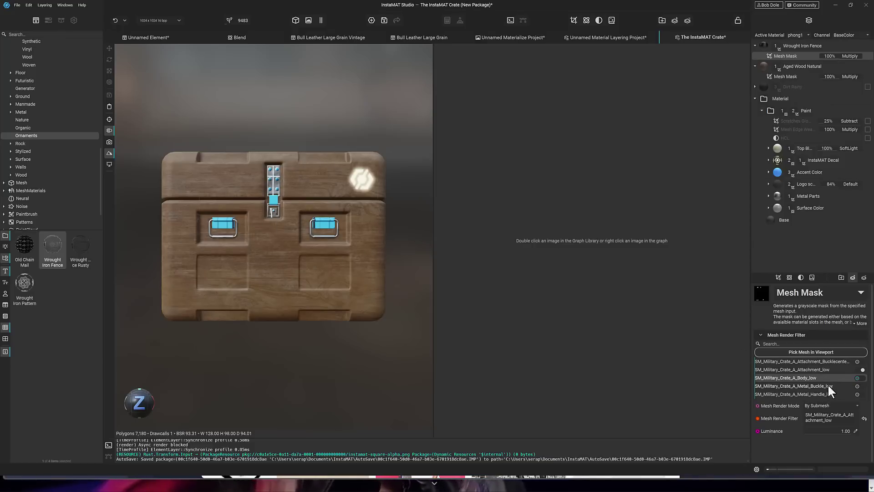
left_click(805, 351)
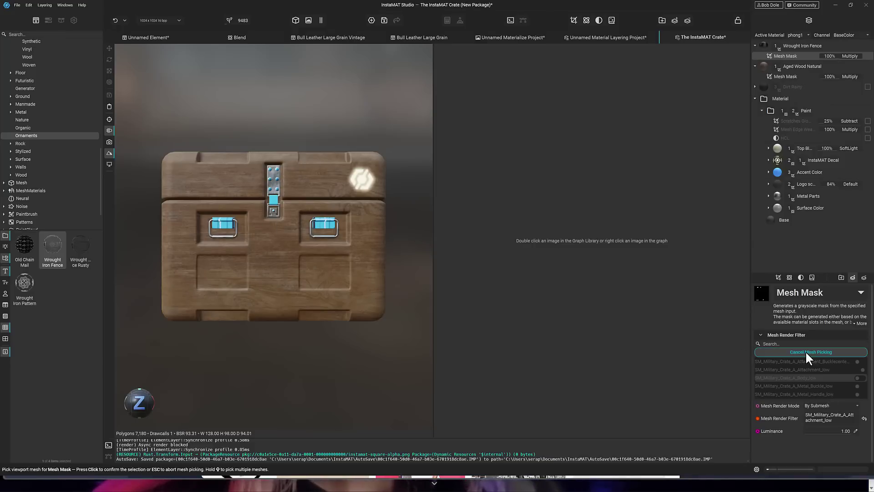
left_click(328, 226)
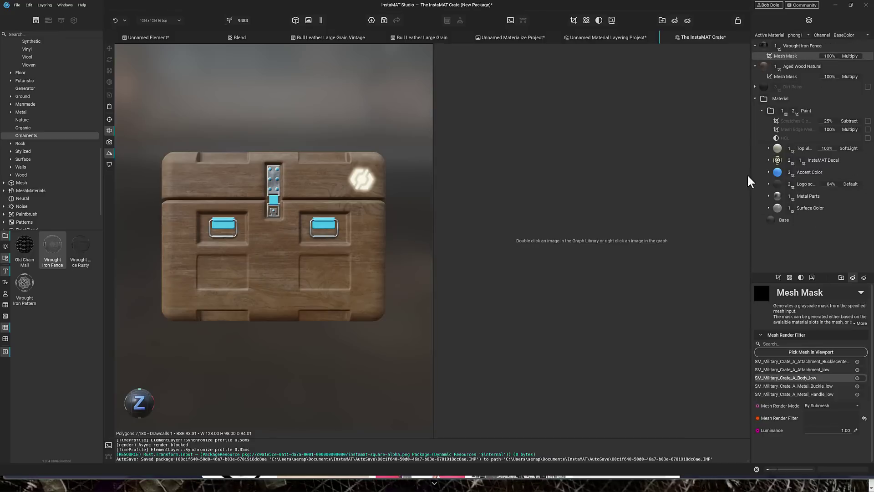
Step: Select the logo layer and orbit the crate to inspect its sides
left_click(806, 182)
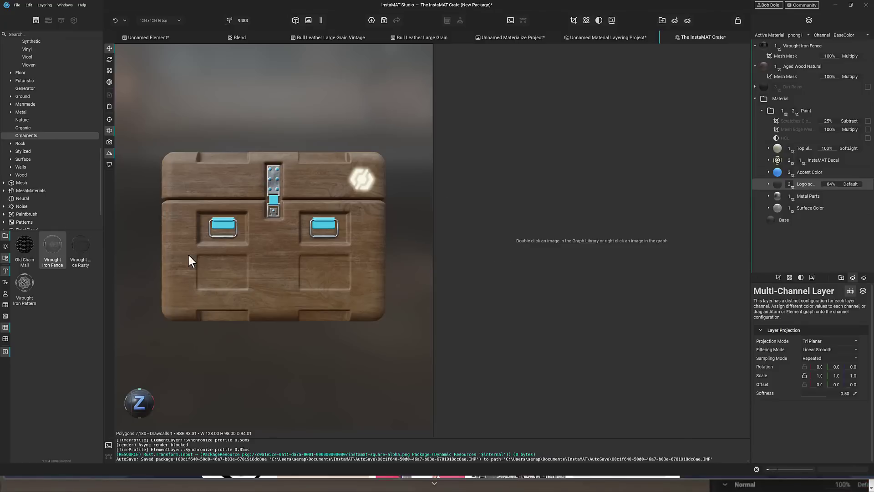
left_click_drag(315, 227, 381, 258, "alt")
left_click_drag(289, 259, 254, 285, "alt")
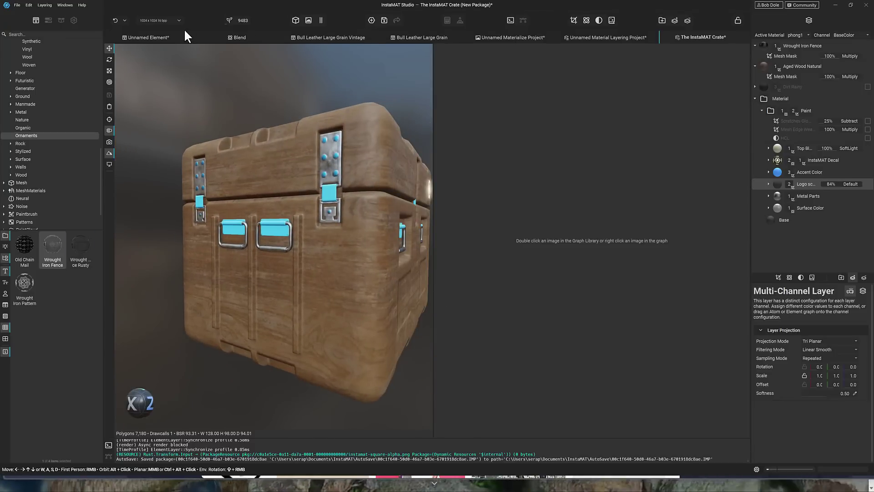
Step: Open the Unnamed Element graph, then look around the Blend graph's nodes
left_click(172, 36)
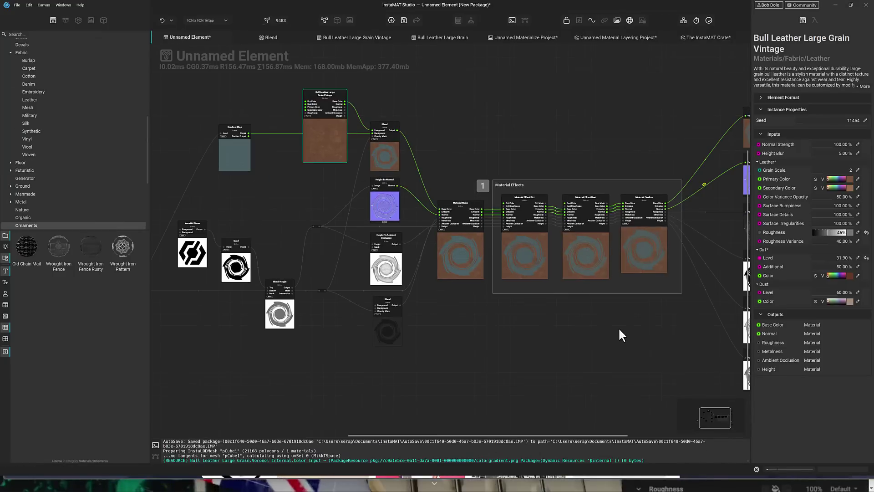
scroll(617, 326, "down", 3)
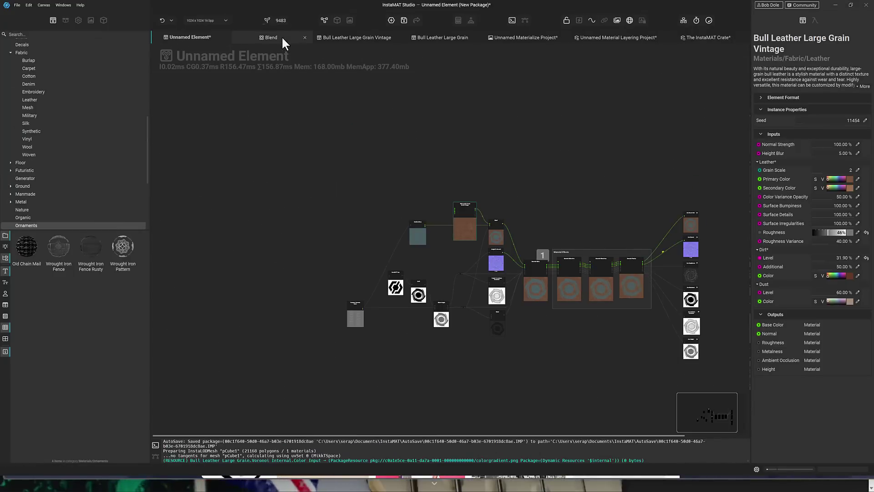
left_click(282, 38)
scroll(453, 314, "up", 2)
scroll(416, 300, "up", 3)
scroll(472, 304, "up", 1)
middle_click_drag(472, 304, 439, 332)
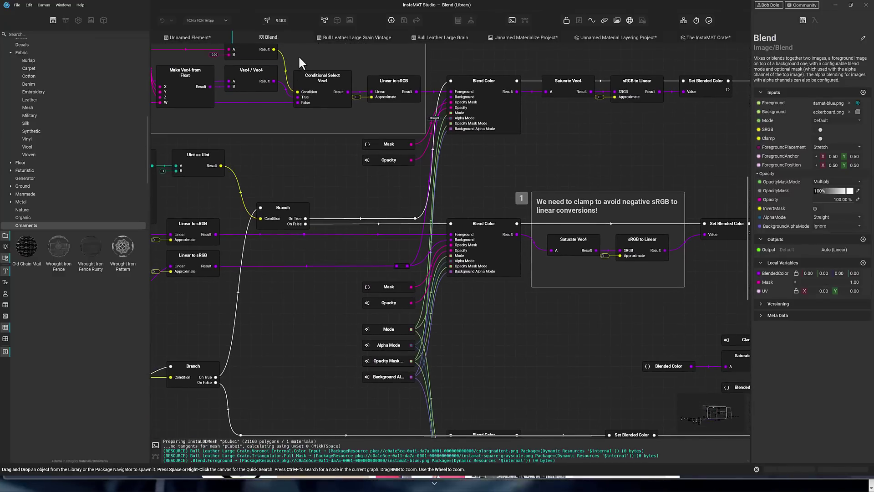
Step: Go back to the Unnamed Element graph and recentre its nodes
left_click(199, 38)
middle_click_drag(562, 289, 461, 276)
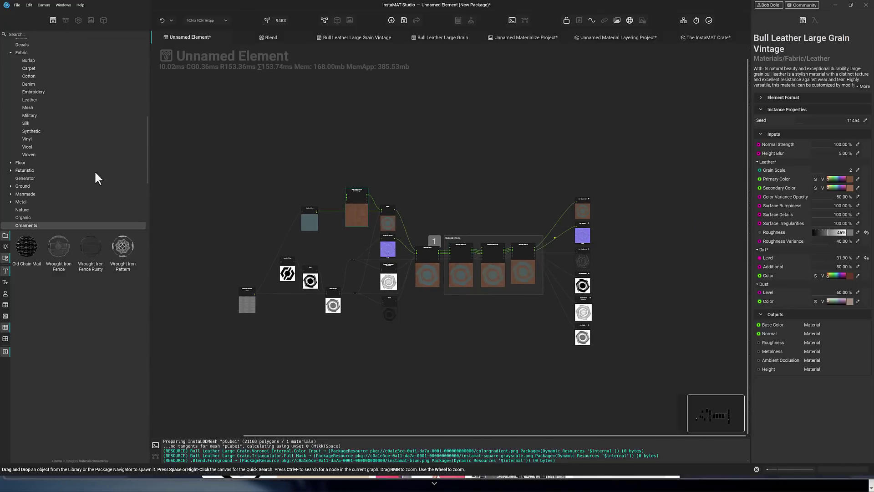
scroll(29, 164, "up", 3)
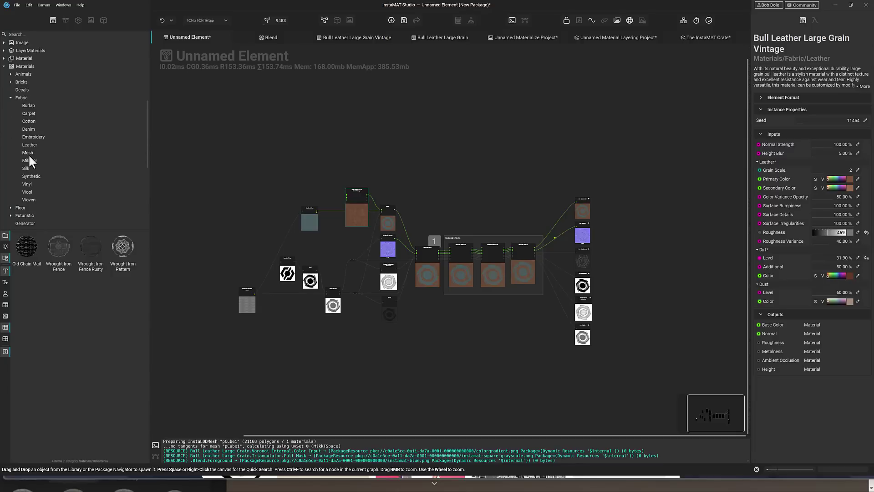
Step: Add a Denim Washed Blue node, then filter the library by 'mesh' and list the Scene mesh nodes
left_click(28, 130)
left_click_drag(27, 247, 444, 116)
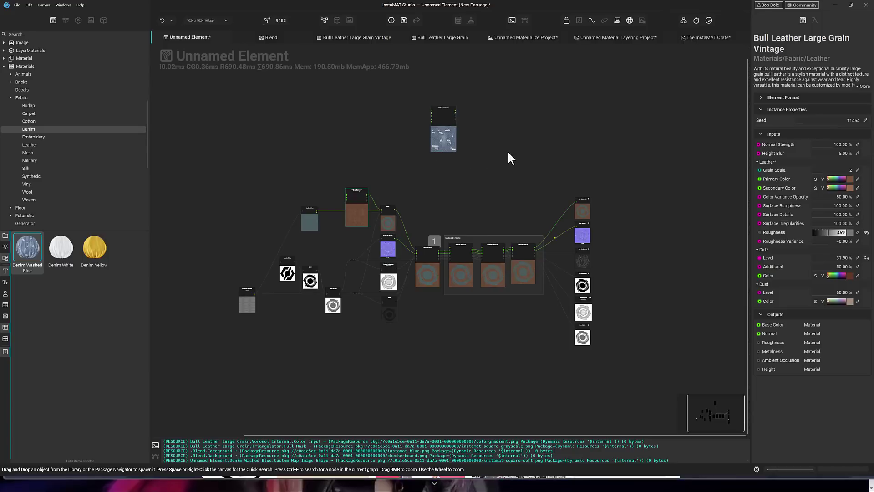
left_click(27, 33)
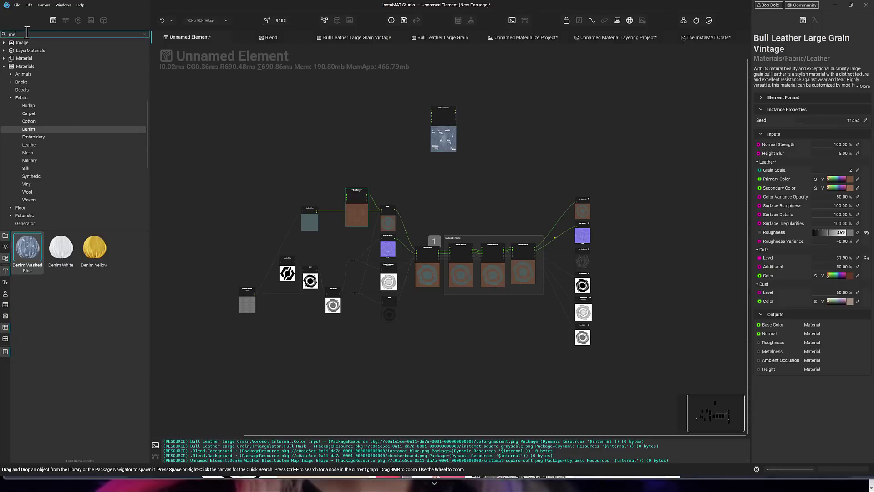
type("mesh")
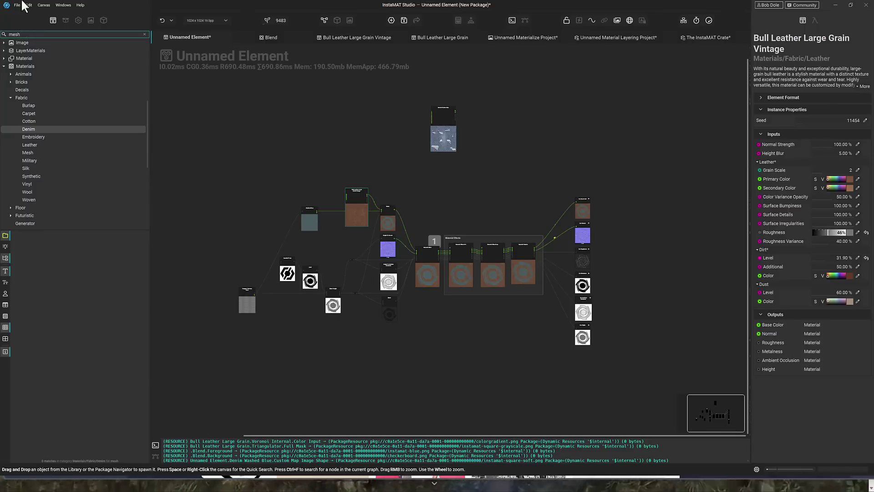
scroll(49, 116, "down", 7)
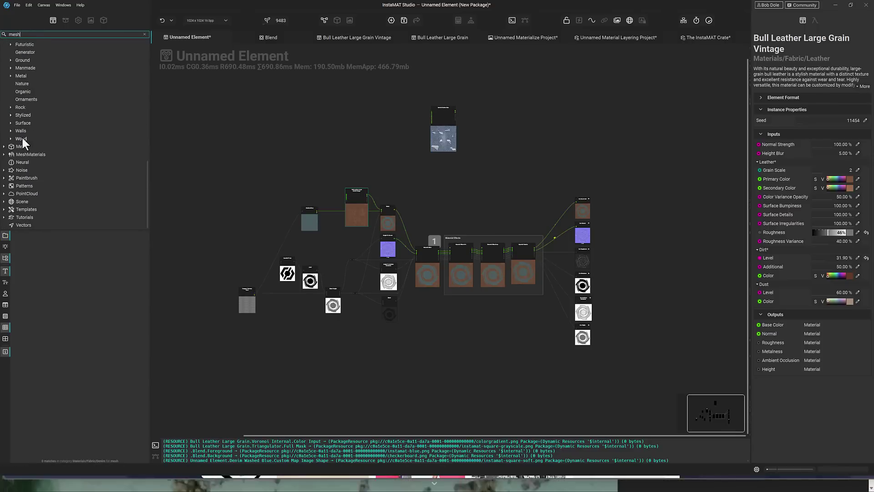
left_click(6, 146)
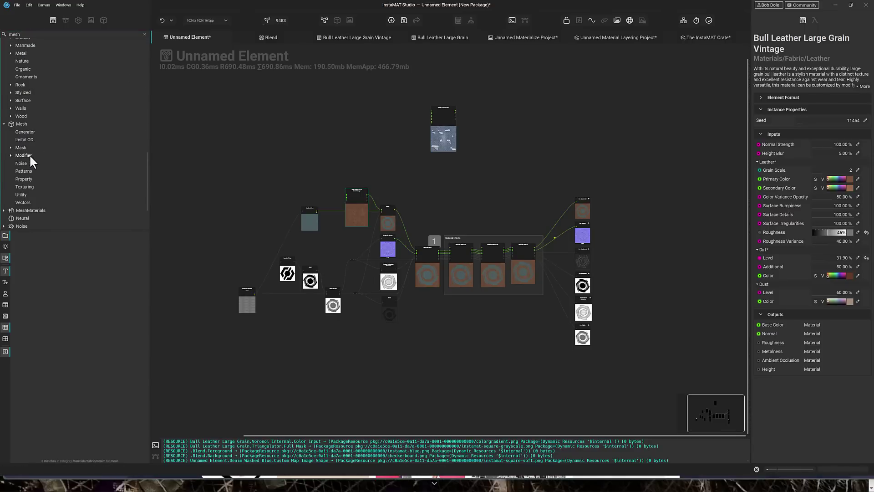
scroll(31, 156, "down", 3)
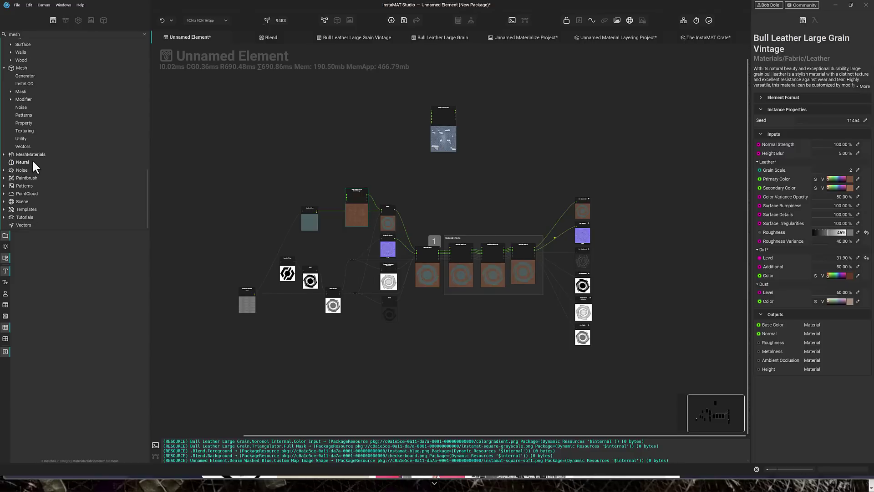
left_click(21, 202)
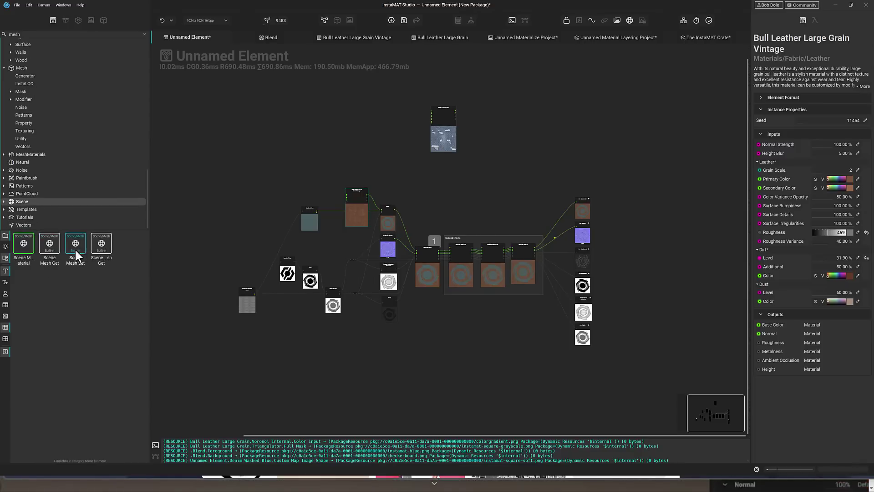
left_click(472, 123)
Step: Add a Mesh Render node through Quick Search 'mesh r' and move it right
right_click(473, 121)
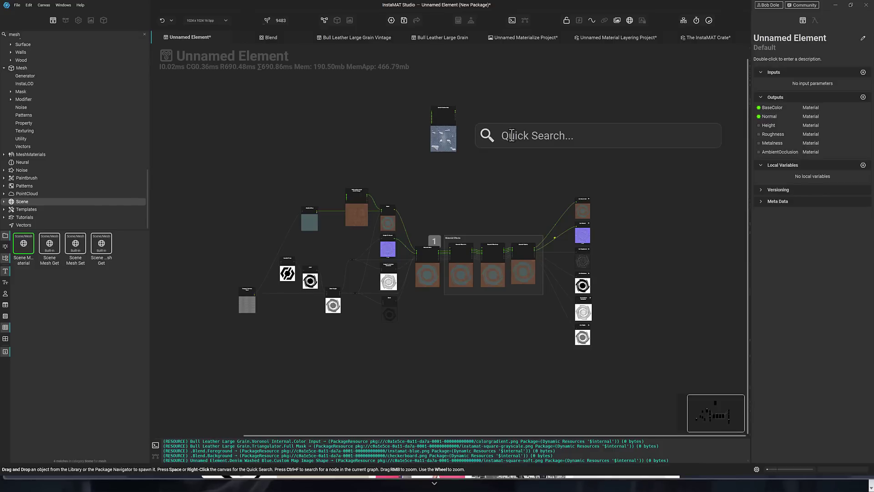
type("mesh r")
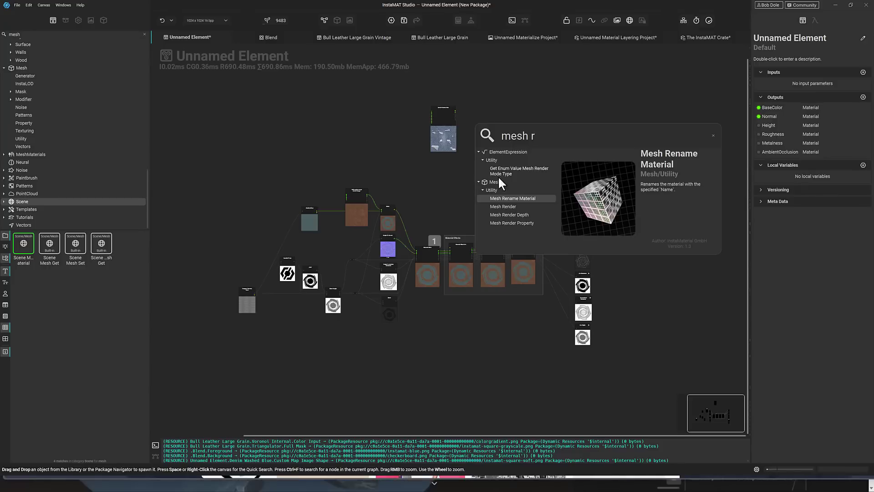
left_click(507, 206)
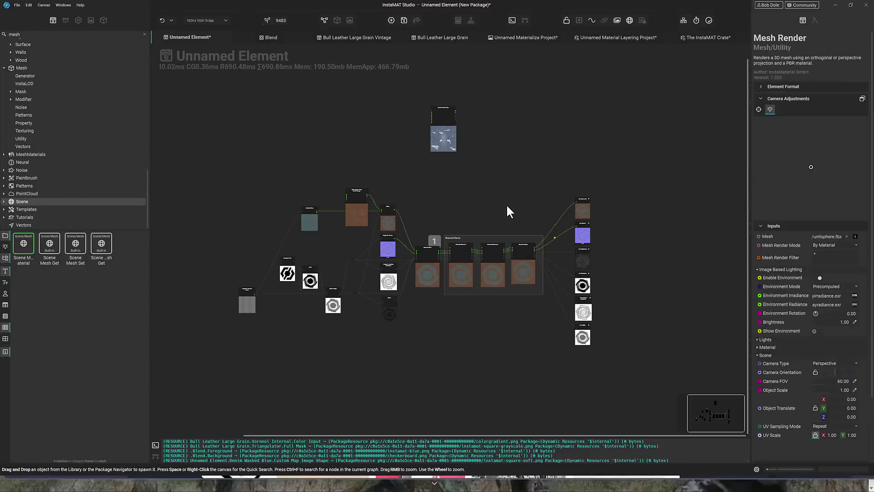
left_click_drag(502, 148, 553, 148)
scroll(551, 140, "up", 5)
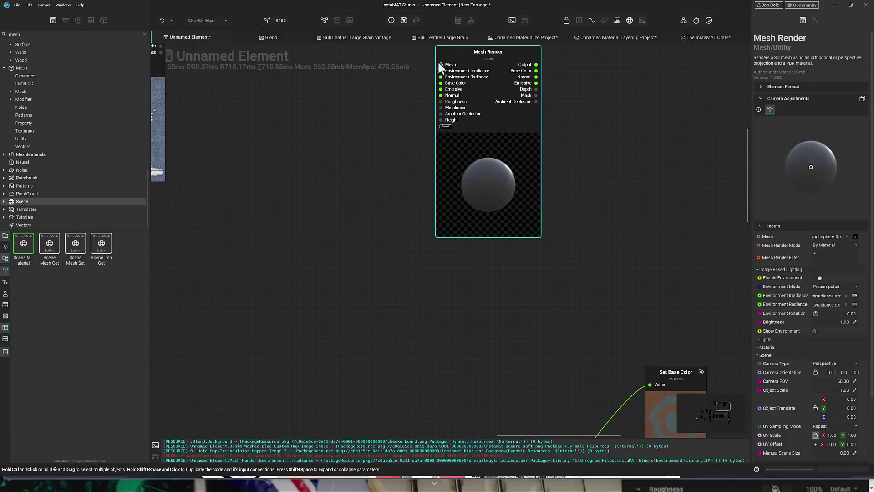
scroll(39, 163, "up", 10)
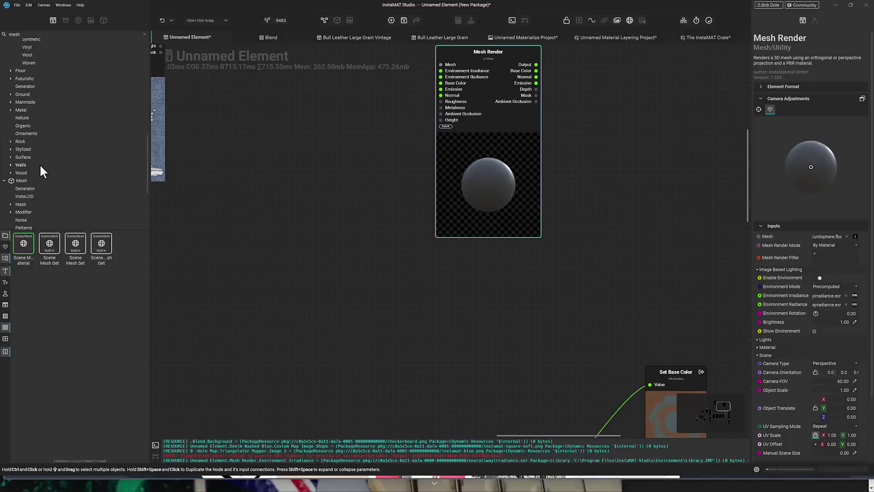
scroll(42, 158, "up", 6)
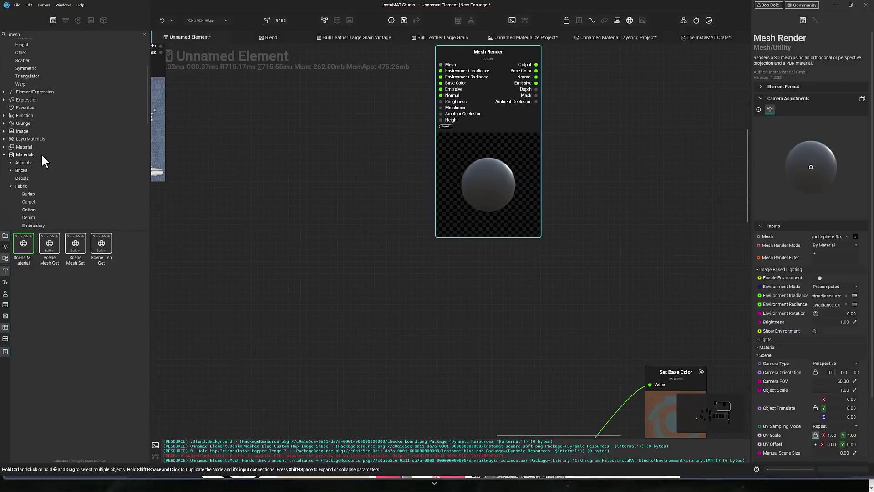
scroll(42, 130, "up", 3)
Step: Wire a Cloth Sphere mesh from Assets into Mesh Render and tilt its render camera
left_click(23, 42)
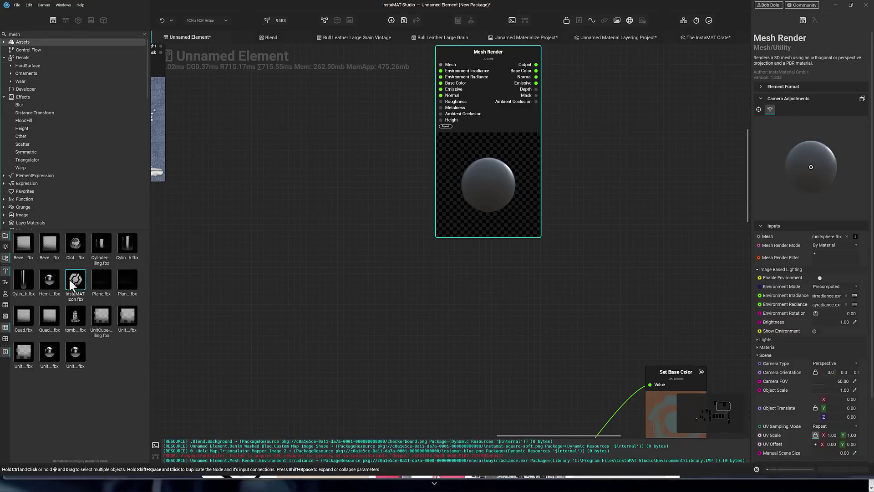
left_click_drag(75, 239, 327, 128)
middle_click_drag(368, 164, 347, 224)
left_click_drag(357, 199, 417, 131)
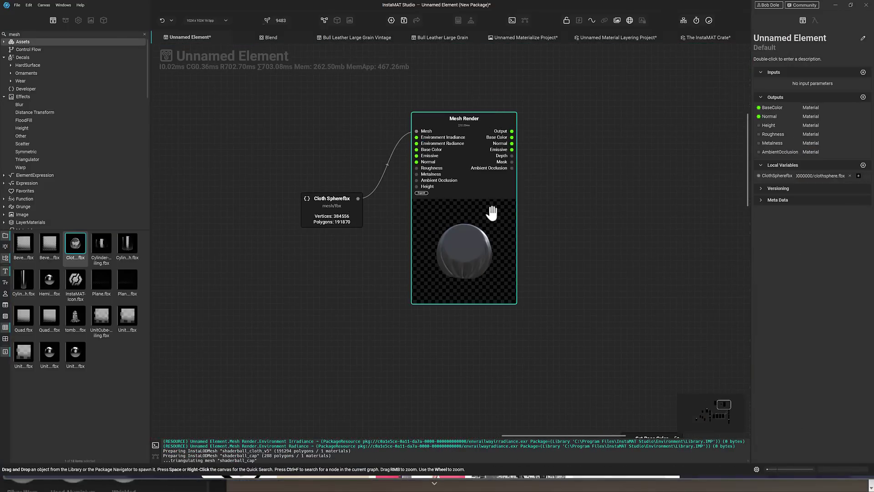
left_click_drag(449, 253, 463, 252)
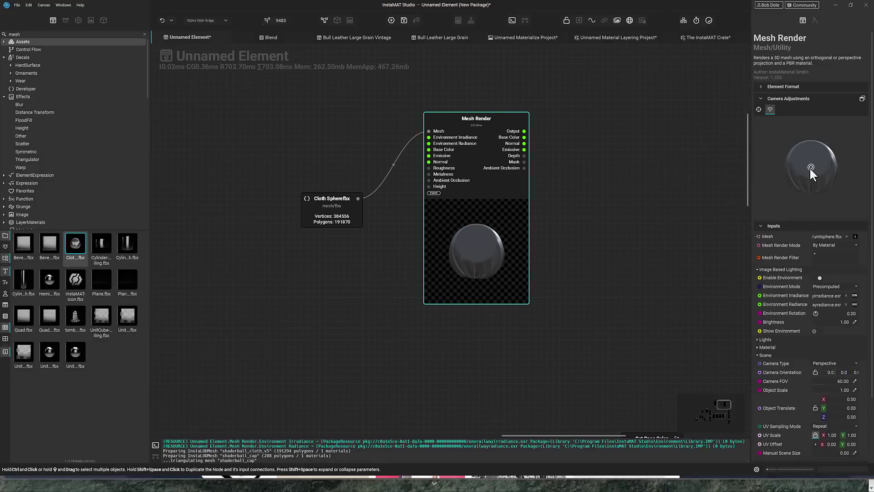
left_click_drag(810, 167, 829, 161)
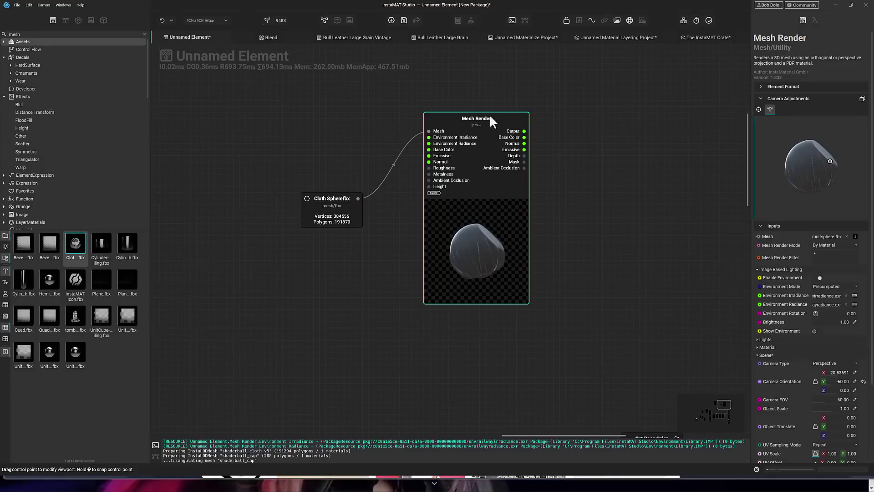
left_click_drag(322, 196, 303, 190)
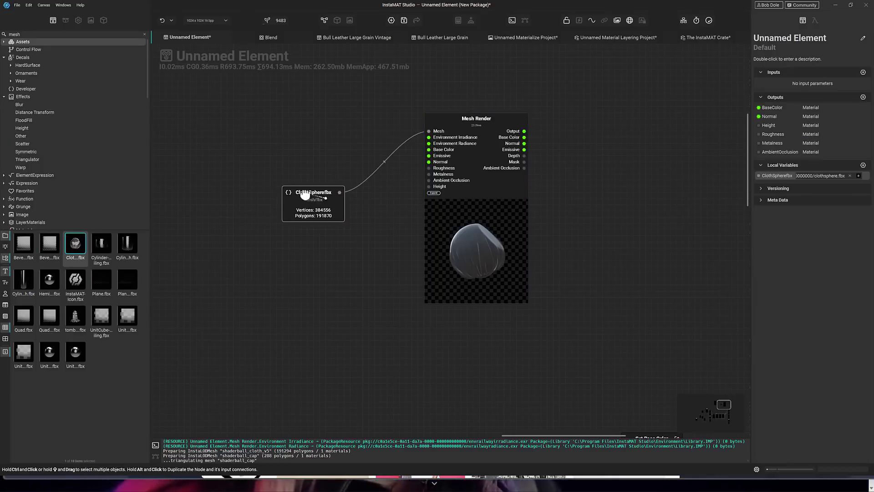
left_click(482, 121)
Step: Open Mesh Render's internal graph and pan to the Render HDRI and output nodes
double_click(482, 121)
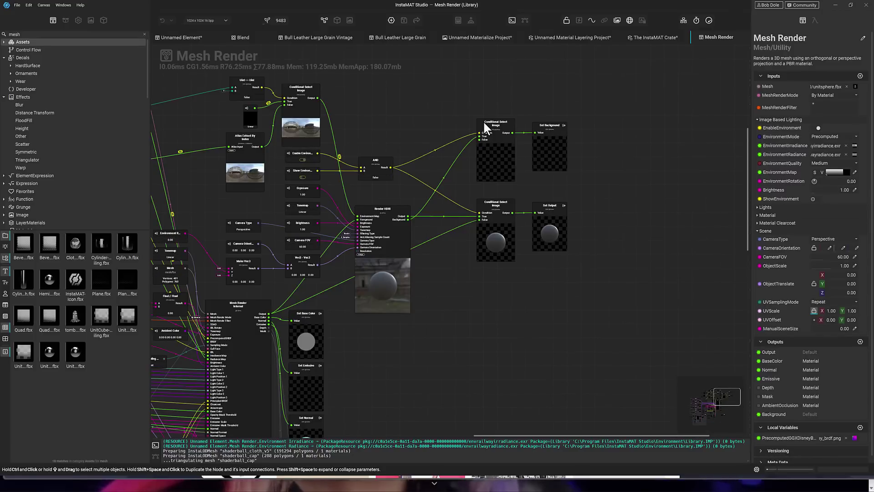
scroll(403, 248, "down", 3)
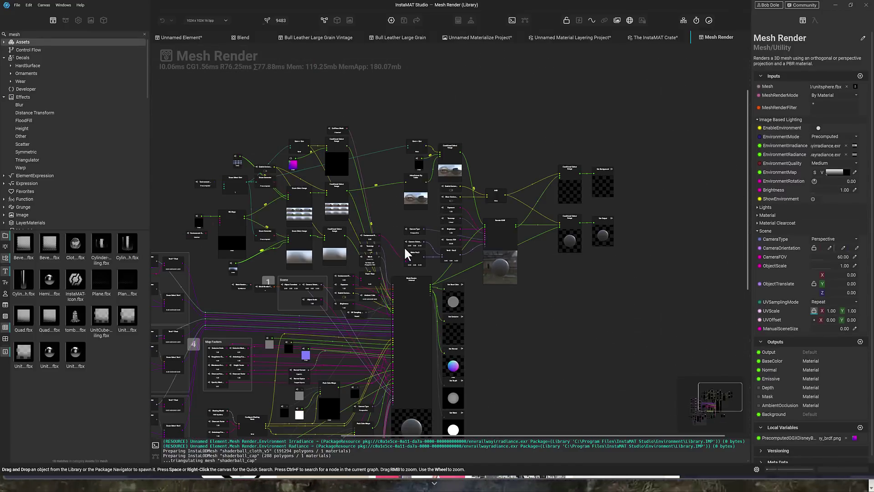
scroll(400, 253, "up", 3)
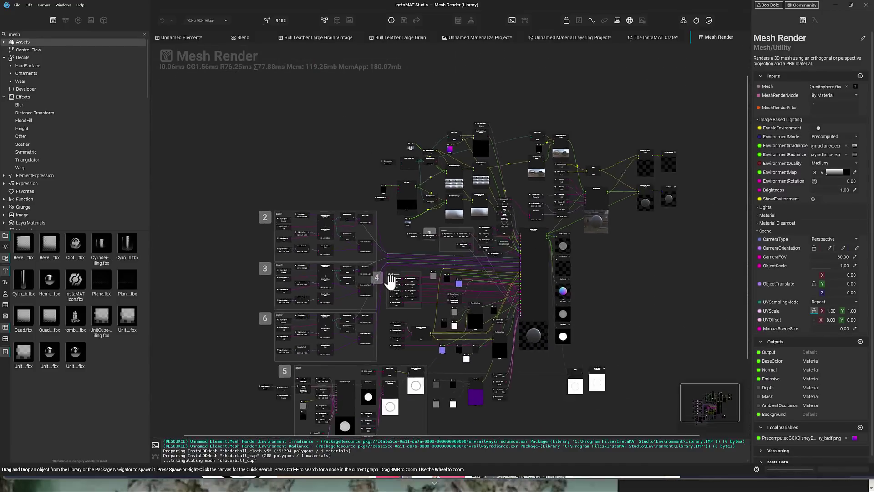
scroll(391, 281, "up", 3)
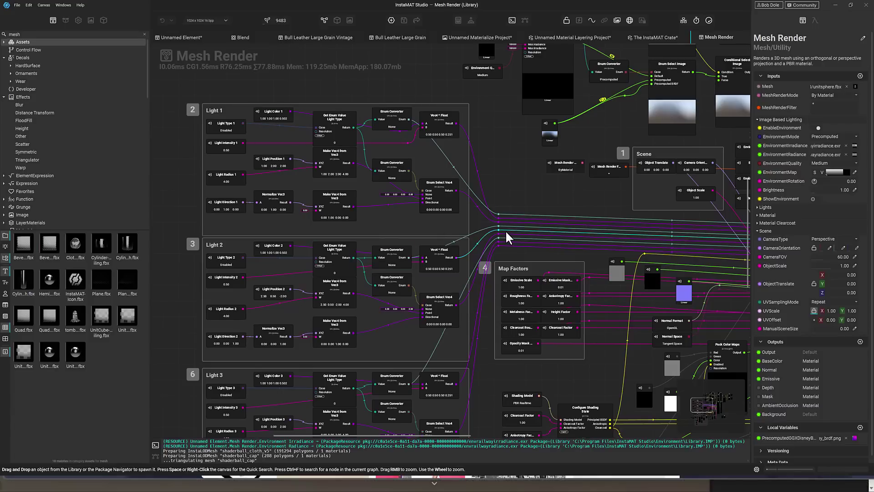
middle_click_drag(563, 228, 378, 295)
middle_click_drag(585, 257, 528, 297)
Step: Inspect the Set Output and Set Background nodes, then return to the Unnamed Element graph
left_click(537, 235)
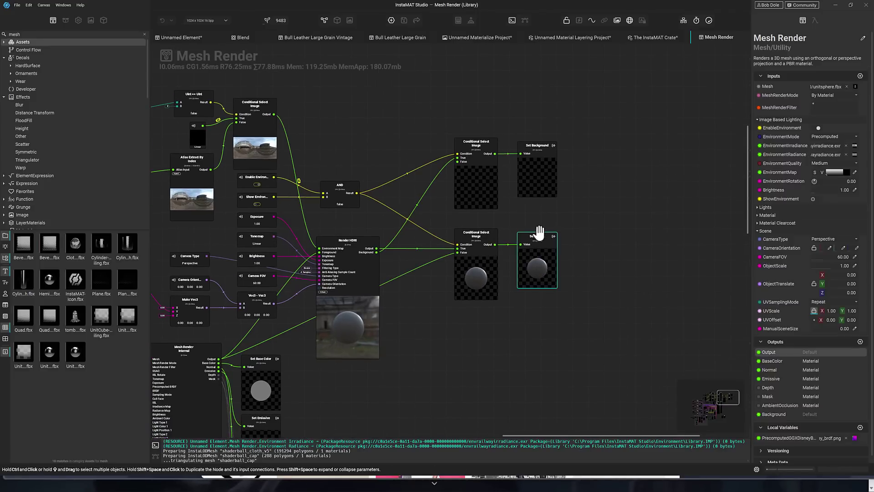
left_click(533, 152, "ctrl")
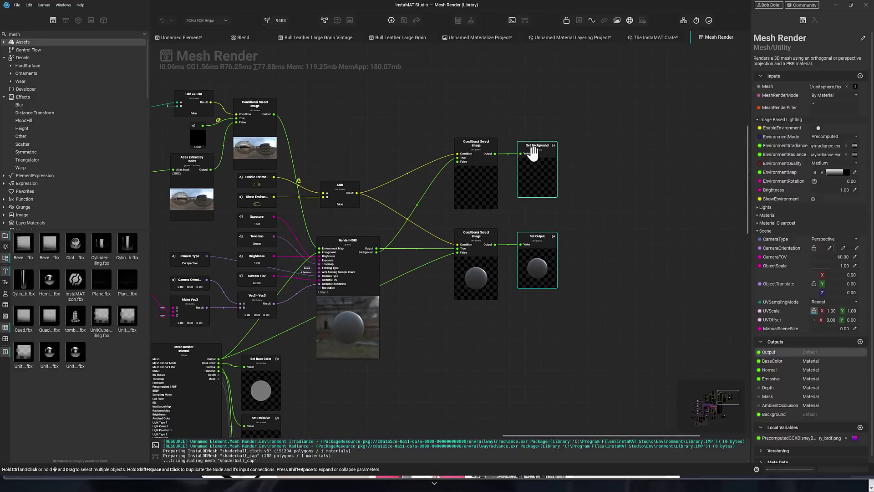
left_click(540, 233, "ctrl")
middle_click_drag(591, 269, 609, 296)
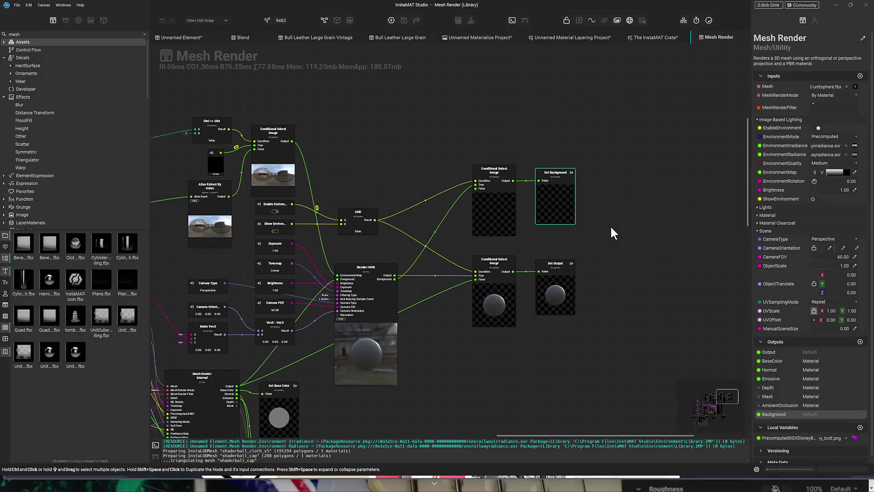
left_click(190, 37)
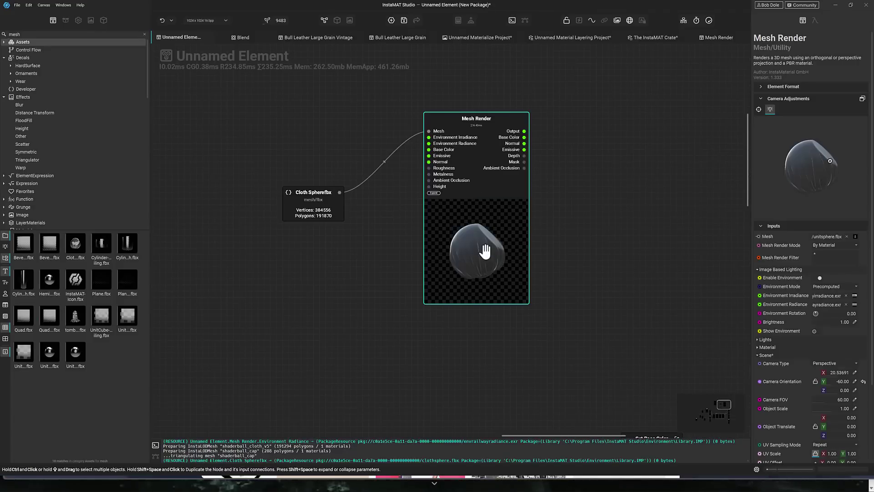
Step: Connect Denim Washed Blue's Base Color and Normal outputs to Mesh Render's inputs
scroll(574, 272, "left", 5)
scroll(455, 266, "up", 4)
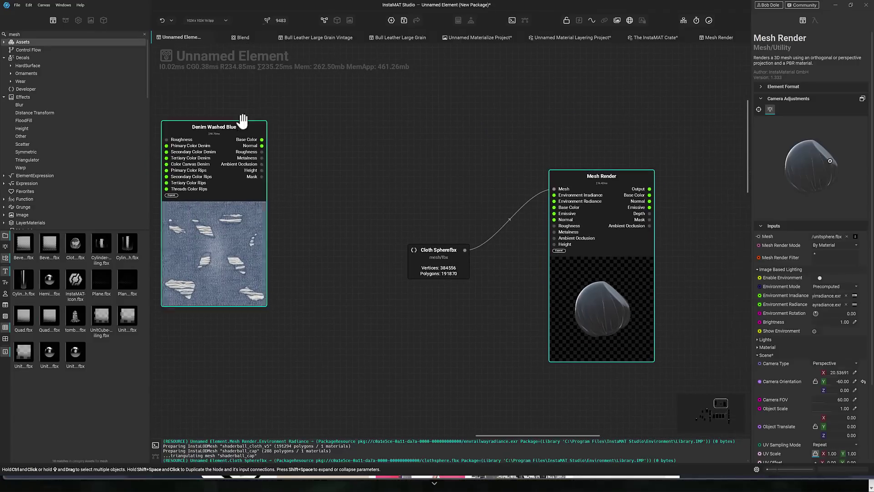
left_click(244, 124)
left_click_drag(306, 141, 554, 209)
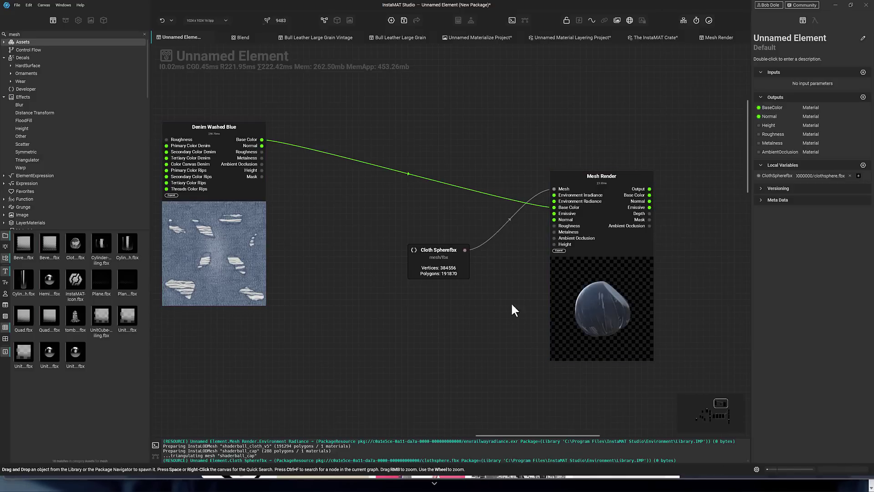
left_click_drag(262, 145, 551, 219)
Step: Move Mesh Render down, orbit its camera around the denim sphere, and pull a connection from its output
left_click(562, 327)
scroll(605, 324, "up", 3)
left_click_drag(604, 325, 604, 346)
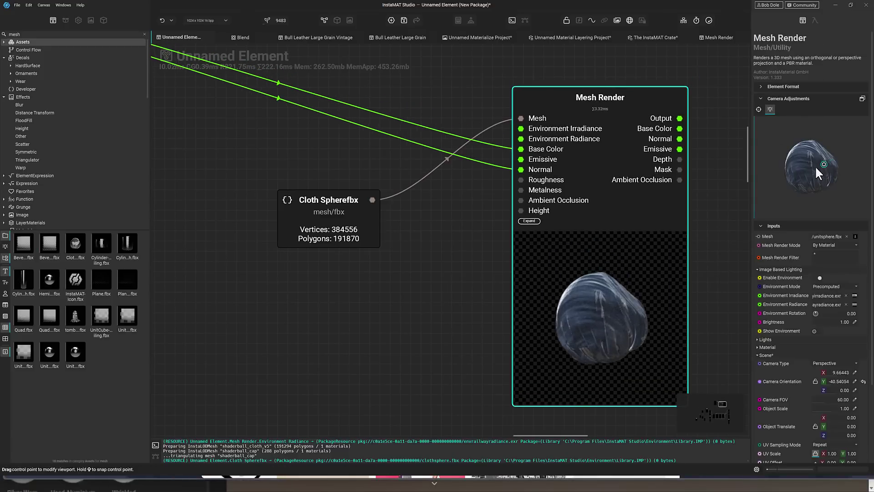
left_click_drag(816, 168, 809, 175)
middle_click_drag(650, 275, 383, 283)
left_click_drag(416, 127, 519, 172)
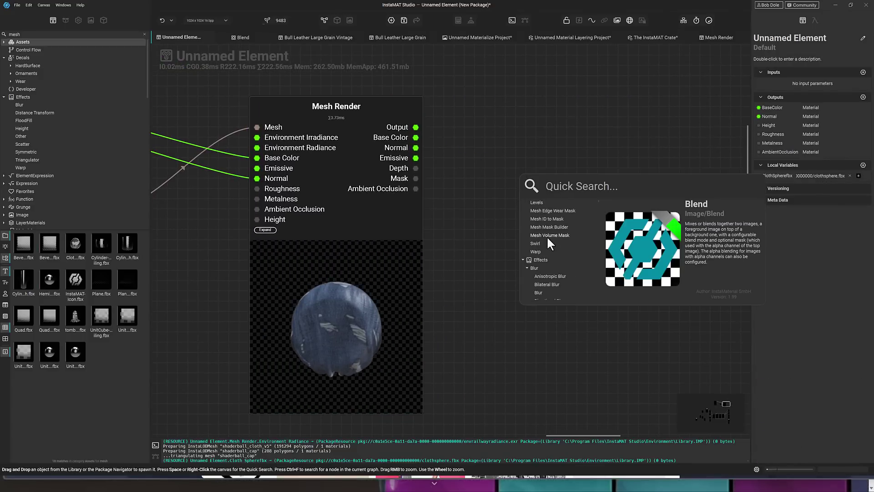
Step: Browse the node search, try the query 'array', clear it, and dismiss the search
scroll(547, 236, "down", 8)
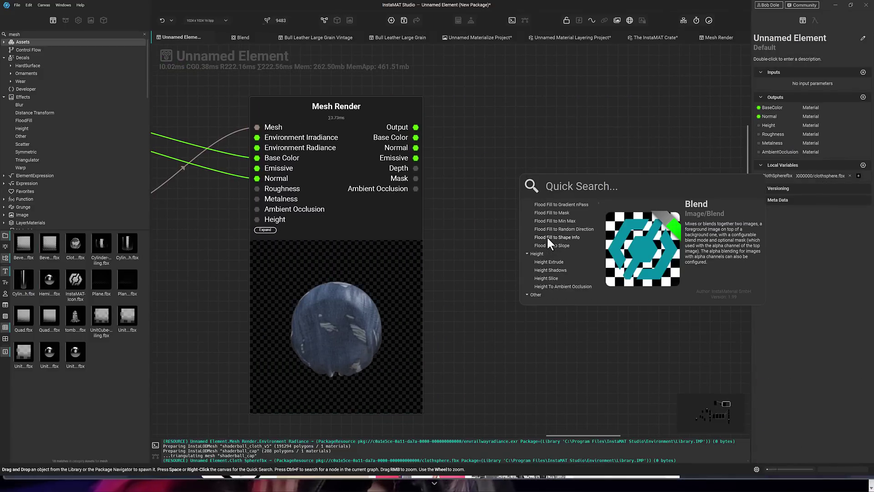
scroll(548, 236, "down", 8)
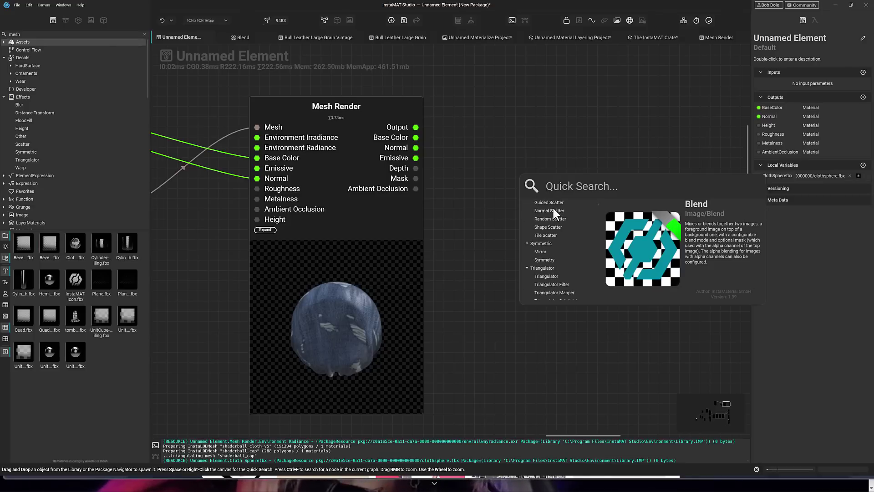
scroll(552, 211, "down", 5)
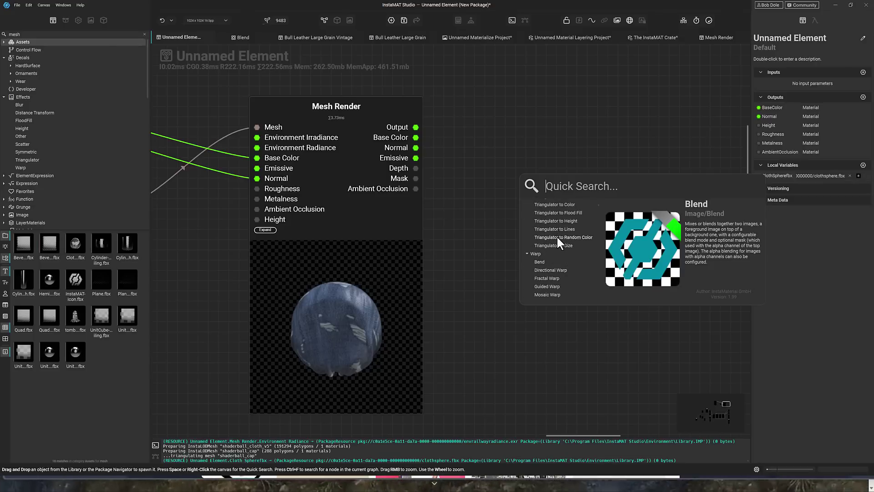
scroll(552, 236, "down", 5)
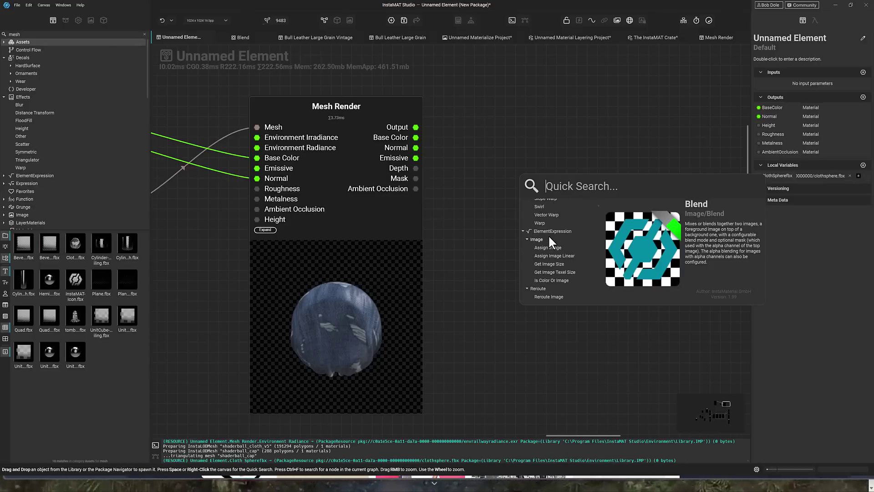
scroll(548, 234, "down", 5)
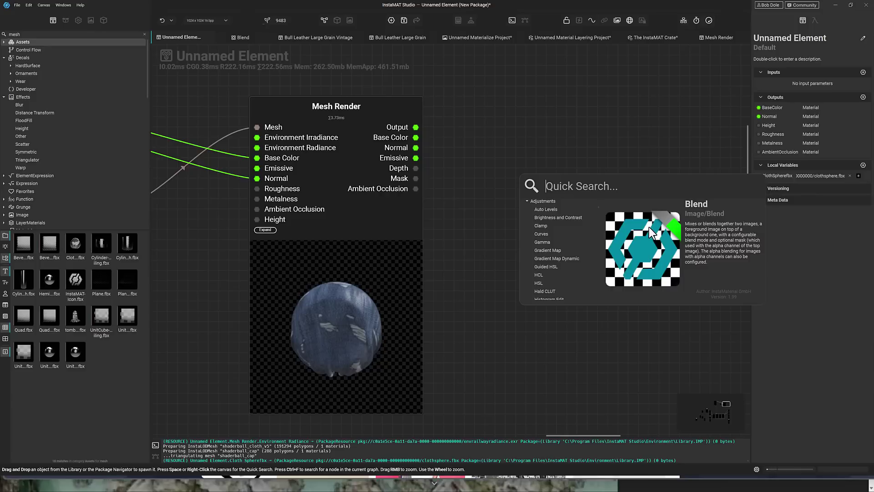
type("array")
key("BackSpace")
key("BackSpace")
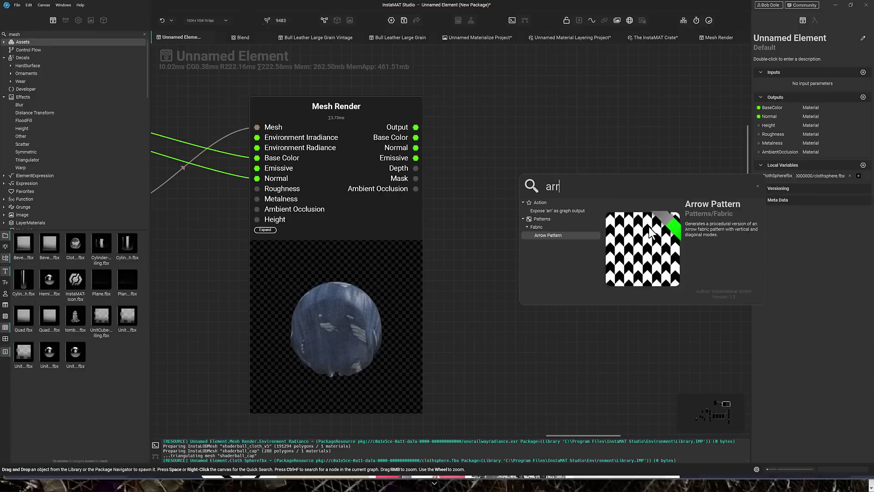
key("BackSpace")
key("BackSpace")
key("BackSpace")
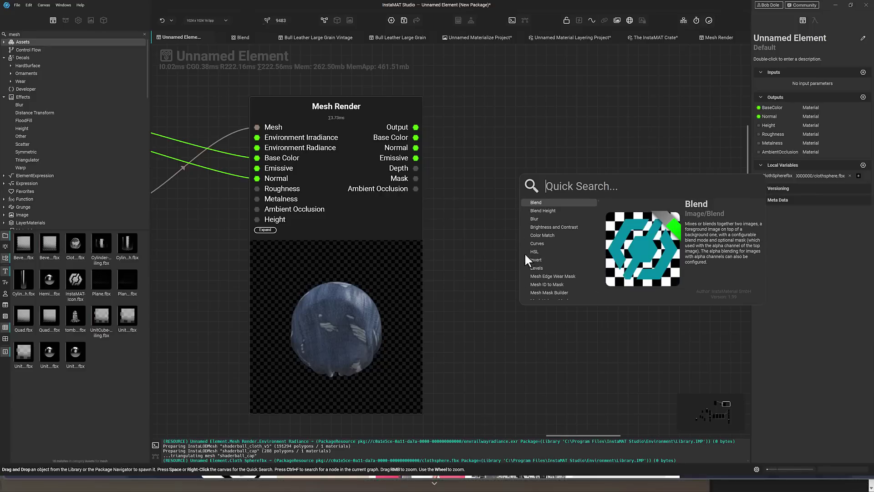
scroll(536, 259, "down", 3)
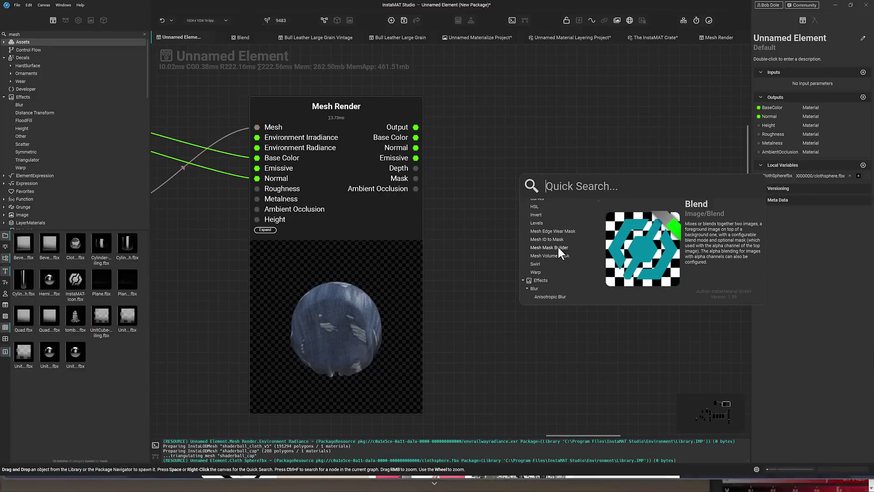
scroll(559, 260, "down", 10)
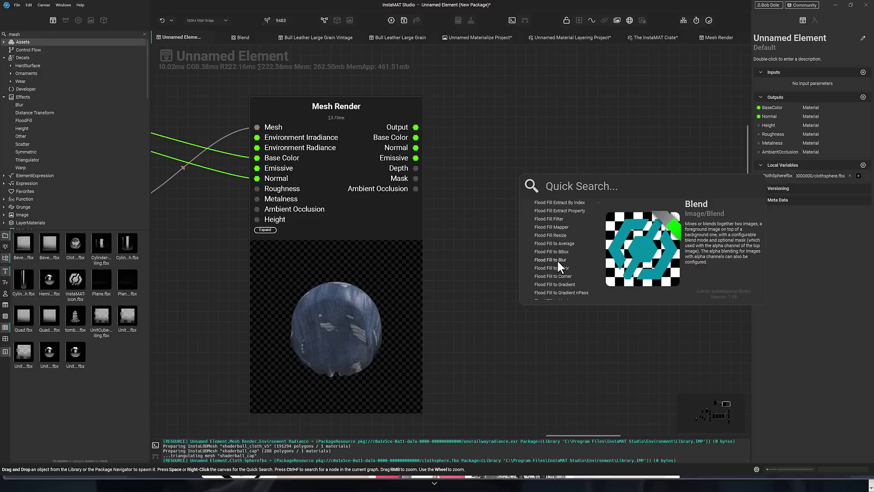
scroll(558, 262, "down", 8)
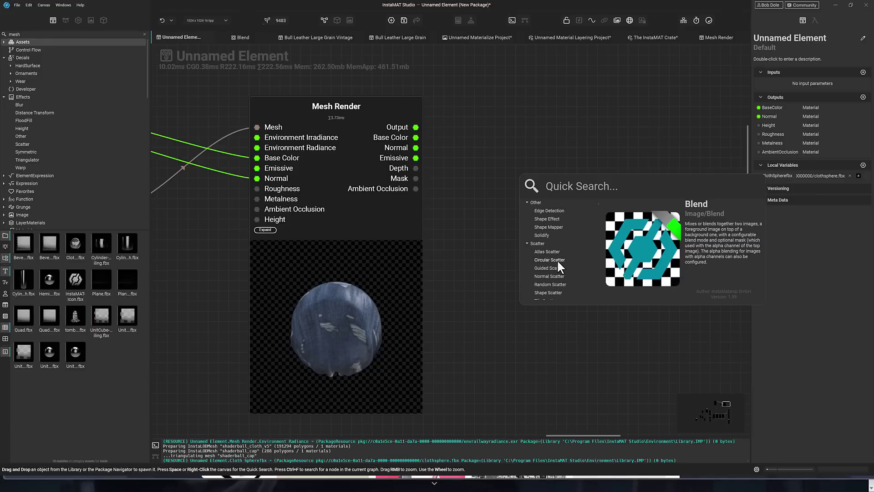
scroll(556, 258, "down", 3)
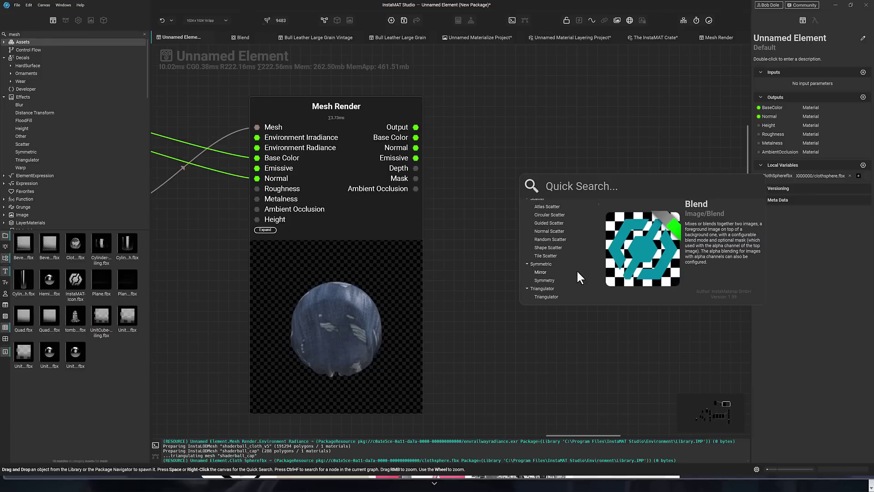
scroll(576, 265, "up", 5)
left_click(576, 340)
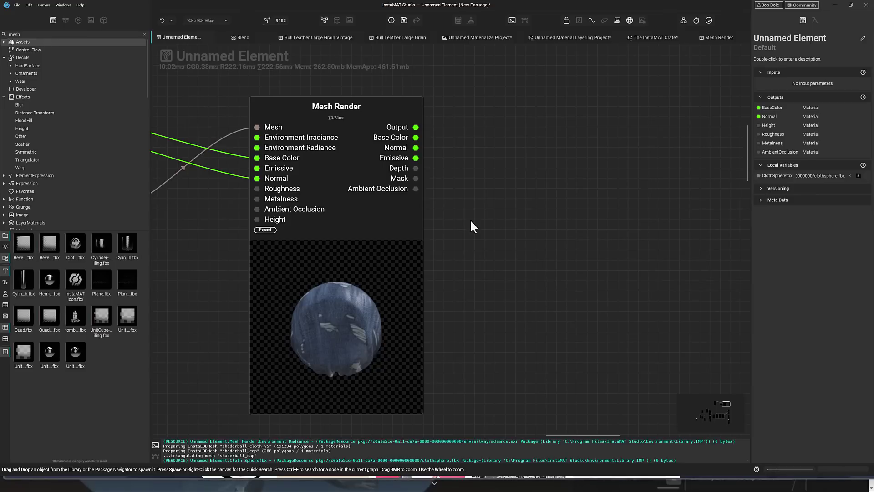
Step: Rotate Mesh Render's camera to orientation X -4.45638, Y -80.54054 on the denim sphere
middle_click_drag(324, 300, 525, 302)
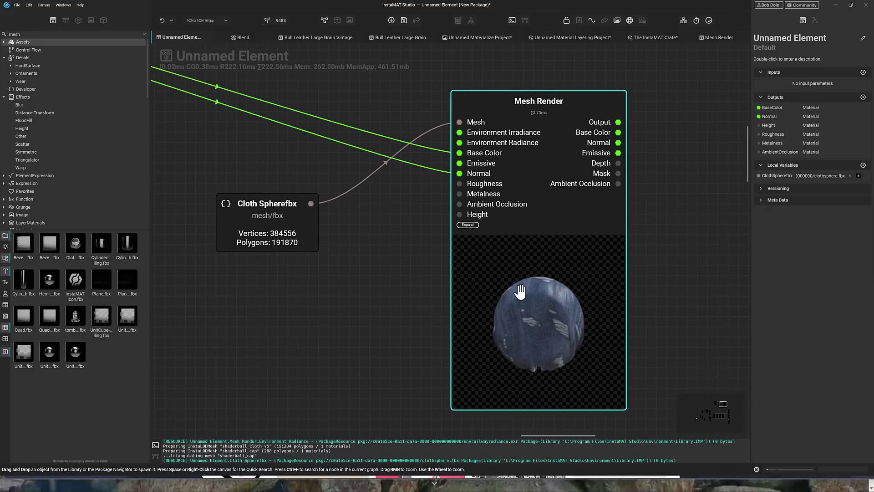
left_click_drag(525, 299, 536, 299)
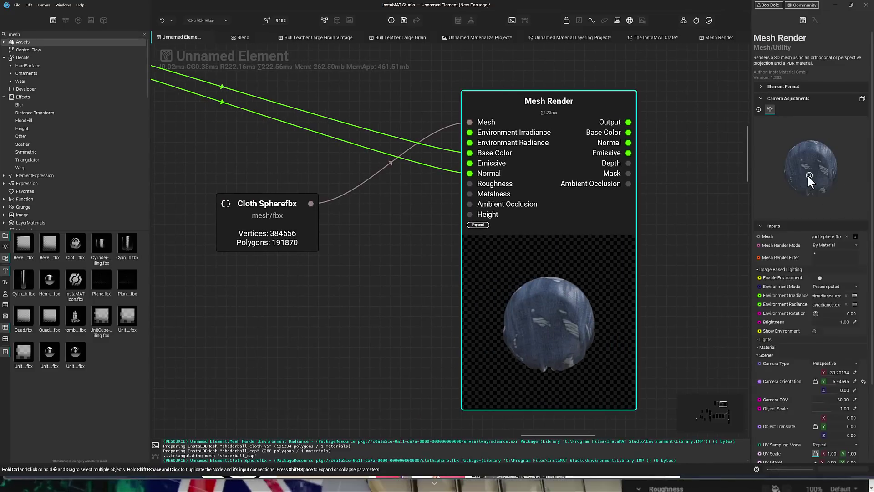
left_click_drag(807, 174, 834, 168)
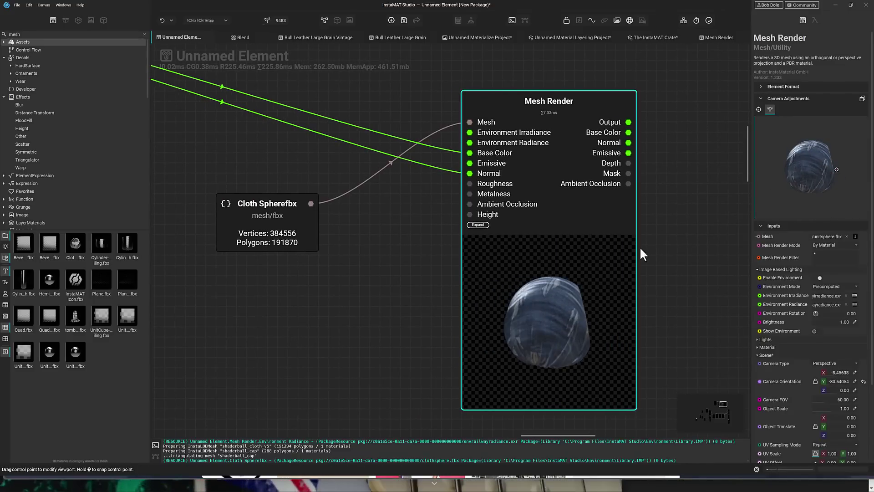
Step: Orbit The InstaMAT Crate to view its left side, then move on to the Unnamed Material Layering Project
left_click(712, 37)
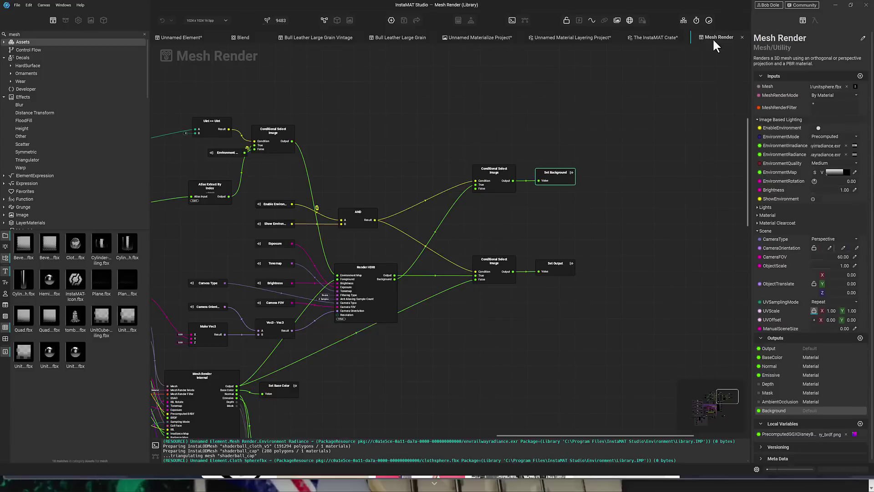
left_click(671, 39)
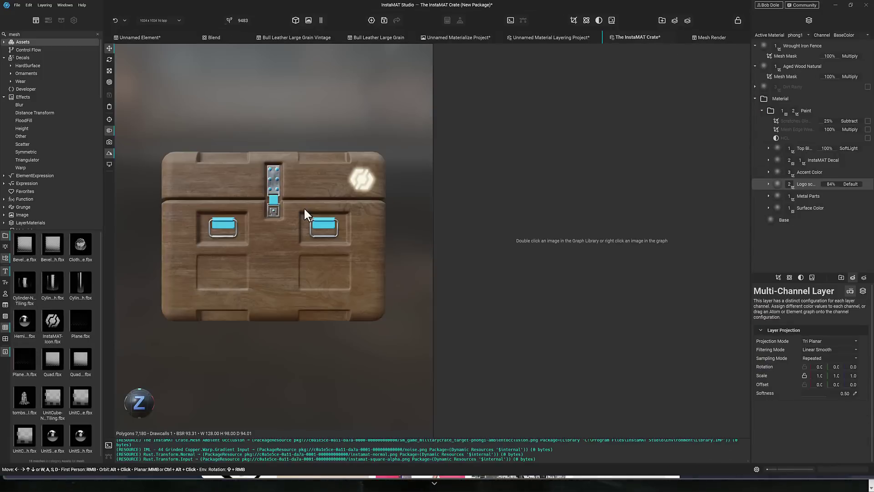
middle_click_drag(293, 227, 329, 249)
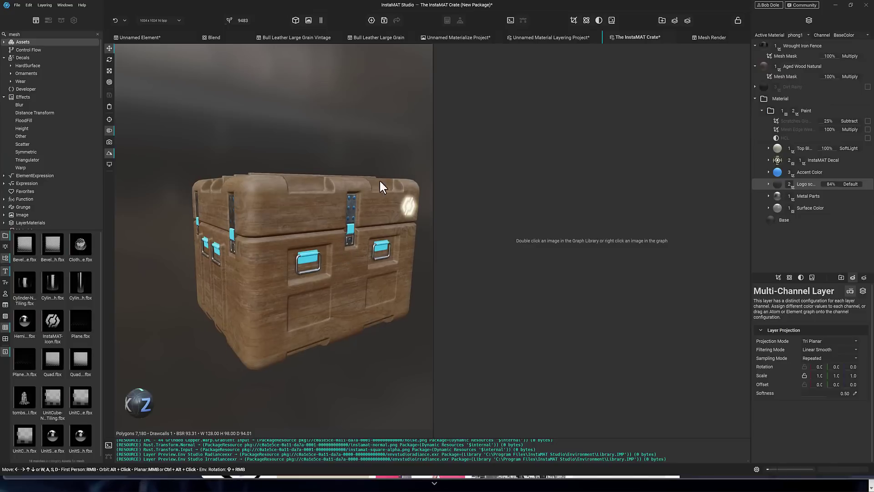
left_click(545, 37)
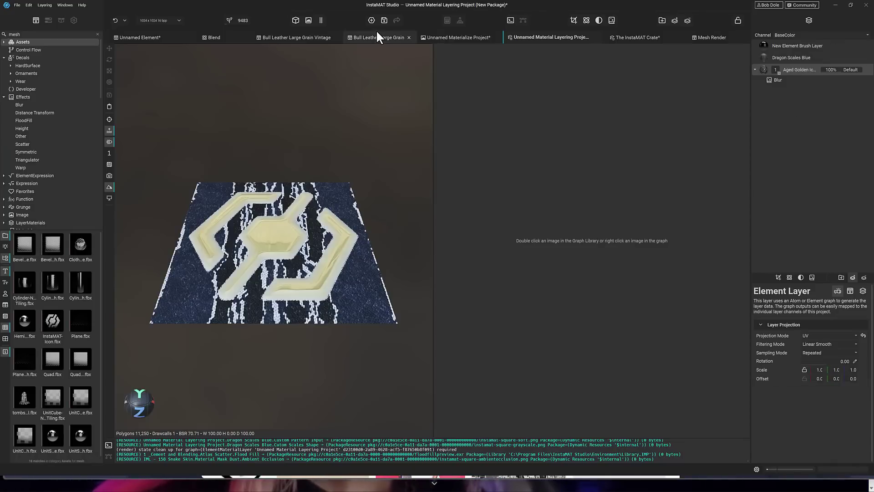
Step: Pass through the Bull Leather graph back to Unnamed Element and frame the Set Base Color and Set Normal nodes
left_click(273, 36)
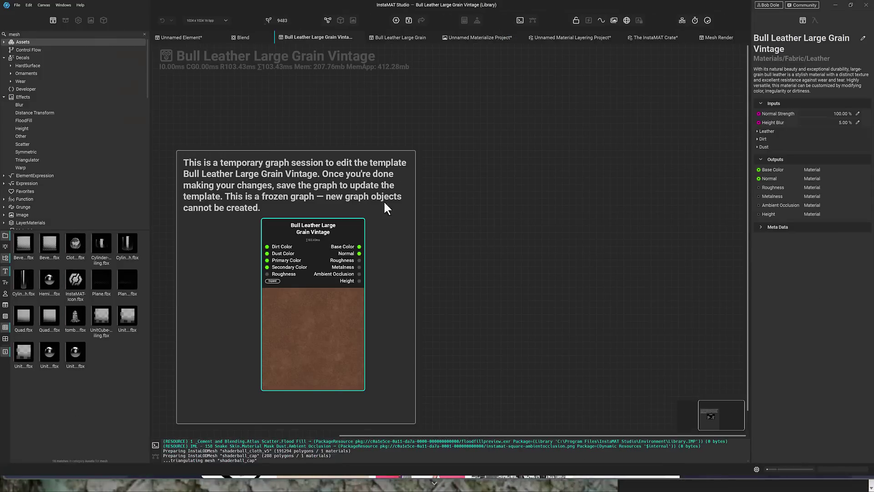
left_click(175, 35)
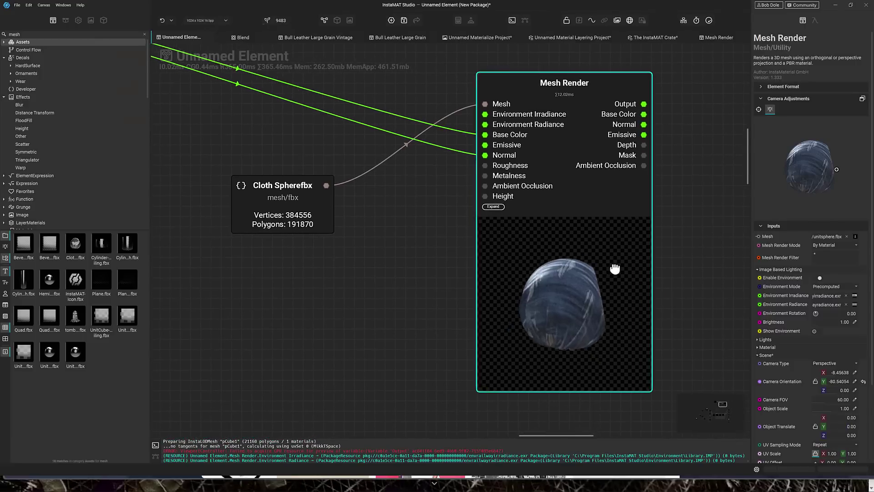
scroll(615, 269, "down", 10)
middle_click_drag(624, 273, 493, 250)
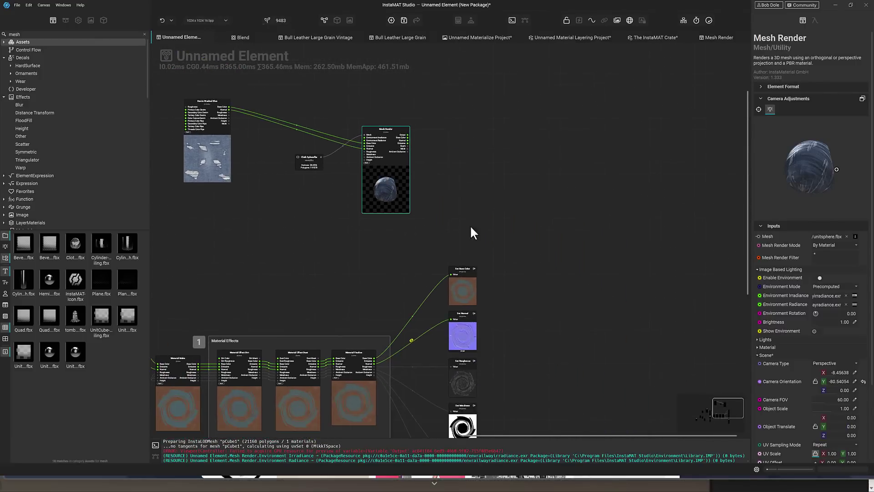
scroll(493, 250, "up", 3)
middle_click_drag(513, 322, 627, 228)
scroll(504, 172, "up", 3)
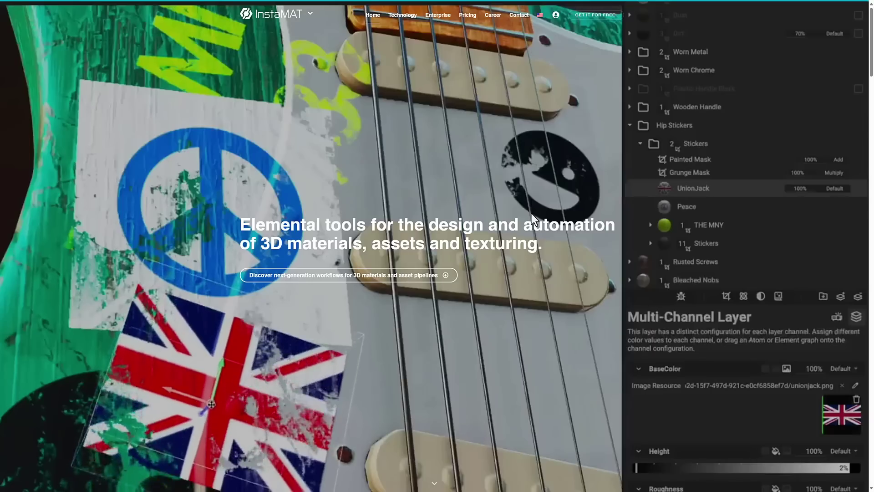
Step: Go to the Pricing page and scroll to the Seat Licenses plans and prices
left_click(469, 17)
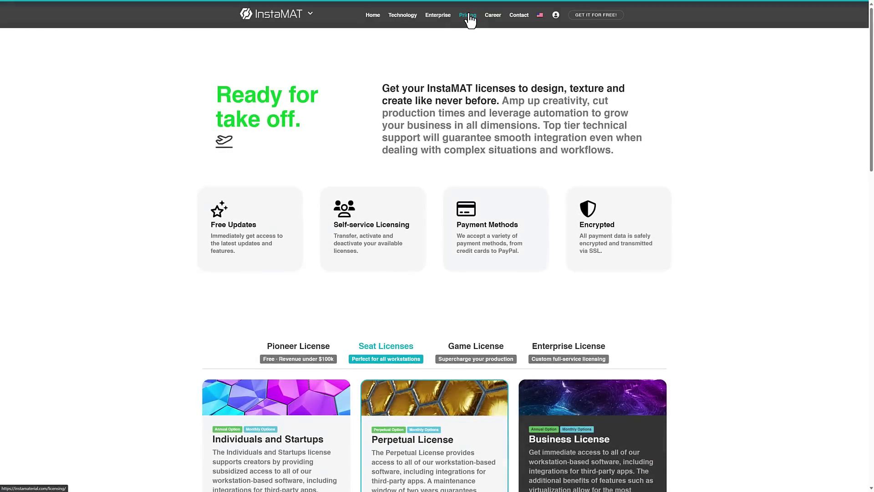
scroll(493, 211, "down", 5)
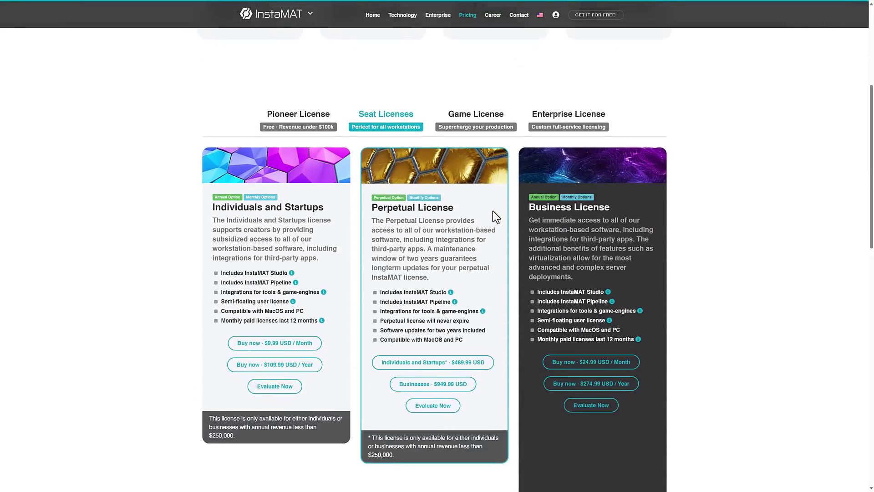
scroll(489, 209, "up", 1)
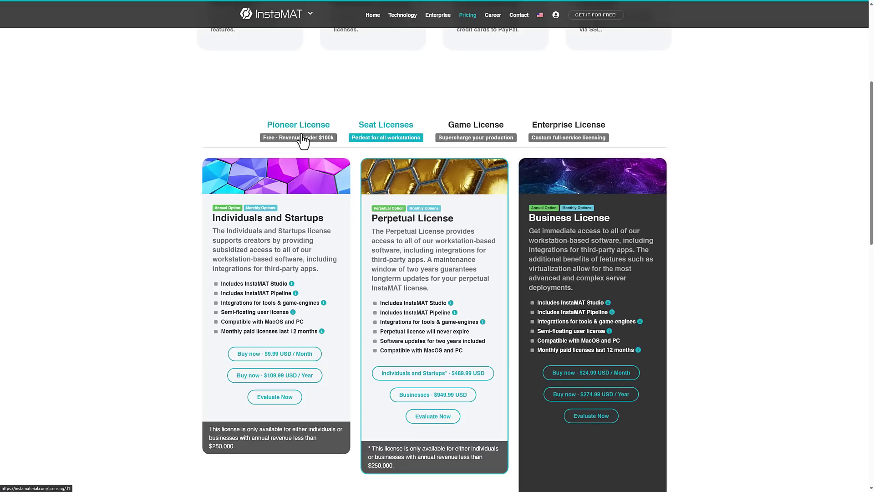
Step: Dismiss the Perpetual License evaluation form and show Small, Medium and AAA Game License prices
left_click(448, 417)
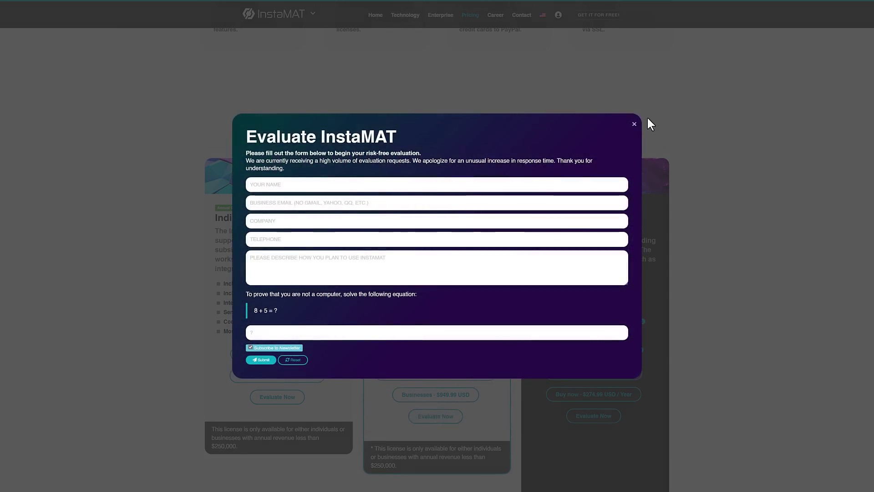
left_click(634, 124)
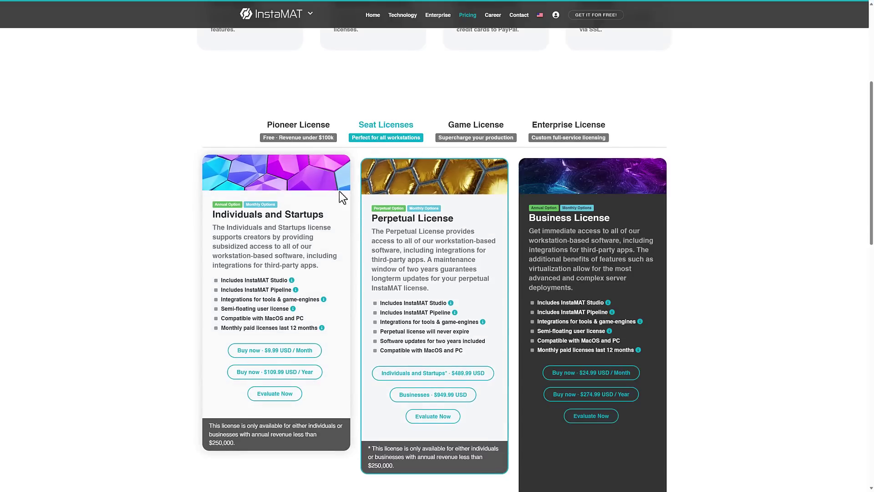
left_click(478, 128)
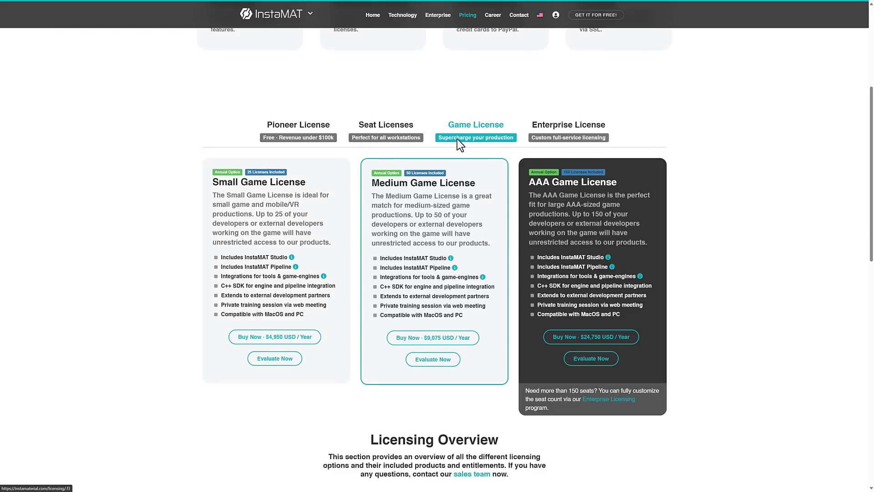
Step: Highlight the 25-seat Small Game License figure, then return to the Seat Licenses plans
double_click(278, 211)
left_click(319, 220)
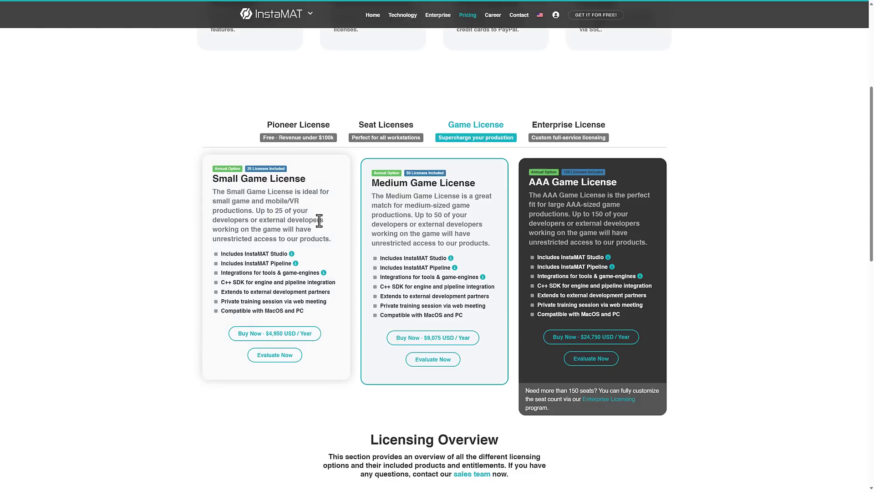
left_click(382, 127)
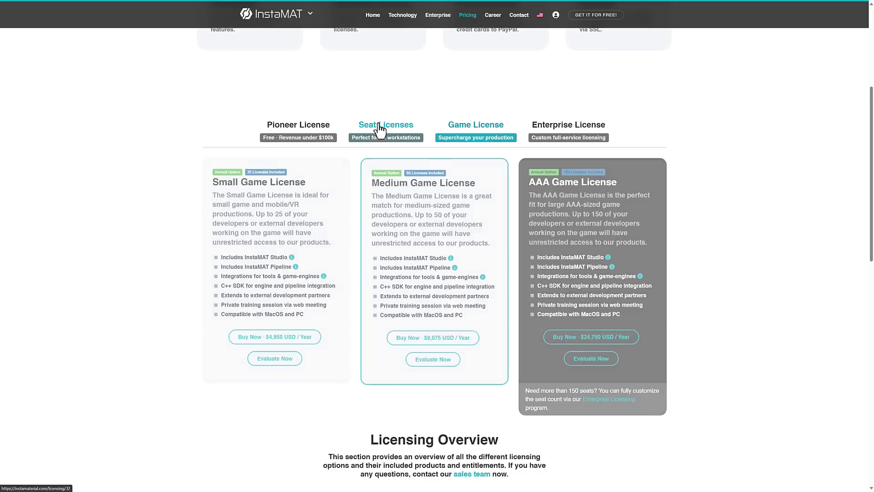